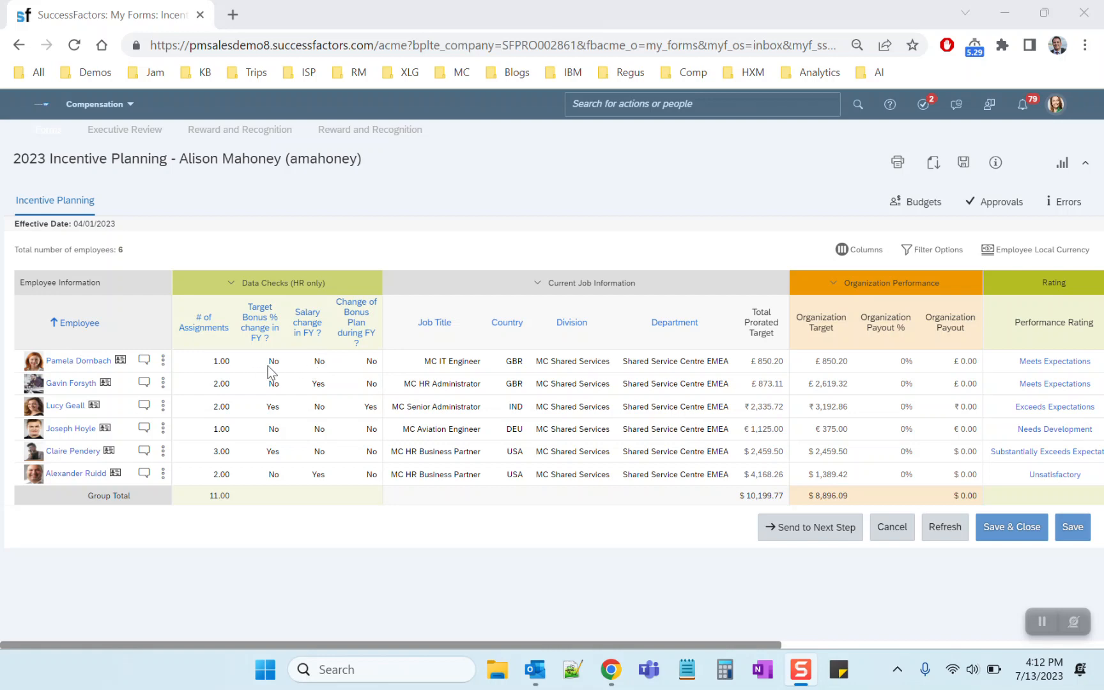
View the worksheet's approval route and who is assigned to the Process Setup stage, and close the overview
{"action": "left_click", "coordinate": [984, 211]}
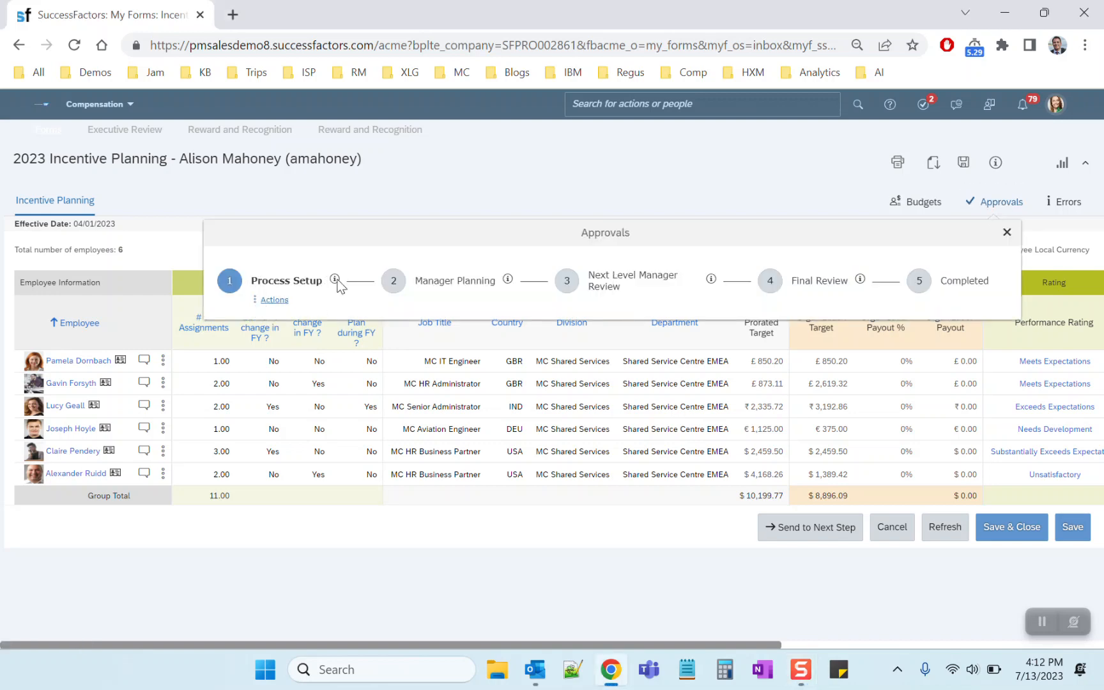
{"action": "mouse_move", "coordinate": [335, 279]}
{"action": "left_click_drag", "start_coordinate": [275, 300], "coordinate": [342, 318]}
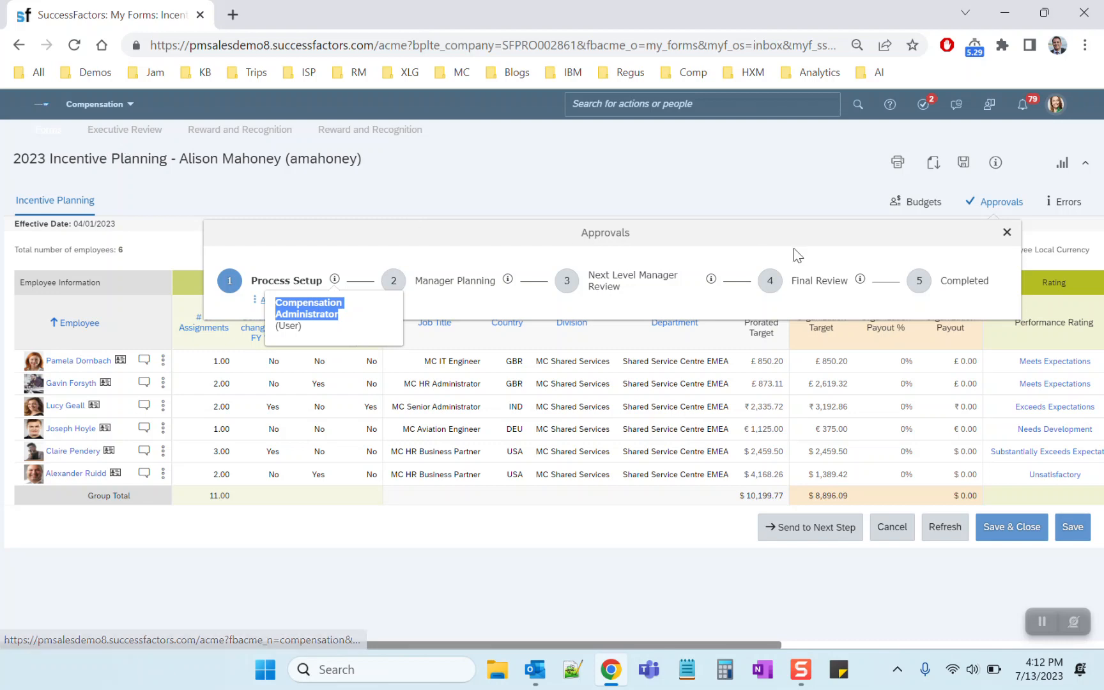
{"action": "left_click", "coordinate": [1006, 233]}
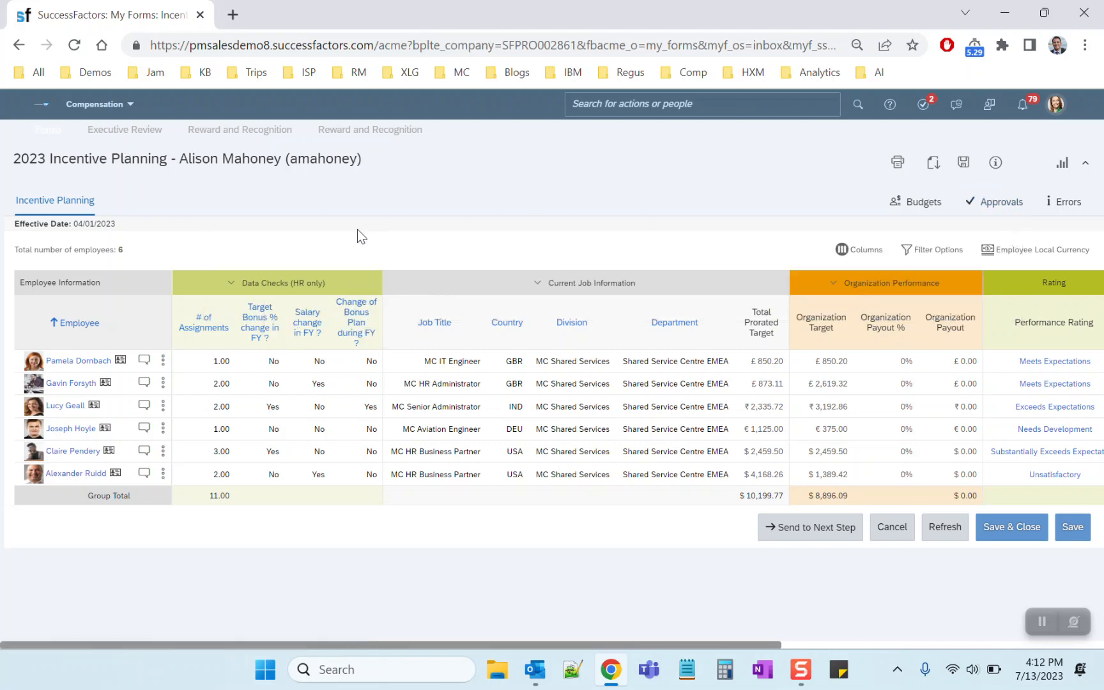
Open the MC IT Engineer's details in the worksheet and expand the Assignment Details
{"action": "left_click", "coordinate": [163, 361]}
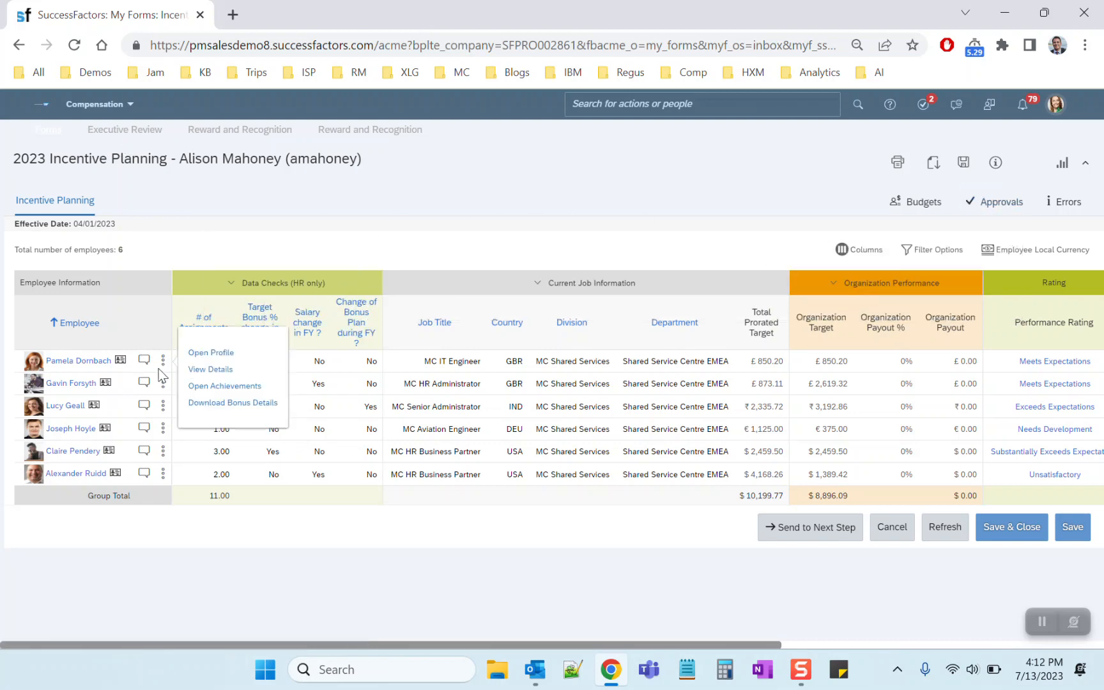
{"action": "left_click", "coordinate": [202, 370]}
{"action": "left_click", "coordinate": [54, 479]}
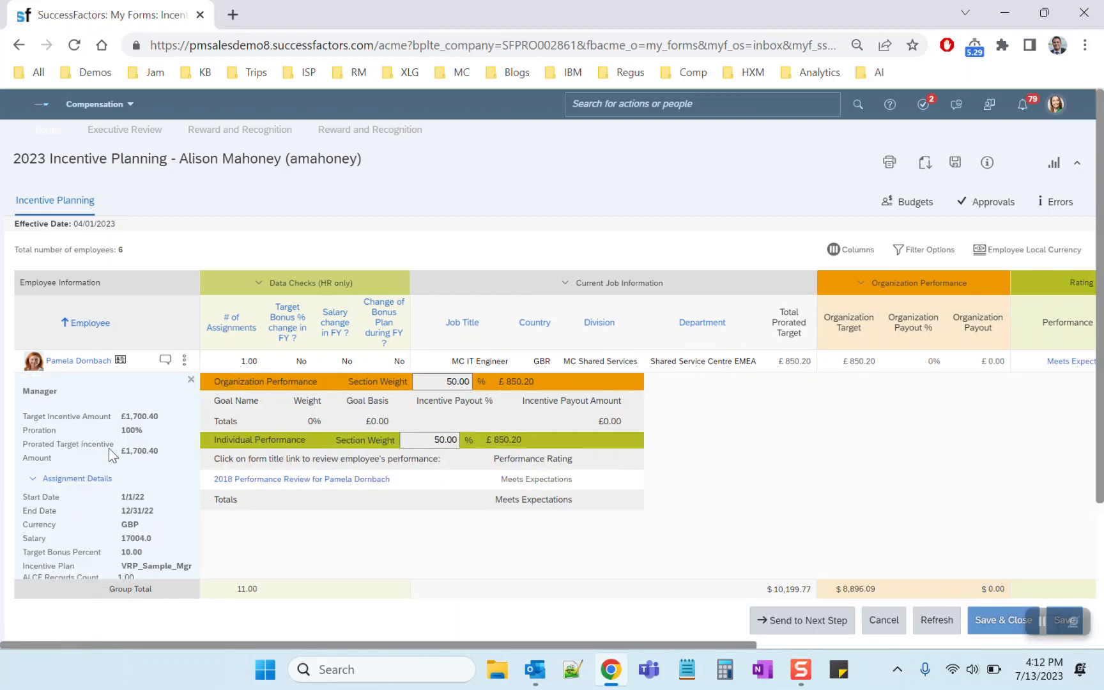
{"action": "scroll", "coordinate": [108, 448], "scroll_direction": "down", "scroll_amount": 3}
{"action": "scroll", "coordinate": [108, 447], "scroll_direction": "up", "scroll_amount": 1}
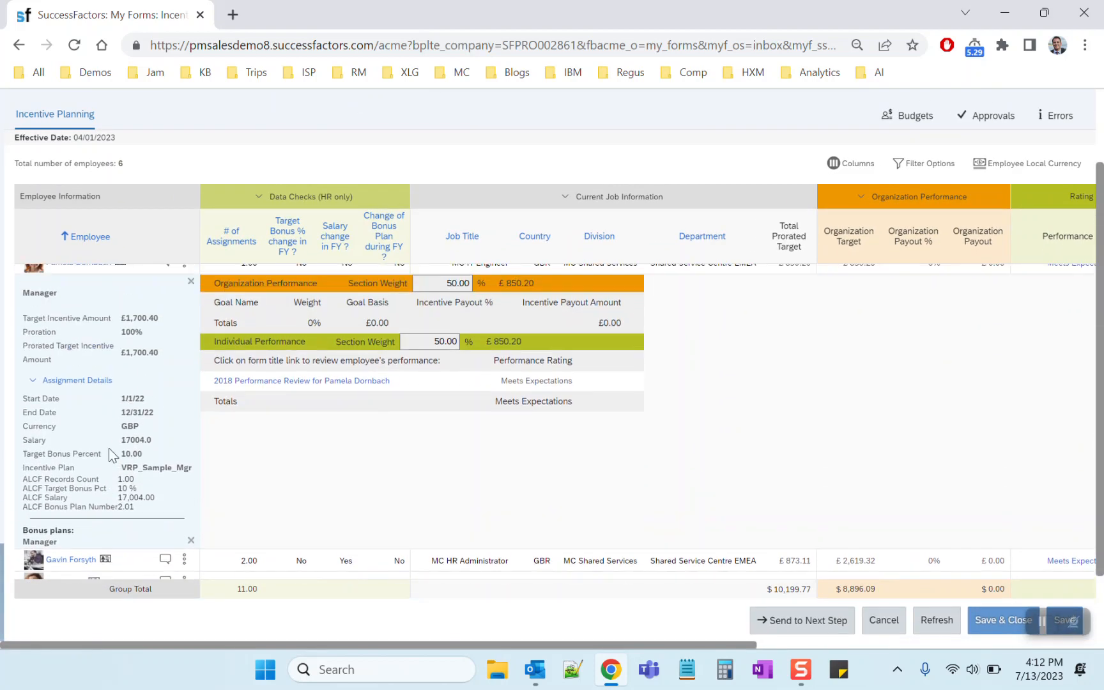
{"action": "scroll", "coordinate": [98, 436], "scroll_direction": "down", "scroll_amount": 1}
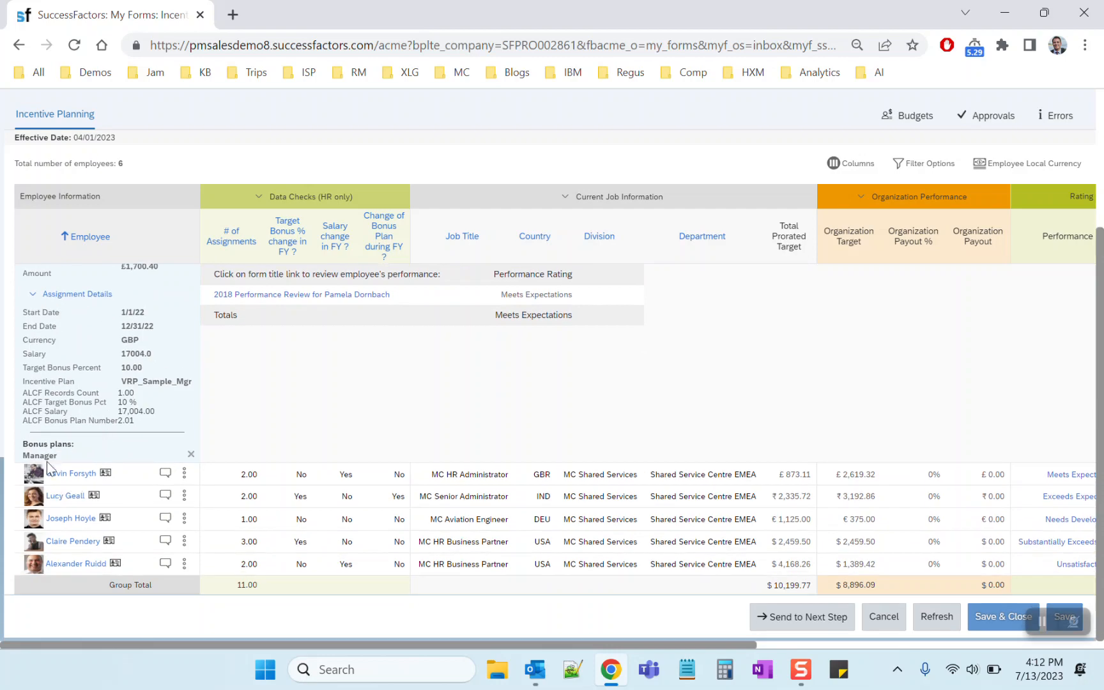
Open the details of the HR Business Partner with three assignments, expand Assignment Details and switch to the second Manager bonus plan
{"action": "left_click", "coordinate": [184, 541]}
{"action": "left_click", "coordinate": [230, 549]}
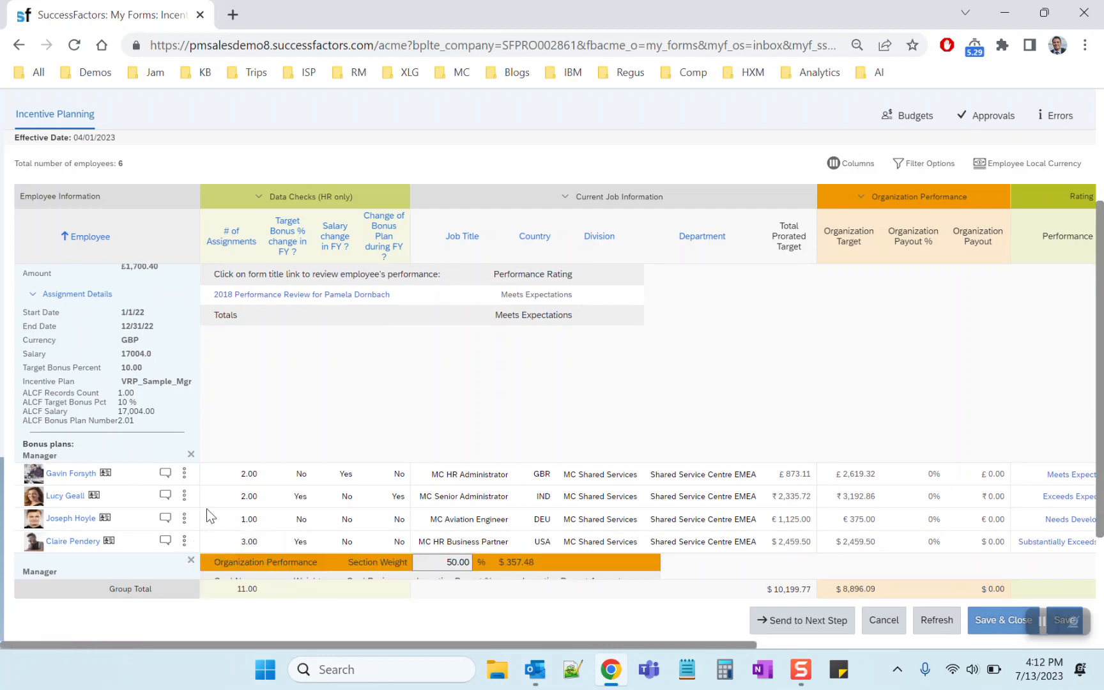
{"action": "scroll", "coordinate": [125, 531], "scroll_direction": "down", "scroll_amount": 2}
{"action": "left_click", "coordinate": [72, 476]}
{"action": "scroll", "coordinate": [101, 470], "scroll_direction": "down", "scroll_amount": 2}
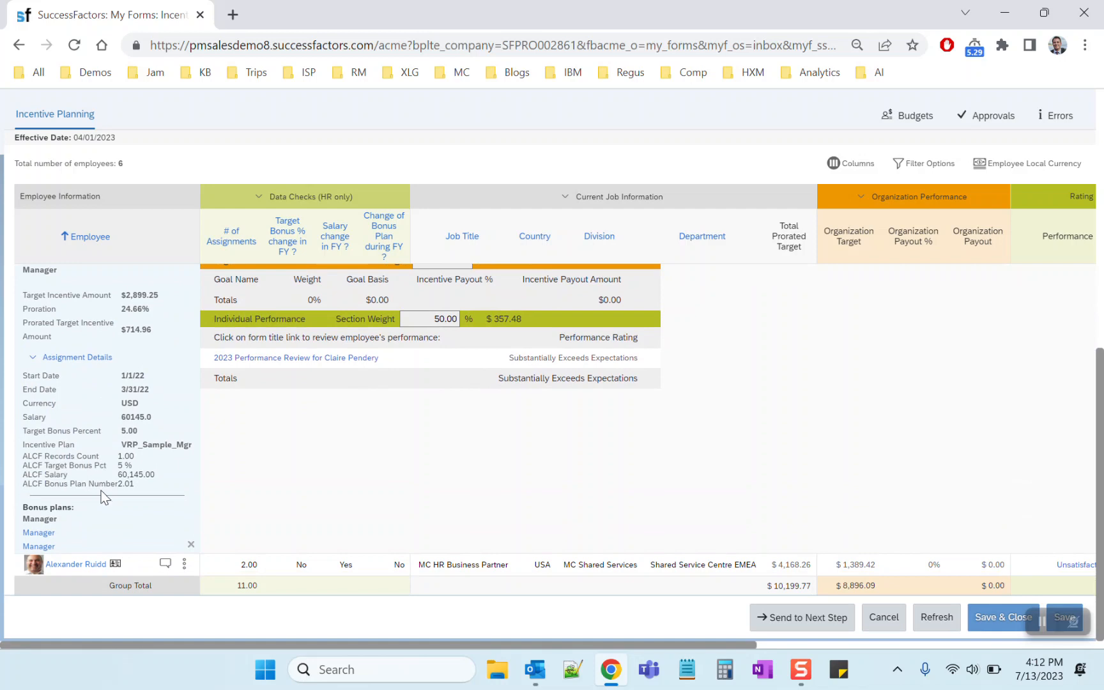
{"action": "left_click", "coordinate": [45, 533]}
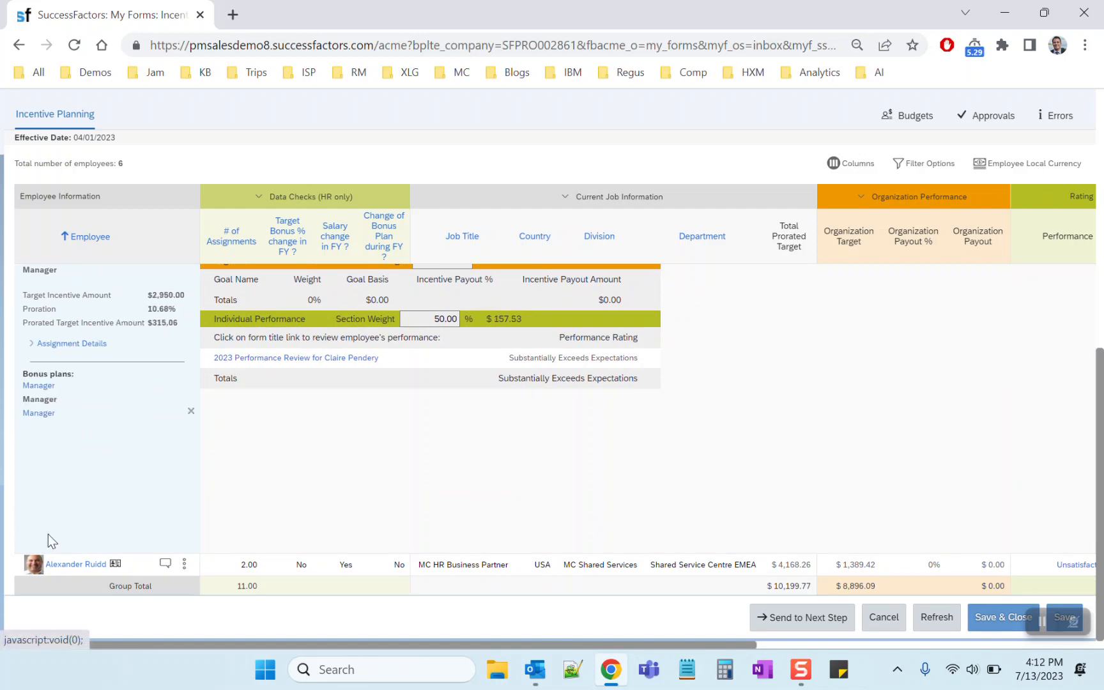
{"action": "double_click", "coordinate": [161, 297]}
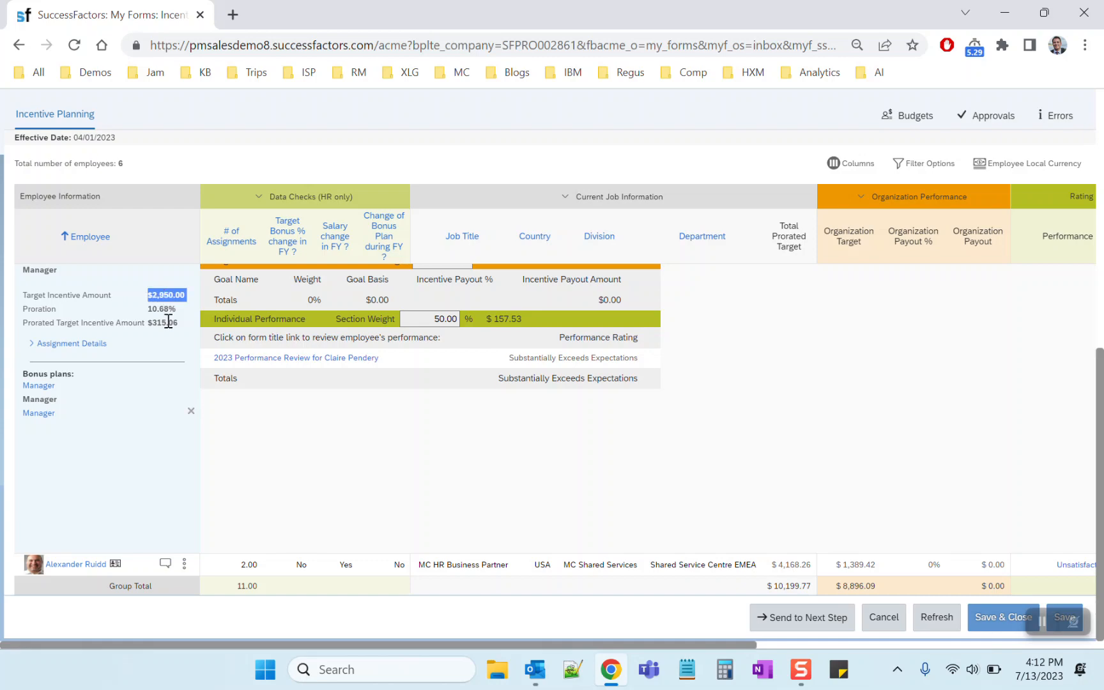
Close the expanded detail sections of both employees in the worksheet
{"action": "scroll", "coordinate": [195, 405], "scroll_direction": "up", "scroll_amount": 4}
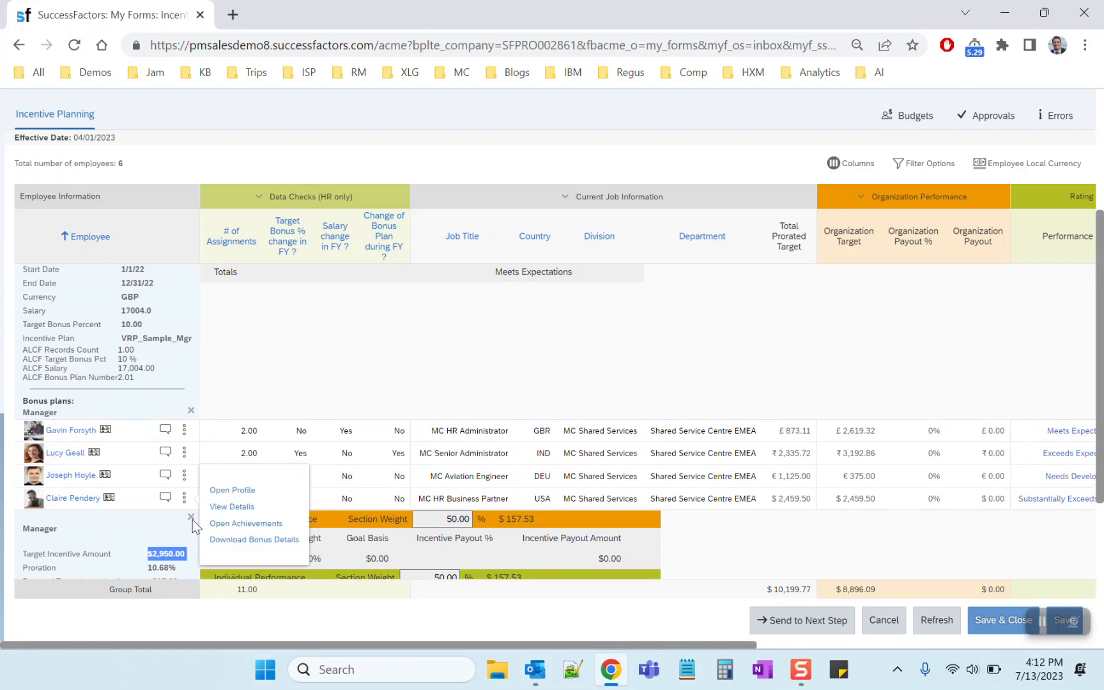
{"action": "left_click", "coordinate": [190, 517]}
{"action": "left_click", "coordinate": [192, 450]}
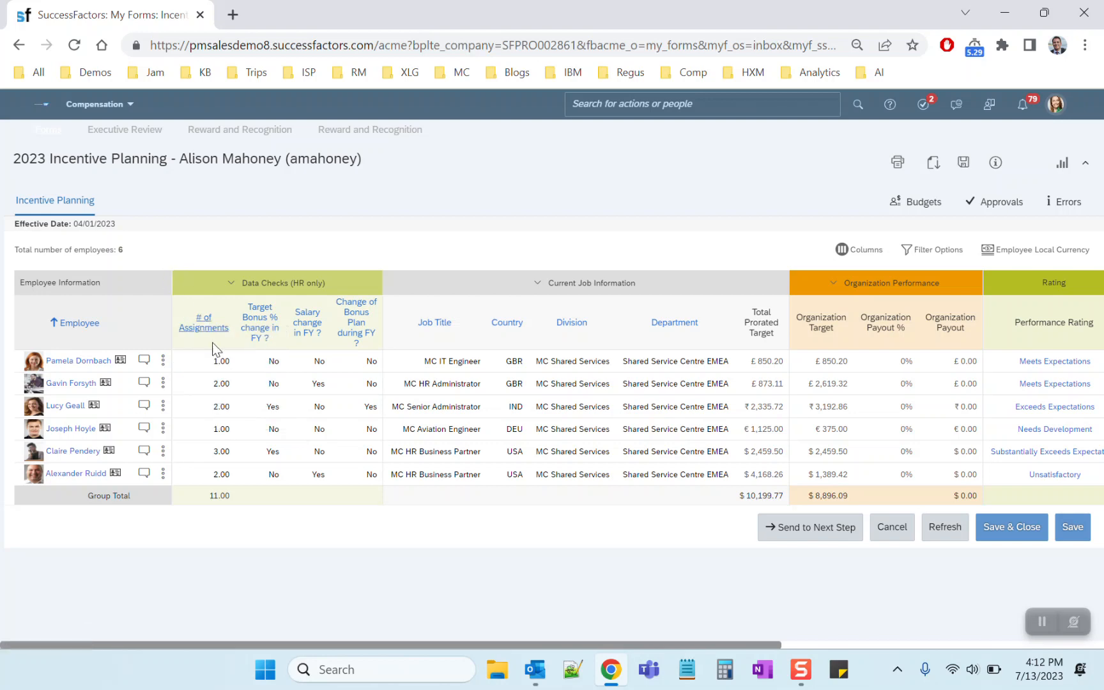
Examine the Data Checks flags for the MC IT Engineer and the MC HR Administrator
{"action": "left_click_drag", "start_coordinate": [266, 361], "coordinate": [280, 364]}
{"action": "left_click", "coordinate": [198, 365]}
{"action": "left_click_drag", "start_coordinate": [195, 365], "coordinate": [397, 354]}
{"action": "double_click", "coordinate": [320, 388]}
{"action": "double_click", "coordinate": [272, 385]}
{"action": "double_click", "coordinate": [314, 384]}
Check who handles the Manager Planning stage in the approval route, and close the overview
{"action": "left_click", "coordinate": [981, 203]}
{"action": "mouse_move", "coordinate": [507, 281]}
{"action": "left_click", "coordinate": [160, 238]}
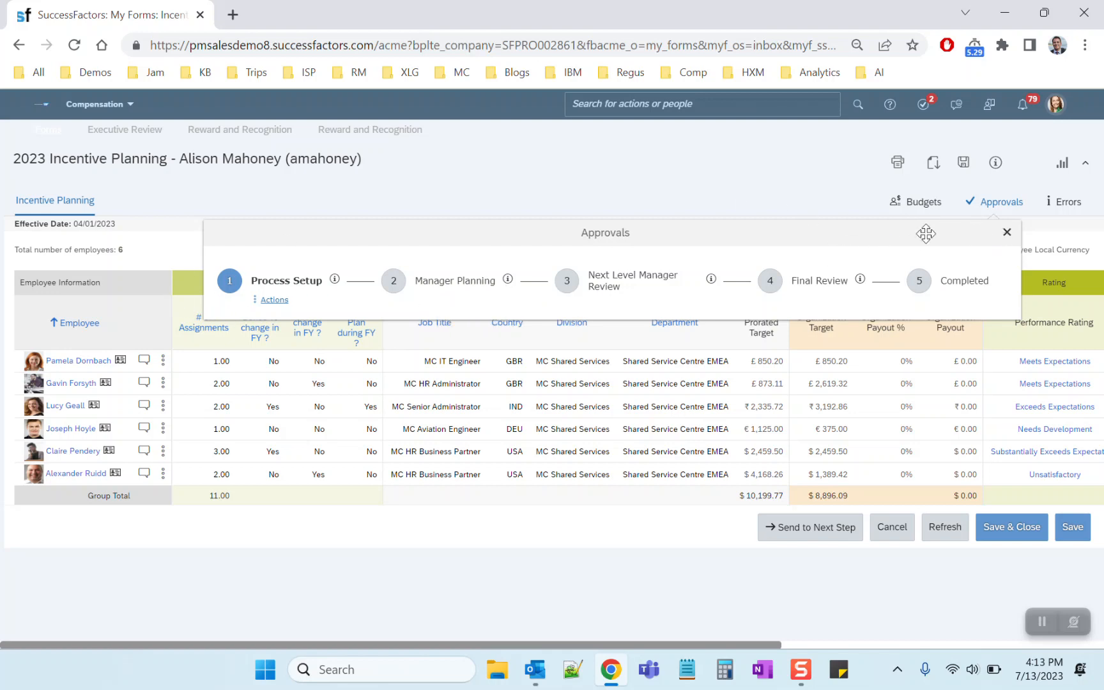
{"action": "left_click", "coordinate": [1006, 232]}
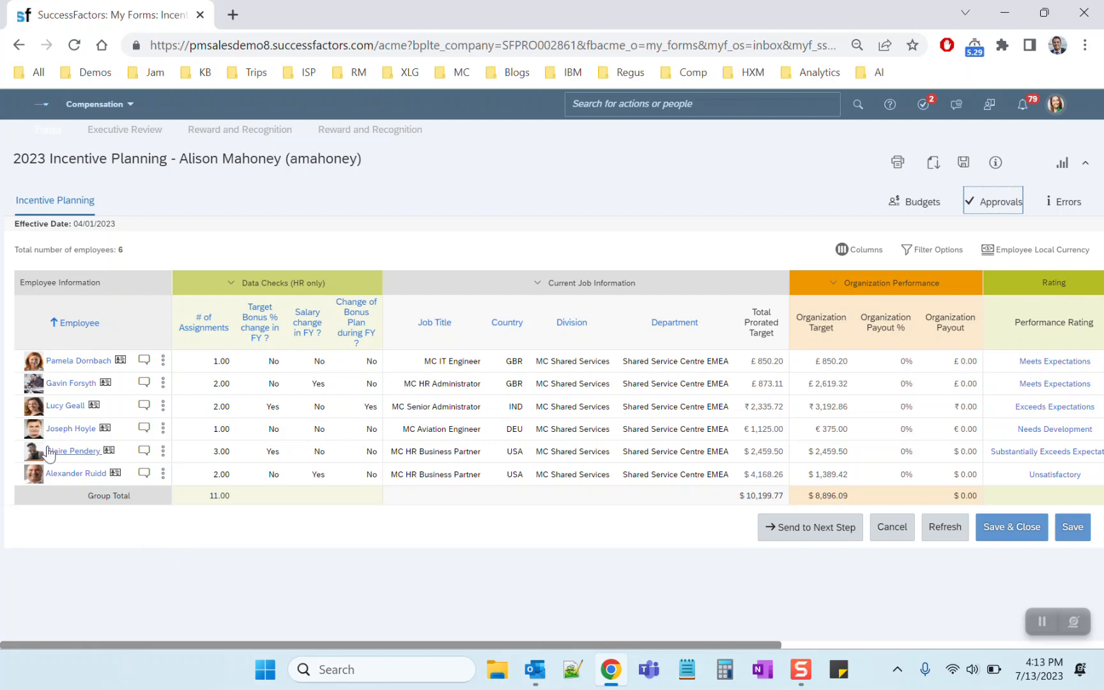
Check the available row actions and the number of assignments for the HR Business Partner with a changed target bonus
{"action": "left_click", "coordinate": [154, 450]}
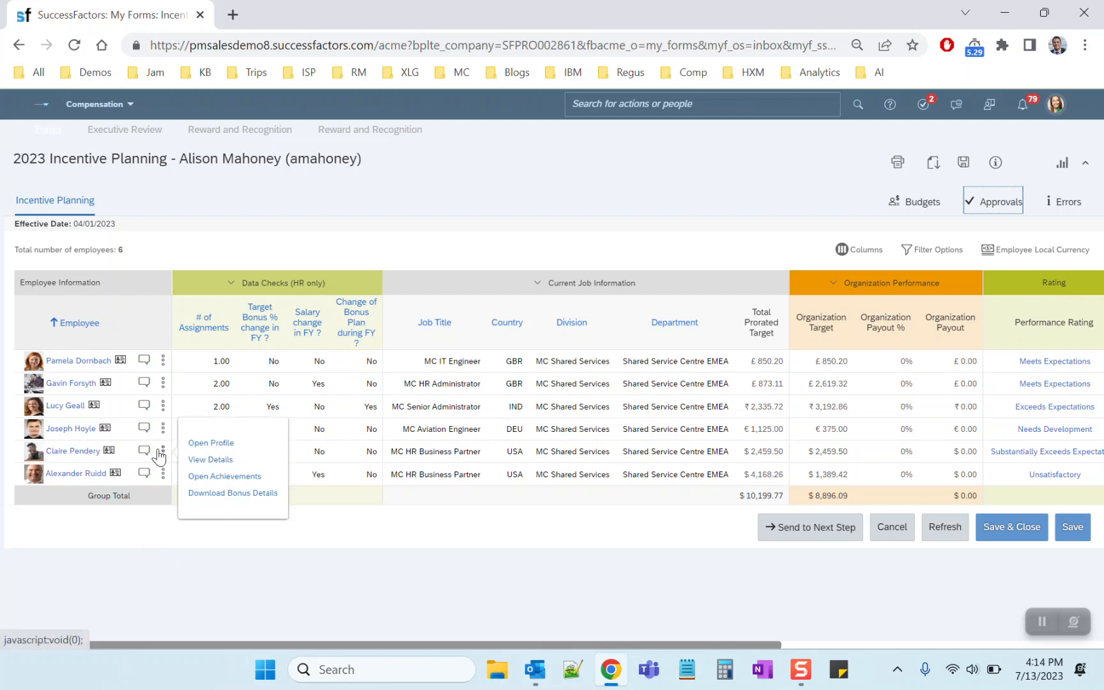
{"action": "left_click", "coordinate": [329, 442]}
{"action": "left_click", "coordinate": [163, 452]}
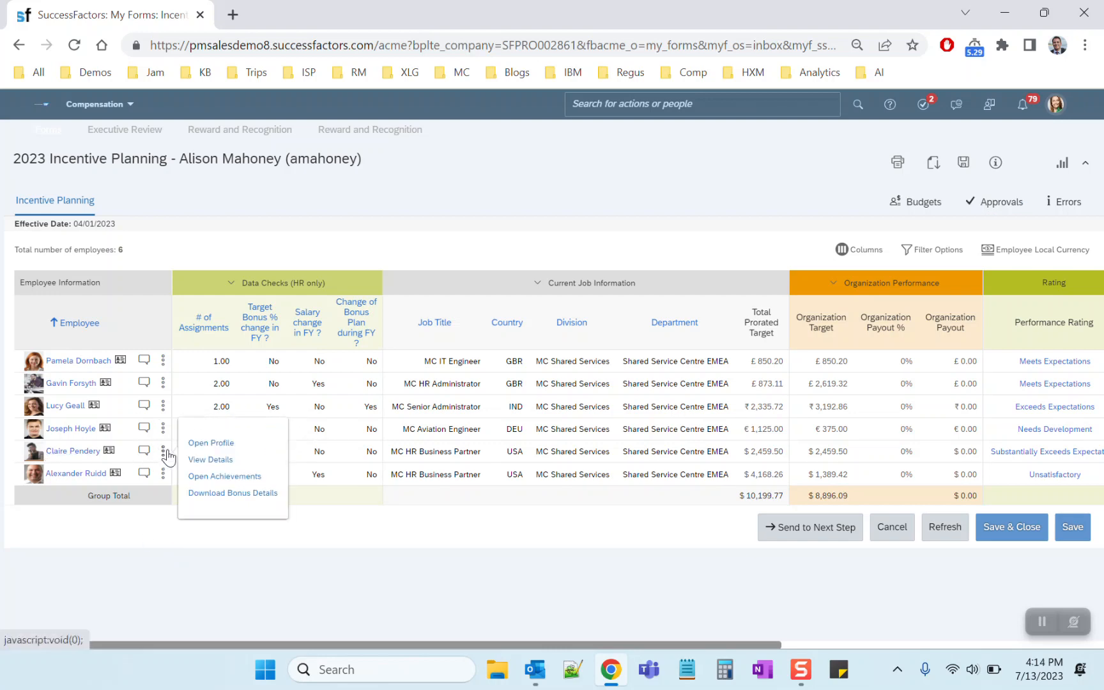
{"action": "left_click", "coordinate": [289, 405]}
{"action": "left_click", "coordinate": [219, 452]}
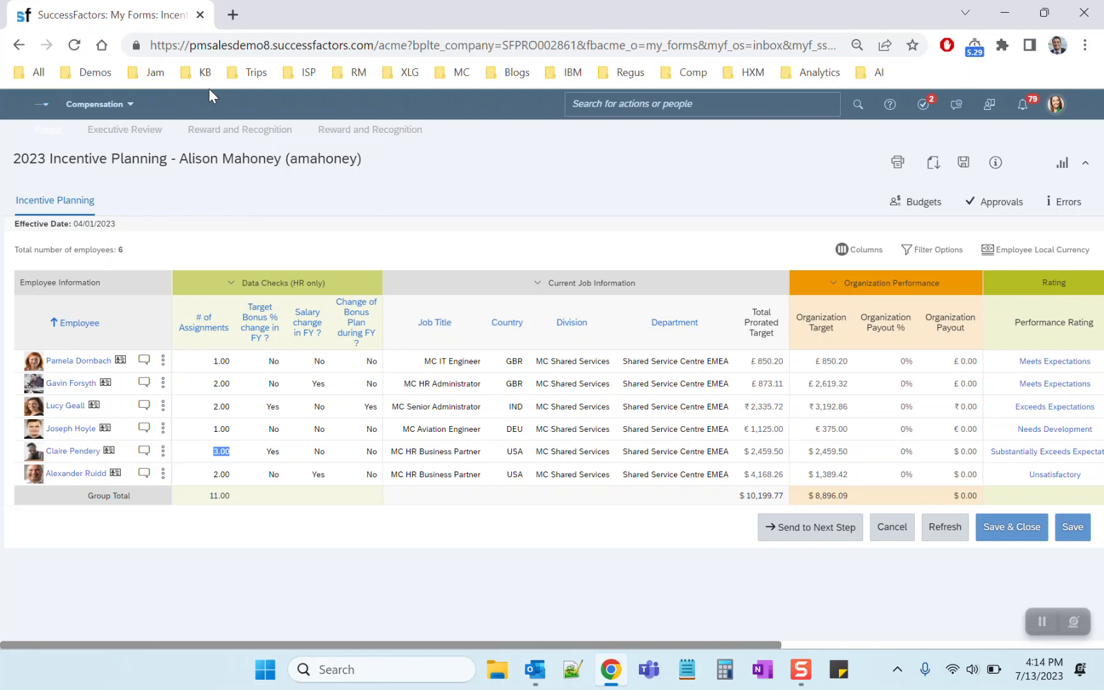
Duplicate the worksheet's browser tab, search there for "comp home" and open the Plan Setup of the 2023 Incentive Planning plan
{"action": "right_click", "coordinate": [177, 14]}
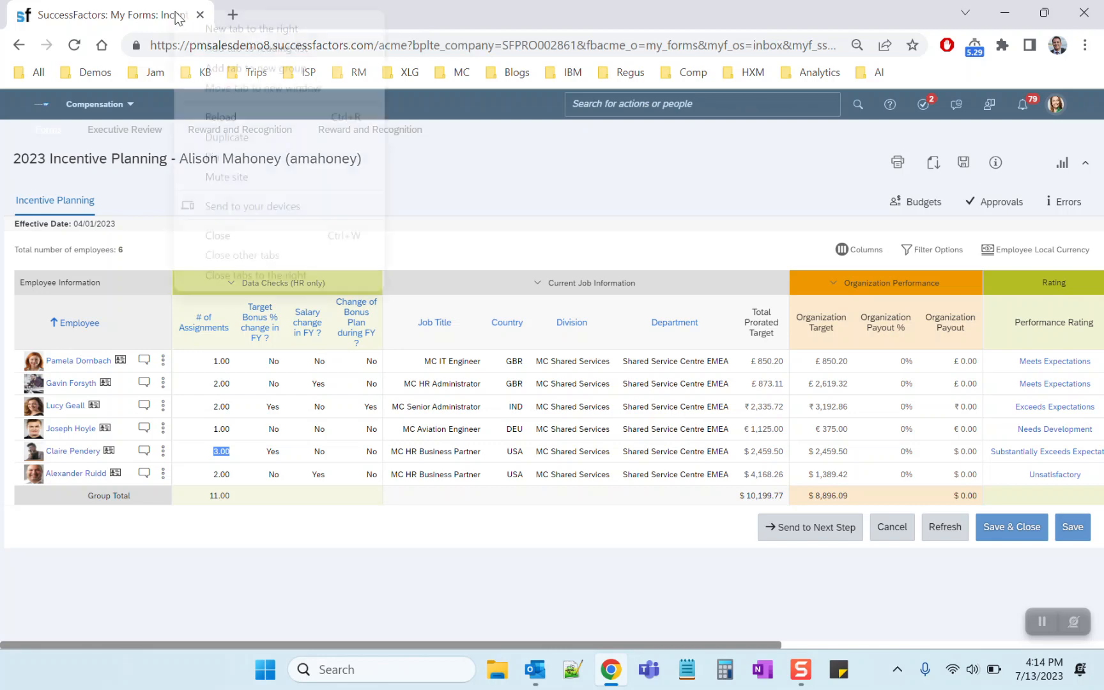
{"action": "left_click", "coordinate": [219, 138]}
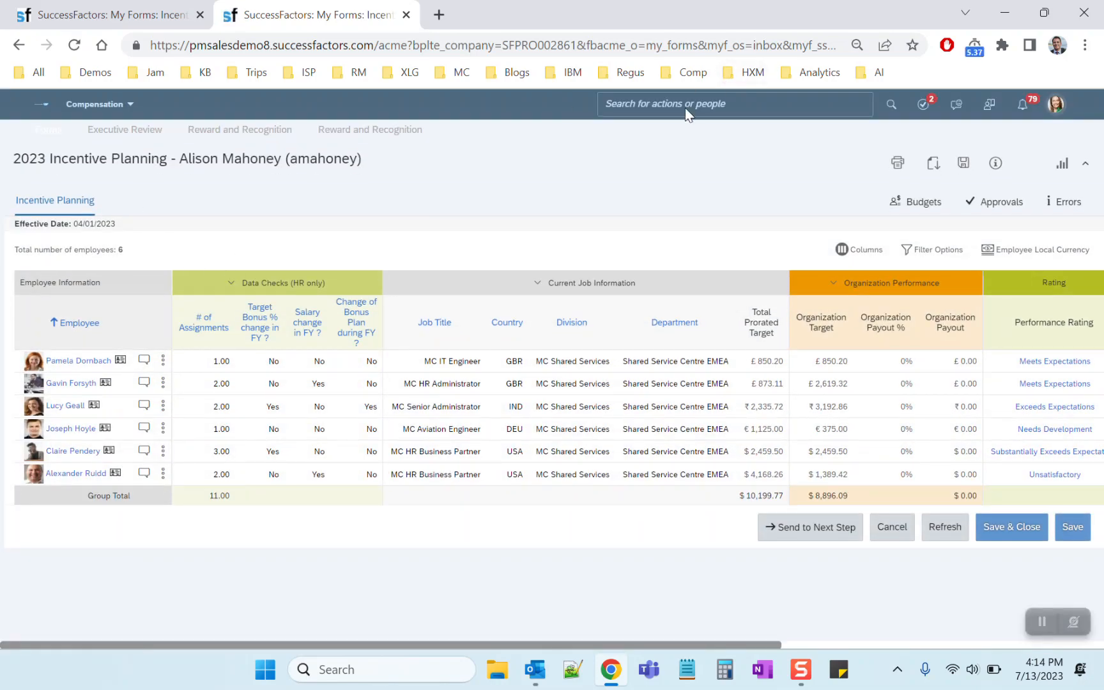
{"action": "left_click", "coordinate": [685, 107]}
{"action": "type", "text": "comp home"}
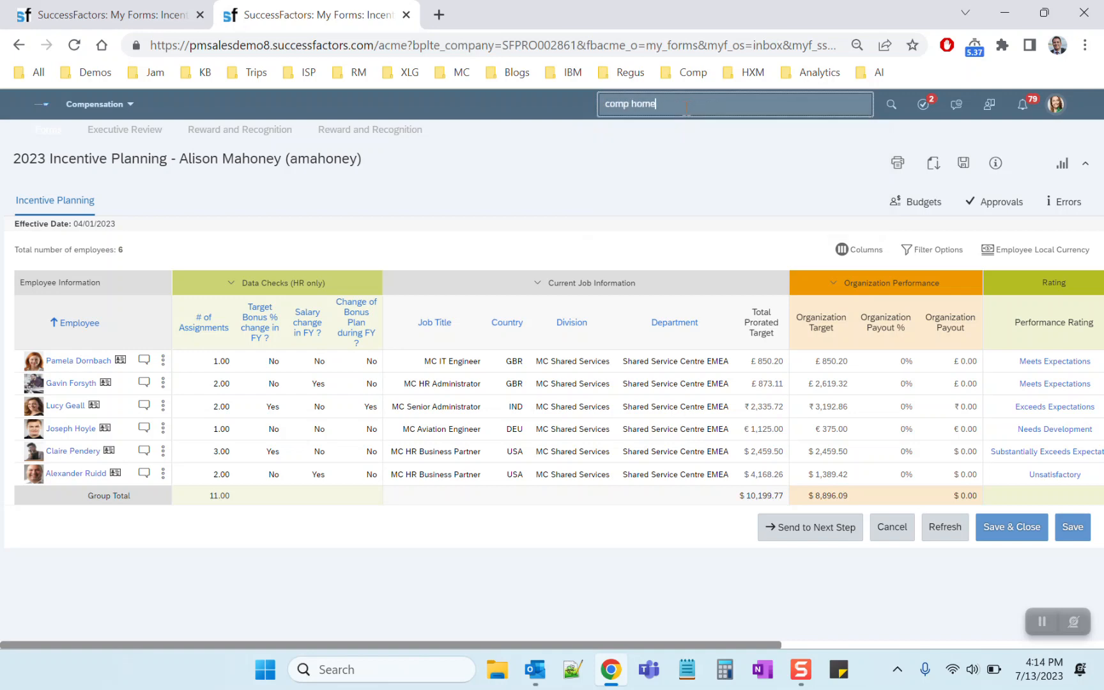
{"action": "left_click", "coordinate": [675, 127]}
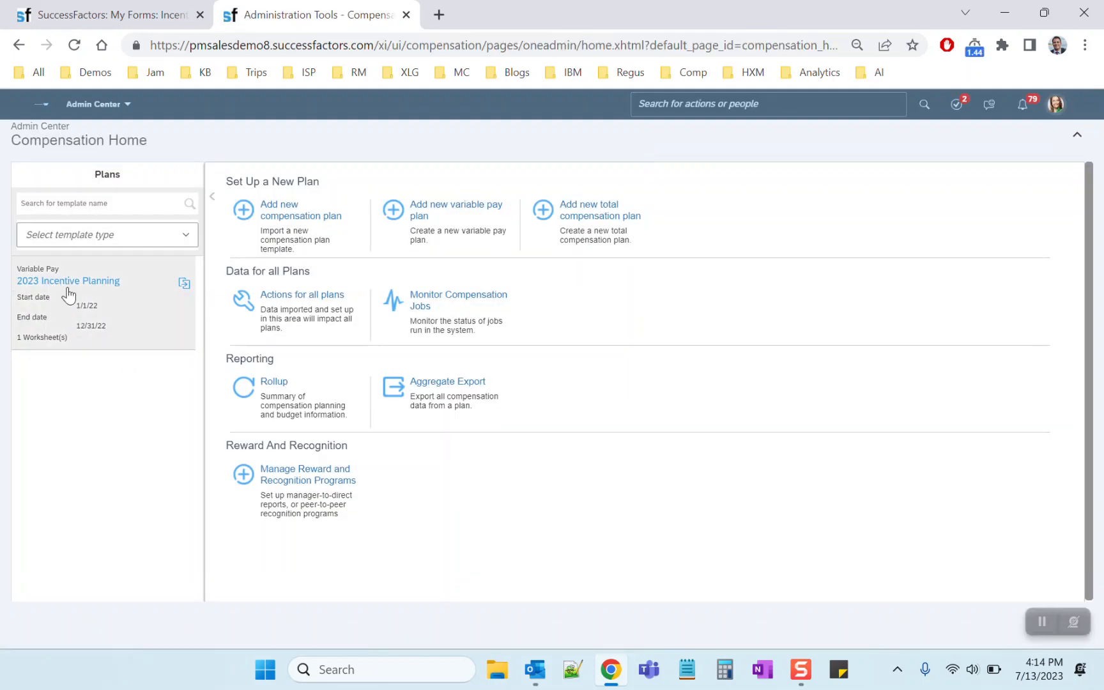
{"action": "left_click", "coordinate": [68, 284]}
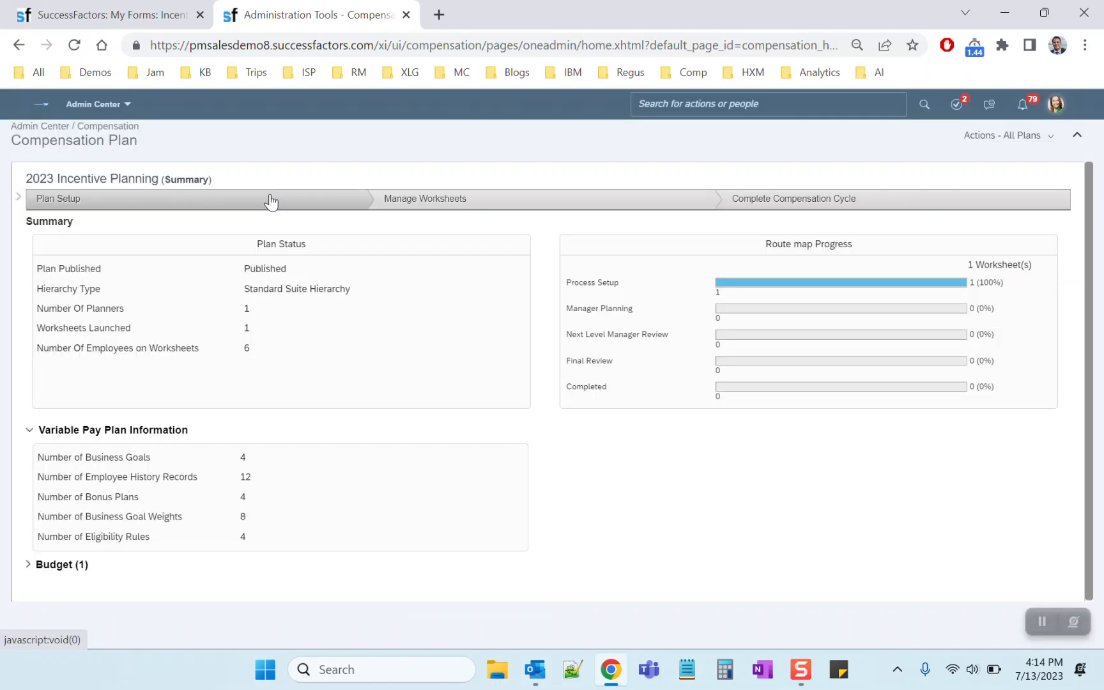
{"action": "left_click", "coordinate": [271, 195]}
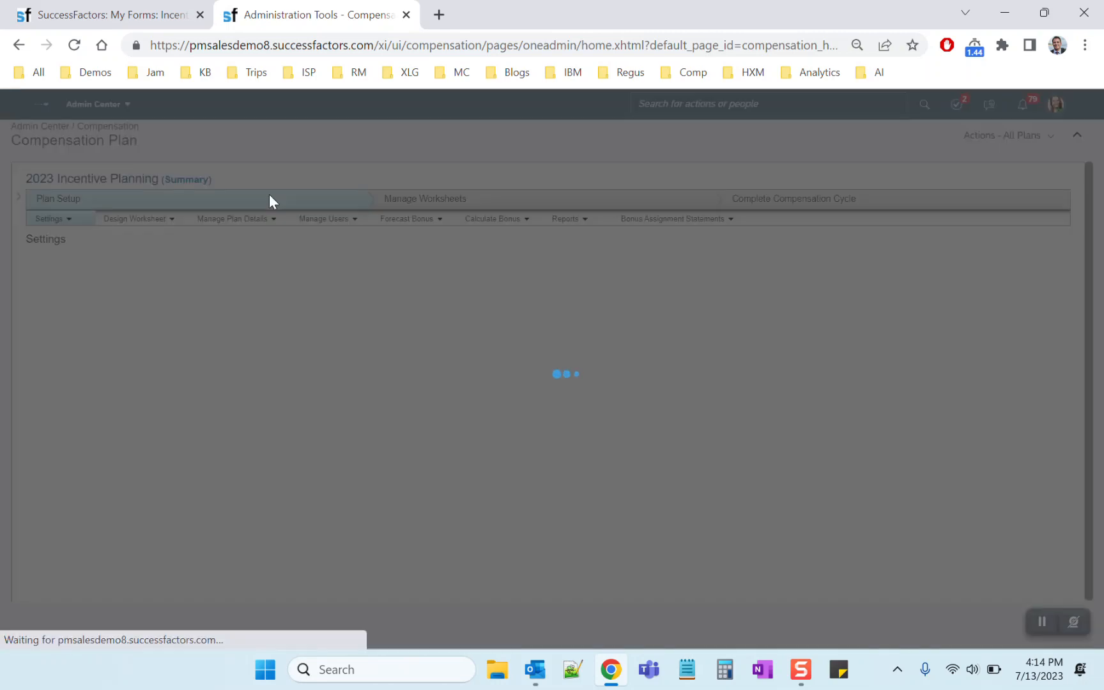
Return to the worksheet and examine the target bonus, salary and bonus plan change flags of the HR Business Partner with three assignments
{"action": "left_click", "coordinate": [108, 14]}
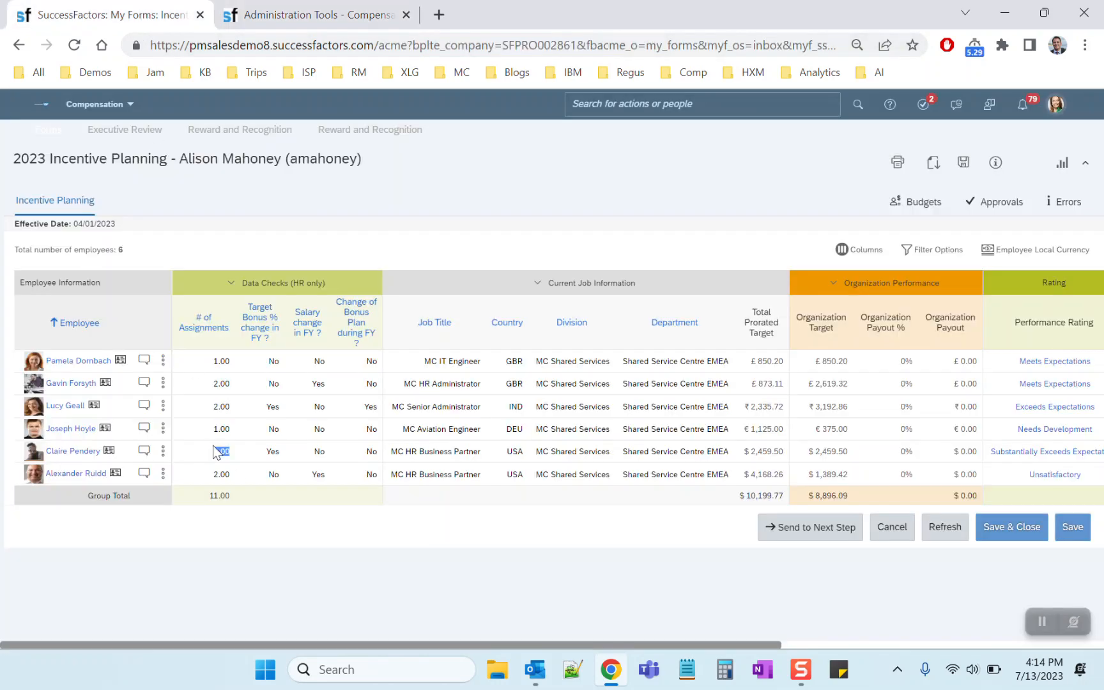
{"action": "left_click", "coordinate": [267, 455]}
{"action": "left_click", "coordinate": [273, 451]}
{"action": "left_click", "coordinate": [318, 452]}
{"action": "left_click", "coordinate": [371, 452]}
{"action": "left_click", "coordinate": [269, 451]}
{"action": "left_click", "coordinate": [318, 452]}
Open Edit Employee History in the plan's administration and search all employees without restricting to active users
{"action": "left_click", "coordinate": [343, 25]}
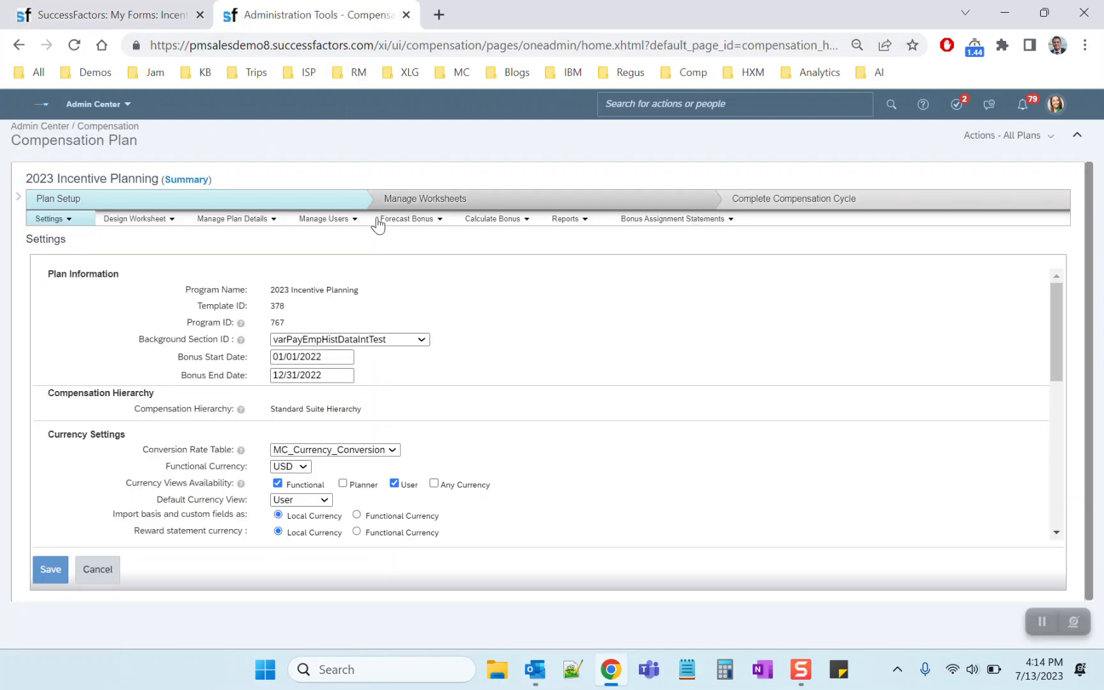
{"action": "mouse_move", "coordinate": [335, 234]}
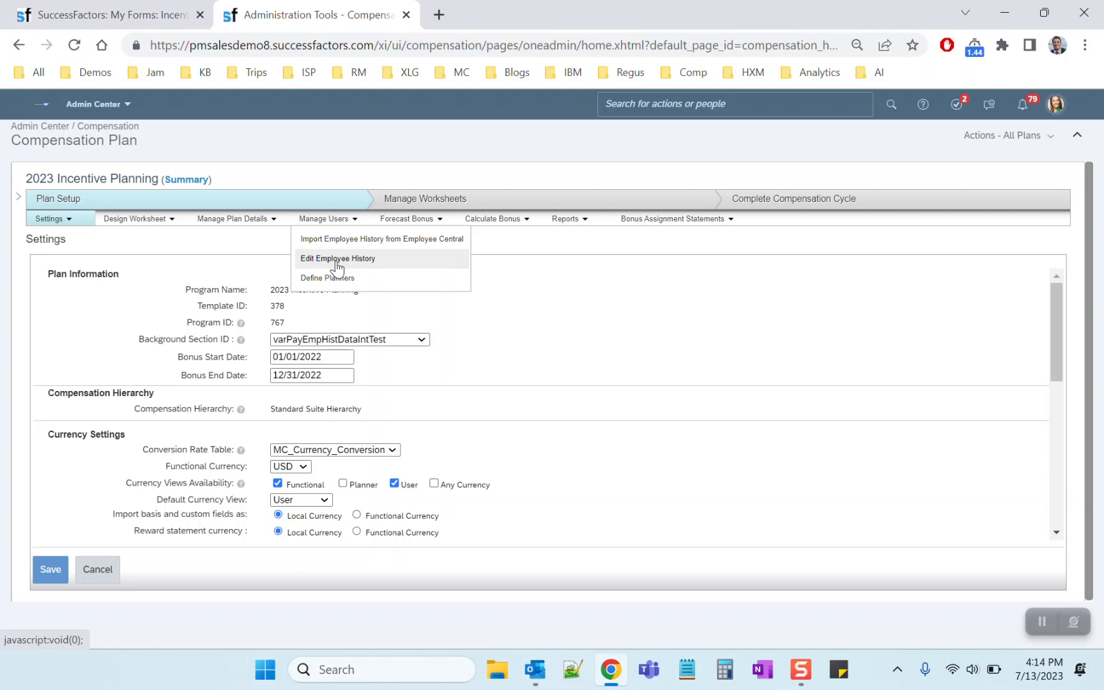
{"action": "left_click", "coordinate": [336, 259]}
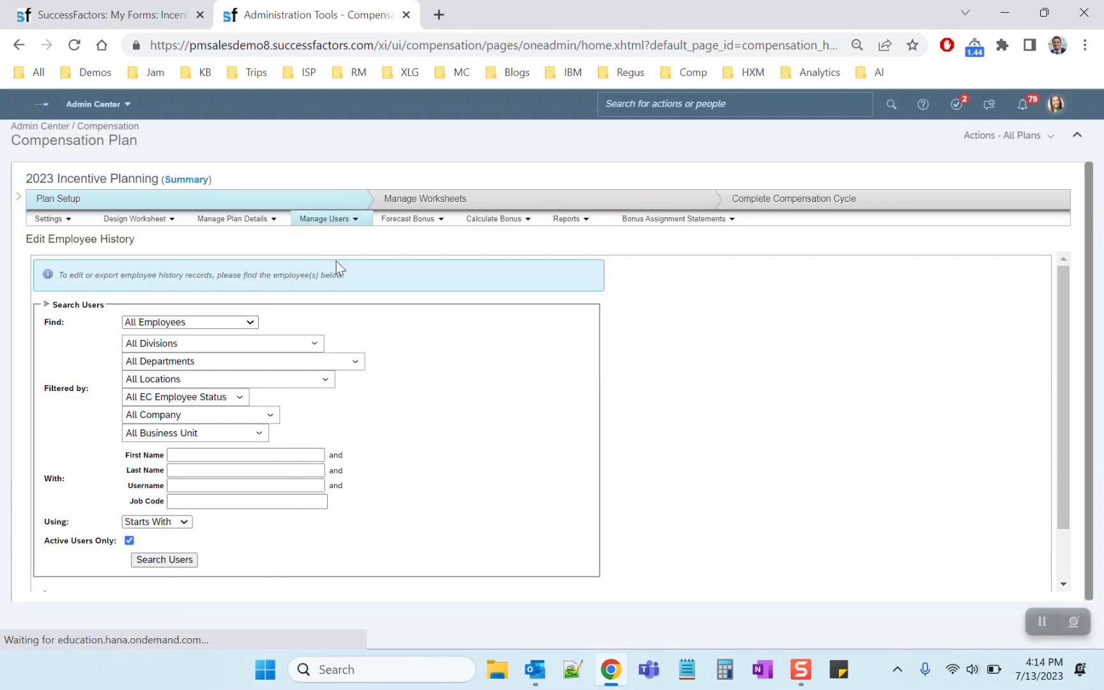
{"action": "left_click", "coordinate": [129, 540]}
{"action": "left_click", "coordinate": [156, 559]}
{"action": "scroll", "coordinate": [497, 434], "scroll_direction": "down", "scroll_amount": 5}
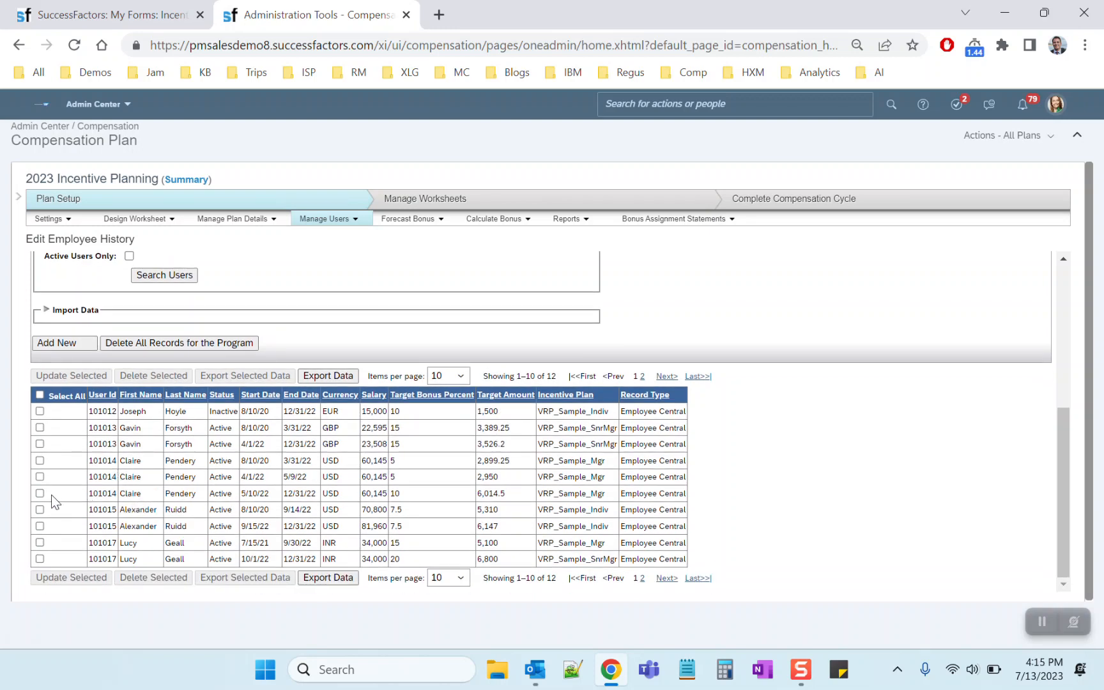
Compare the worksheet's target bonus change flag with the target bonus percent in the HR Business Partner's history record starting 5/10/22
{"action": "left_click", "coordinate": [128, 15]}
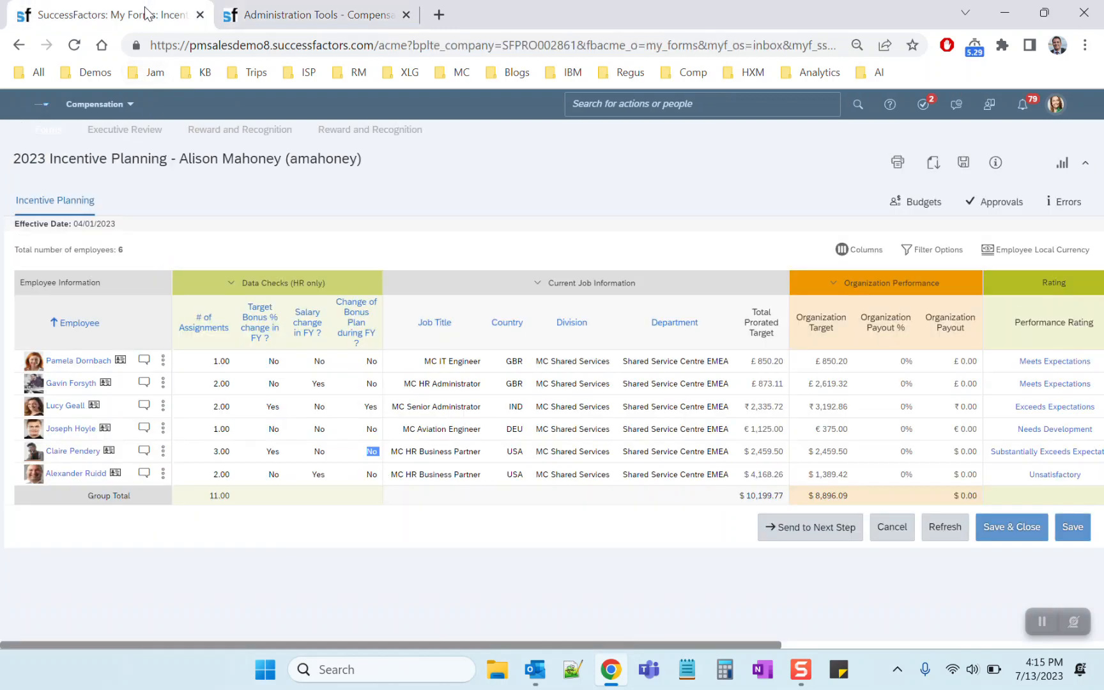
{"action": "double_click", "coordinate": [275, 454]}
{"action": "left_click", "coordinate": [358, 16]}
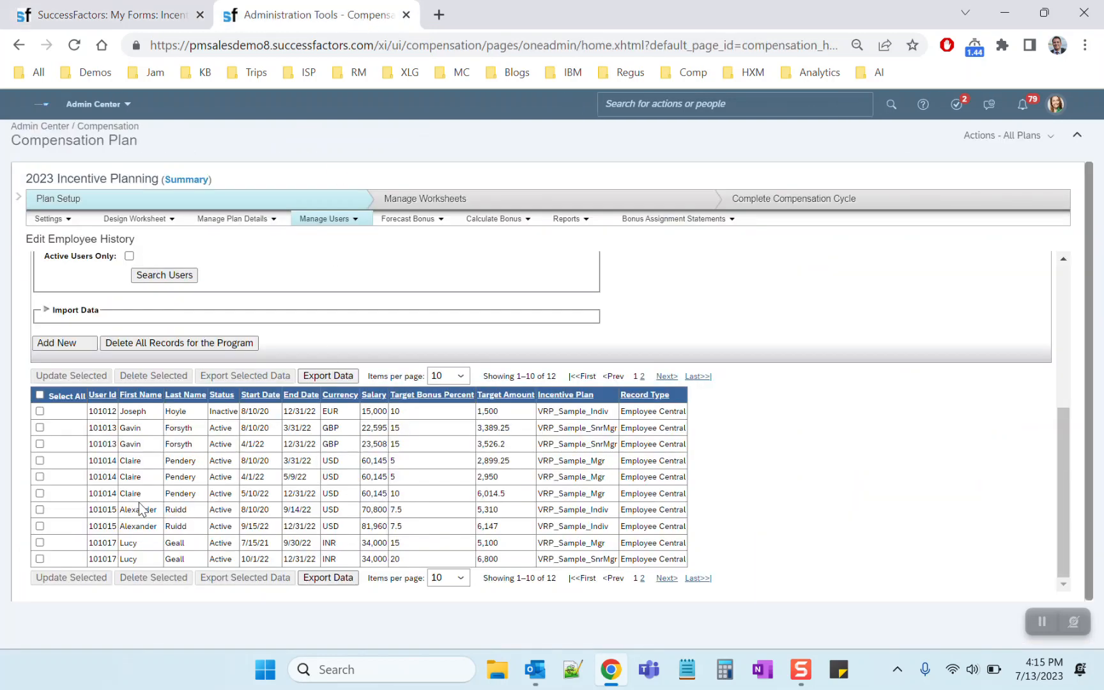
{"action": "left_click_drag", "start_coordinate": [400, 494], "coordinate": [377, 492]}
{"action": "left_click", "coordinate": [395, 492]}
{"action": "left_click", "coordinate": [40, 493]}
{"action": "scroll", "coordinate": [361, 497], "scroll_direction": "down", "scroll_amount": 2}
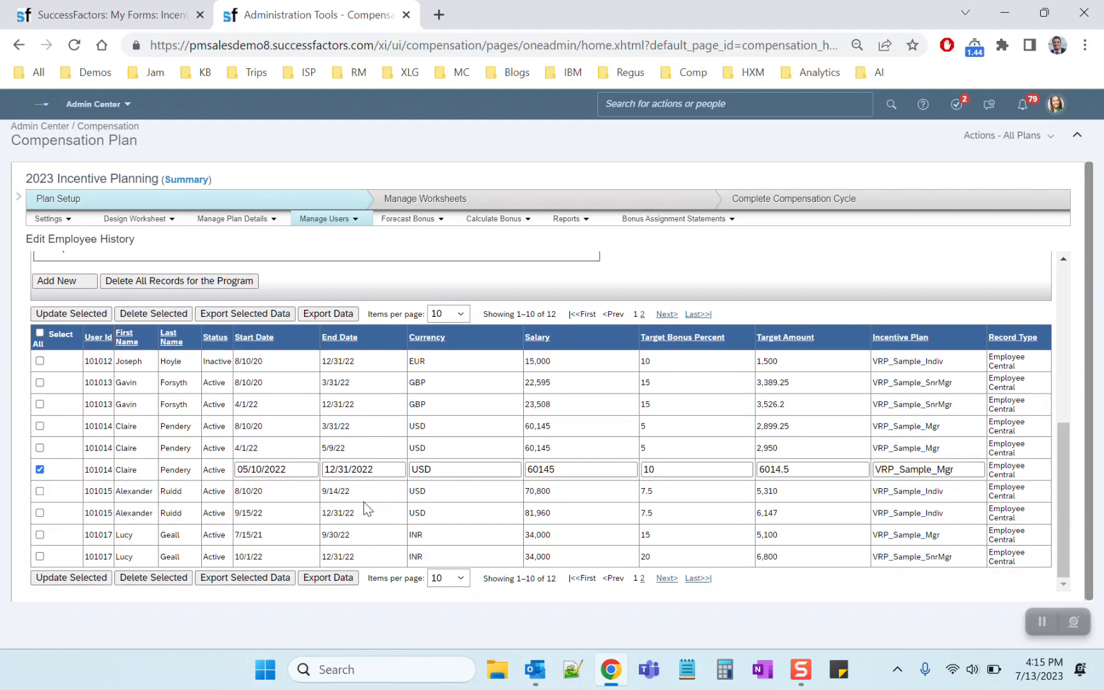
{"action": "left_click", "coordinate": [39, 425]}
{"action": "left_click", "coordinate": [39, 447]}
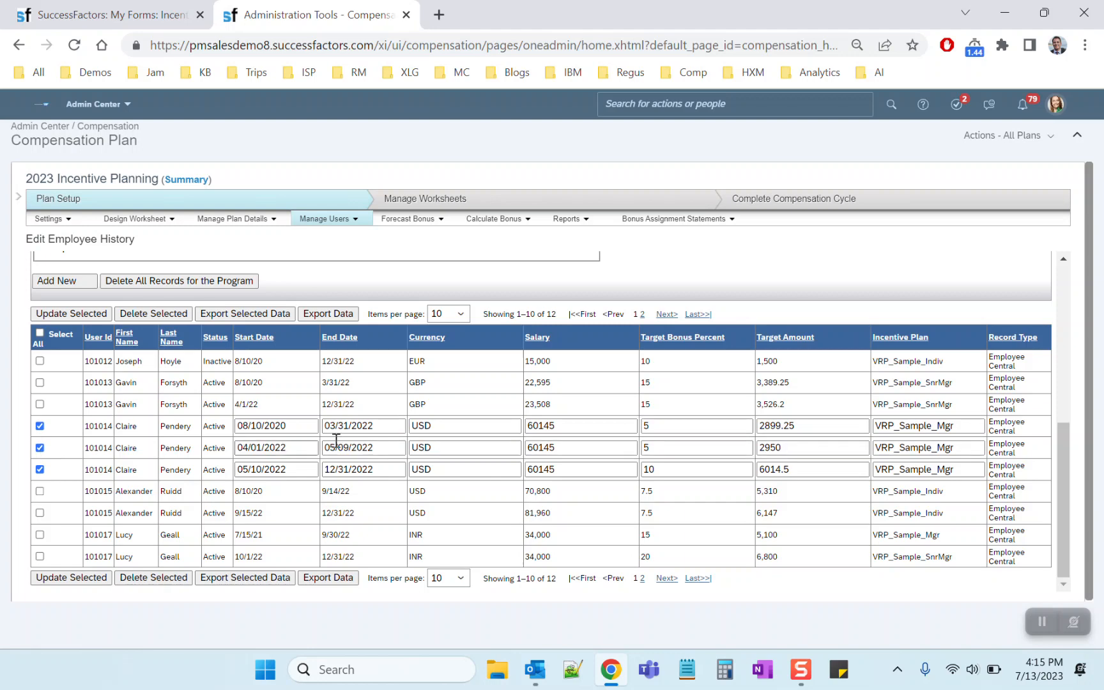
{"action": "double_click", "coordinate": [662, 470]}
{"action": "type", "text": "5"}
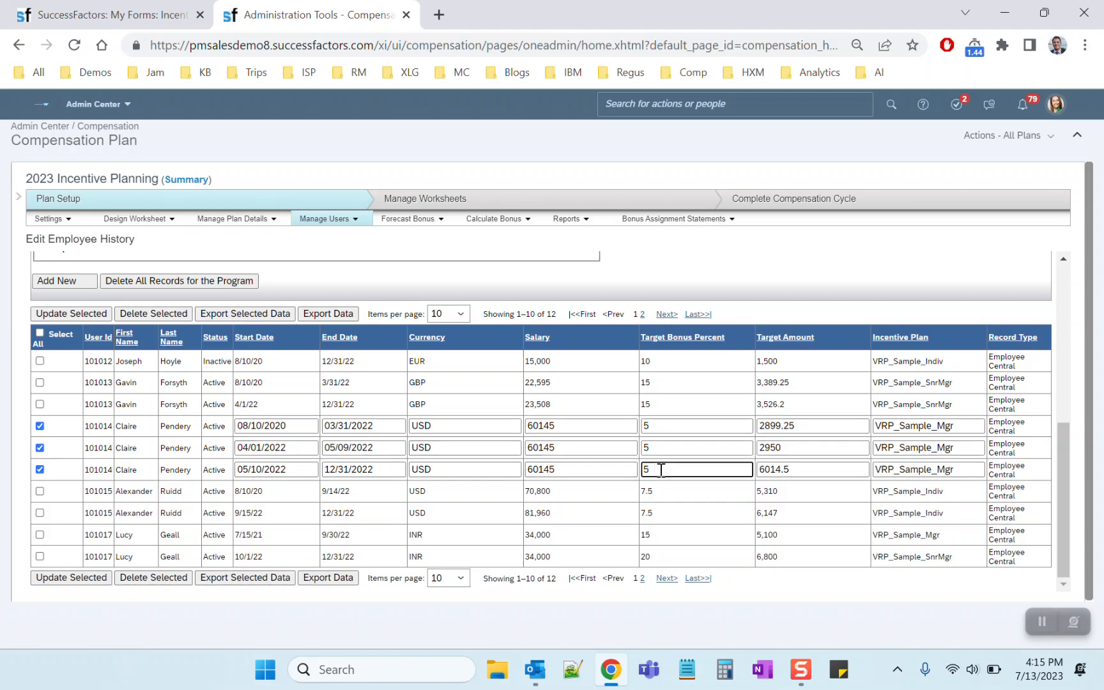
Check the salary change flag of the three-assignment employee in the worksheet and return to the employee history
{"action": "left_click", "coordinate": [135, 17]}
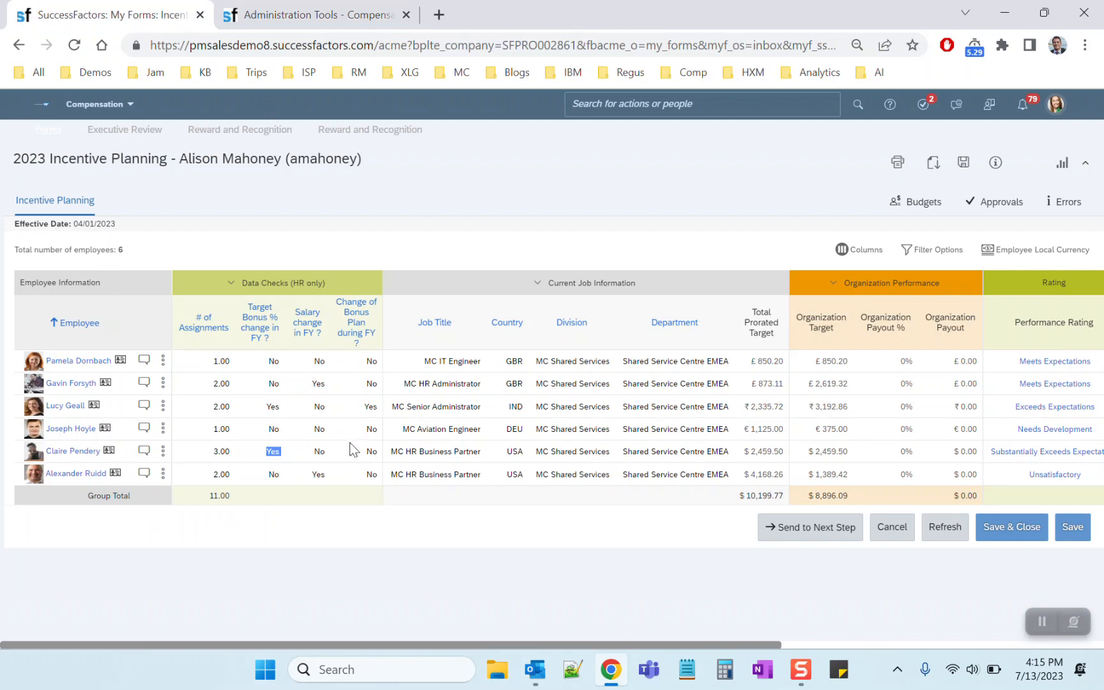
{"action": "double_click", "coordinate": [321, 454]}
{"action": "left_click", "coordinate": [267, 17]}
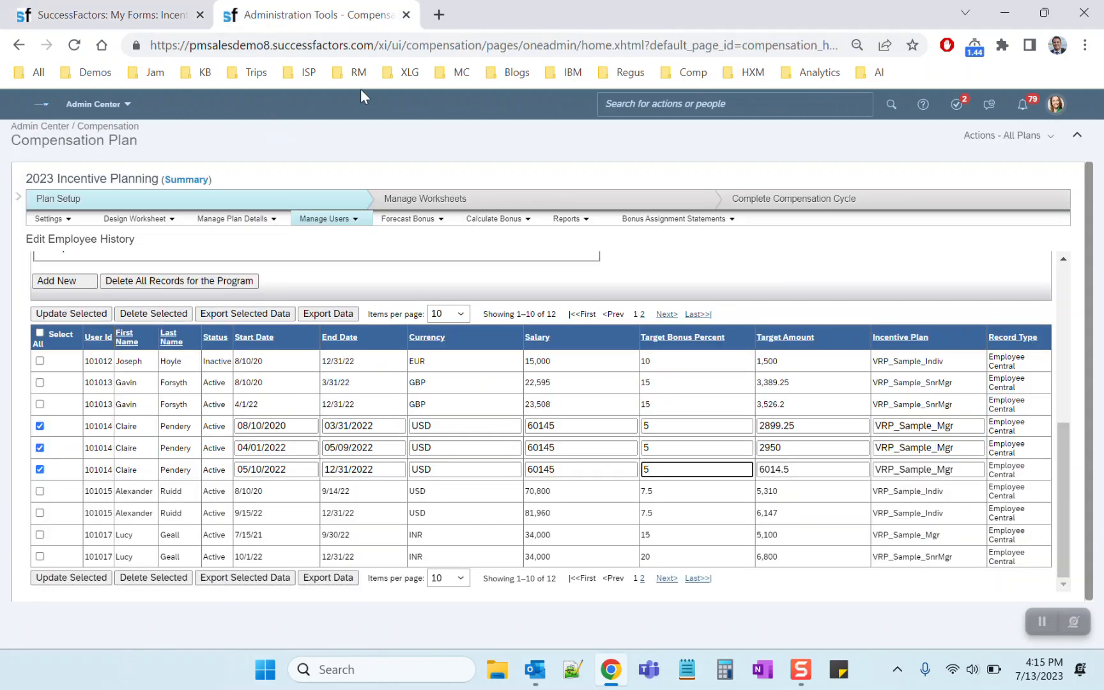
Set the salary of the selected 08/10/2020 history record to 59000 and that of the 04/01/2022 record to 60000
{"action": "left_click", "coordinate": [562, 426]}
{"action": "left_click_drag", "start_coordinate": [561, 426], "coordinate": [528, 426]}
{"action": "type", "text": "6"}
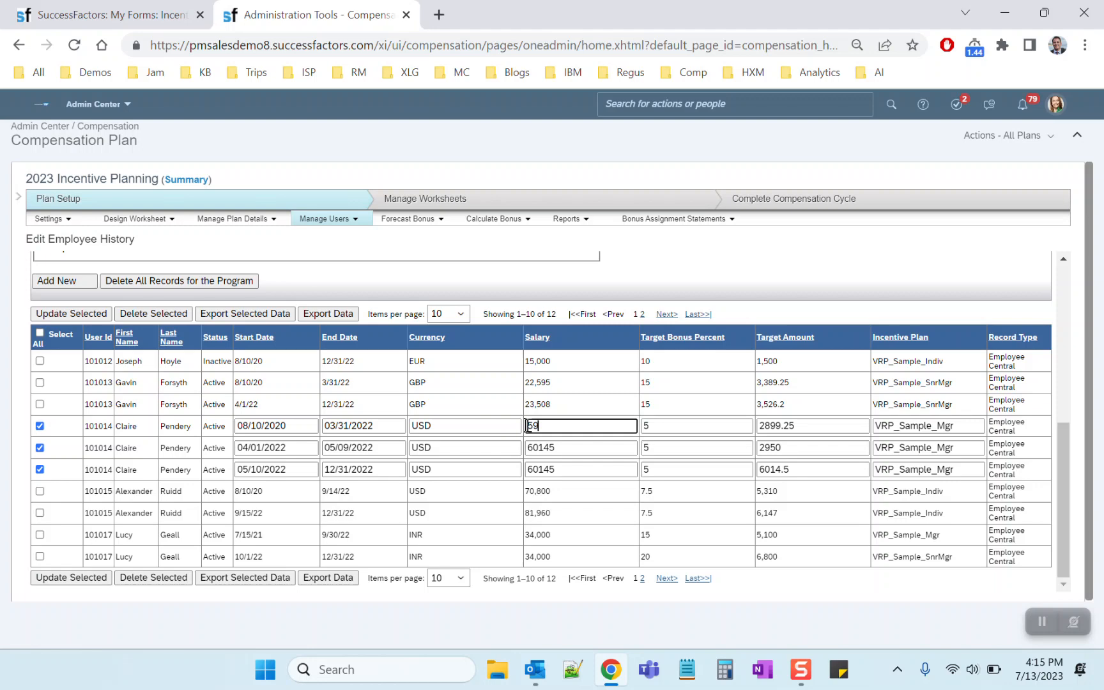
{"action": "type", "text": "00"}
{"action": "mouse_move", "coordinate": [554, 447]}
{"action": "left_mouse_down"}
{"action": "mouse_move", "coordinate": [526, 448]}
{"action": "mouse_move", "coordinate": [536, 447]}
{"action": "left_mouse_up"}
{"action": "type", "text": "000"}
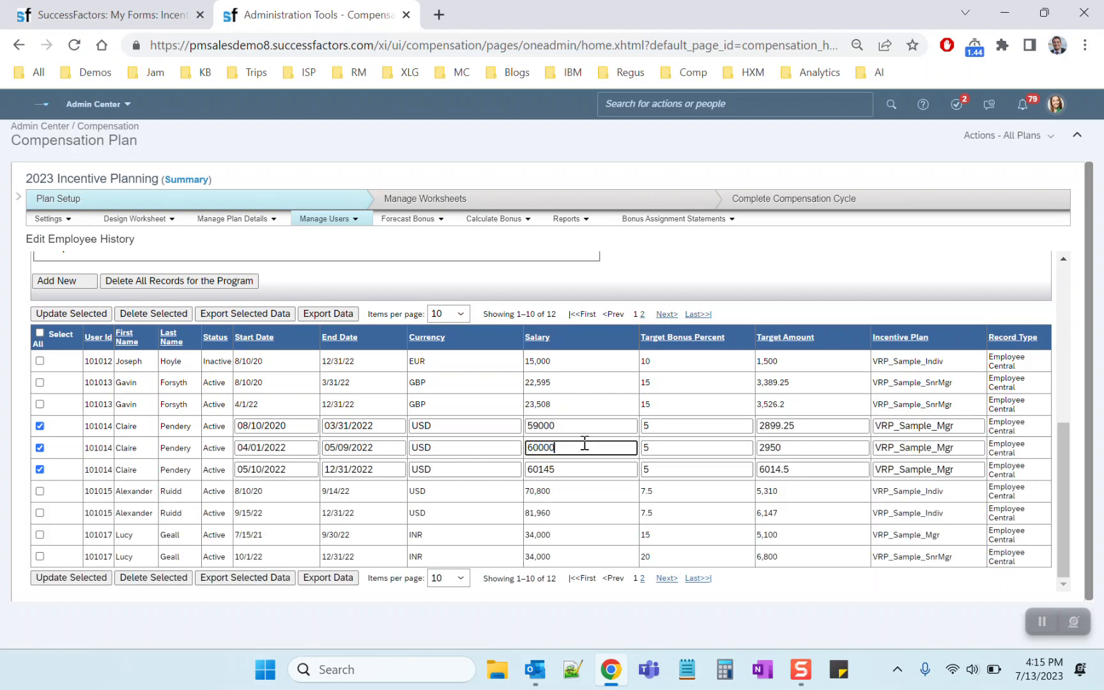
{"action": "left_click", "coordinate": [703, 447]}
{"action": "left_click", "coordinate": [766, 446]}
Check the worksheet's bonus plan change flag, set the 05/10/2022 record's Incentive Plan to VRP_Sample_SnrMgr, and save the selected records
{"action": "left_click", "coordinate": [144, 18]}
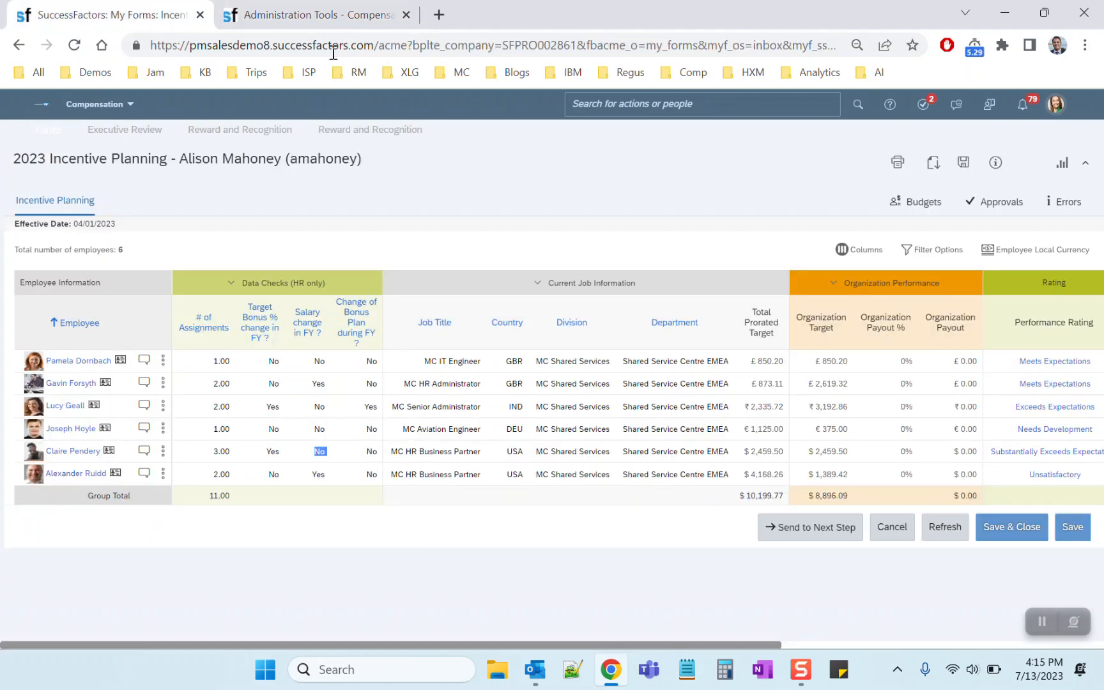
{"action": "left_click", "coordinate": [344, 19]}
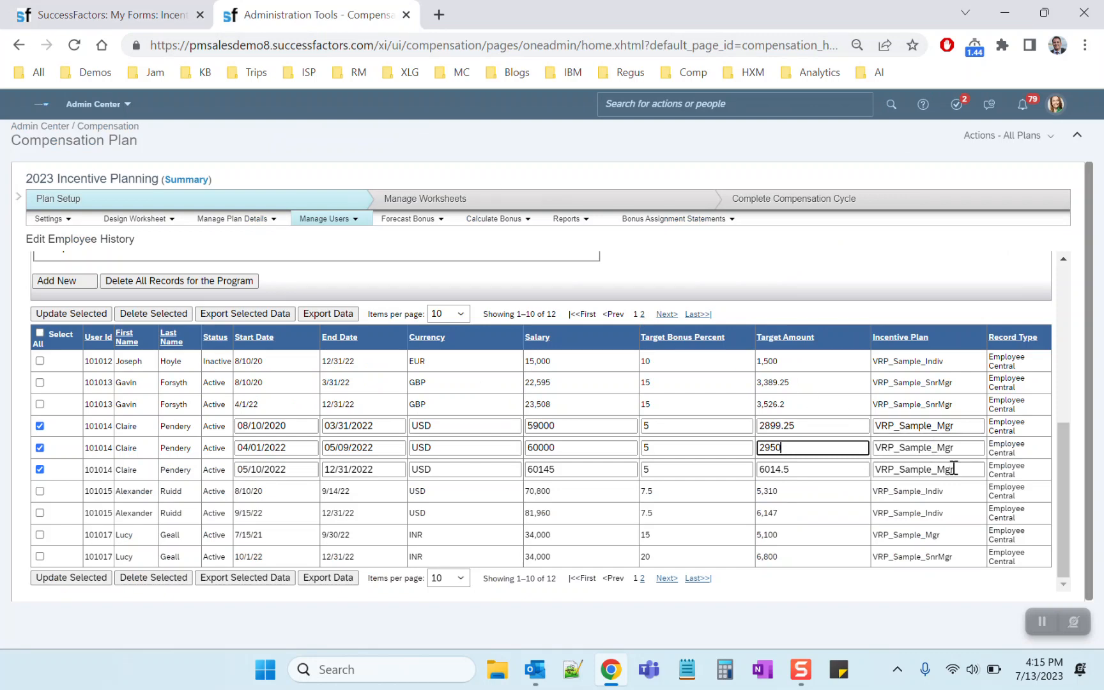
{"action": "left_click_drag", "start_coordinate": [955, 404], "coordinate": [874, 410]}
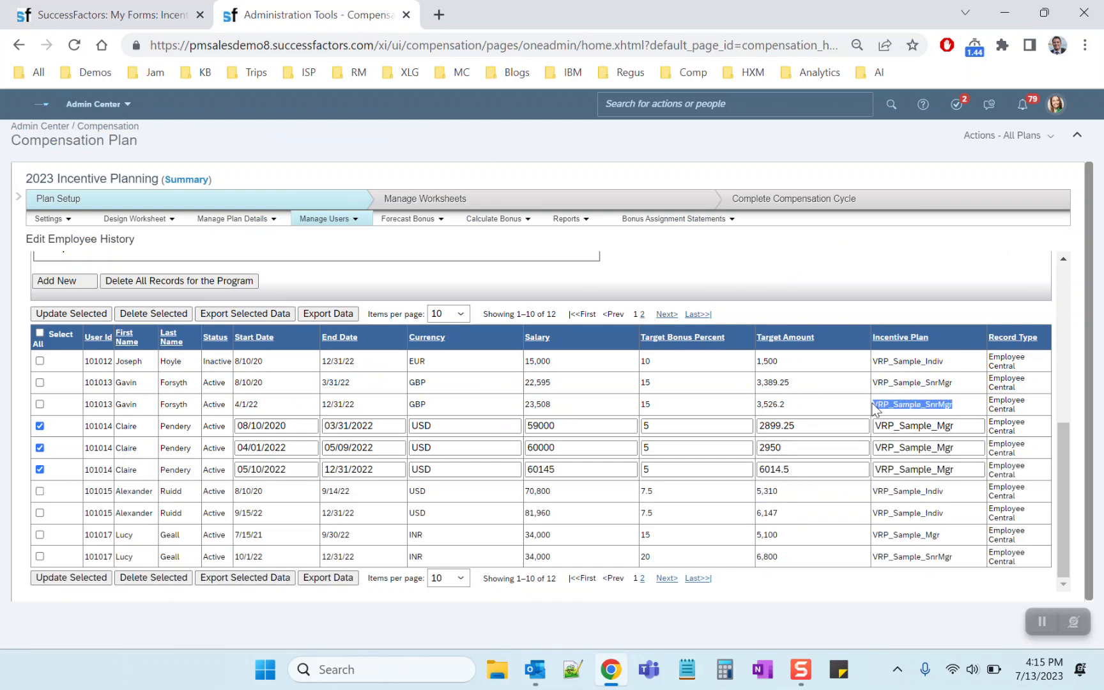
{"action": "double_click", "coordinate": [946, 470]}
{"action": "left_click", "coordinate": [937, 469]}
{"action": "type", "text": "Snr"}
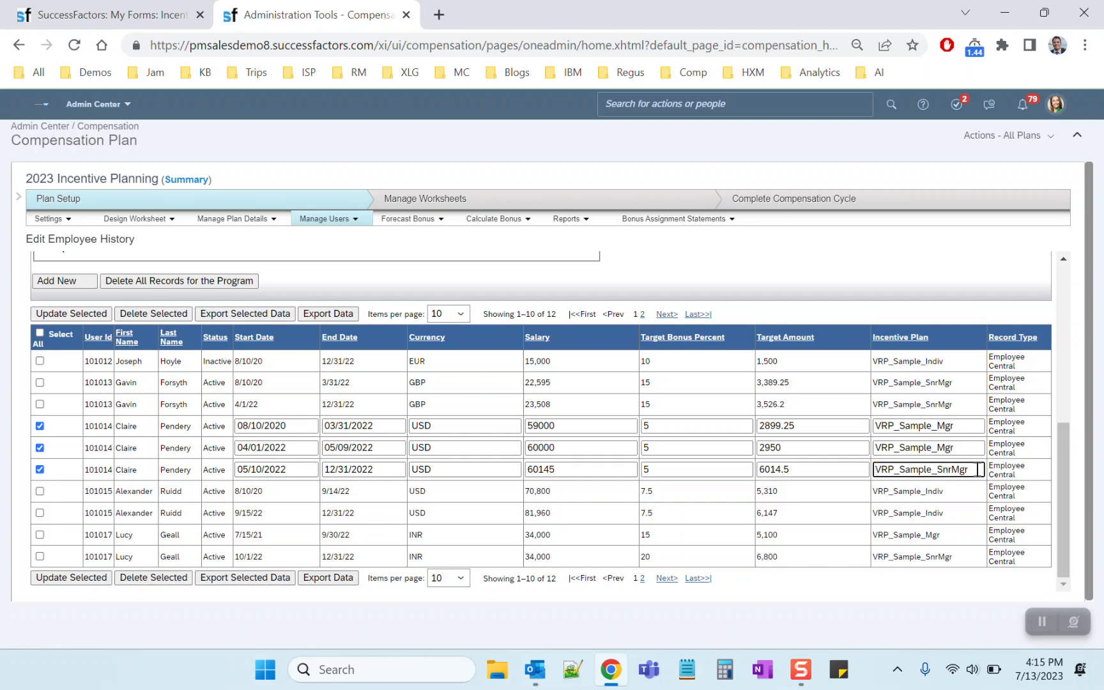
{"action": "left_click", "coordinate": [71, 578]}
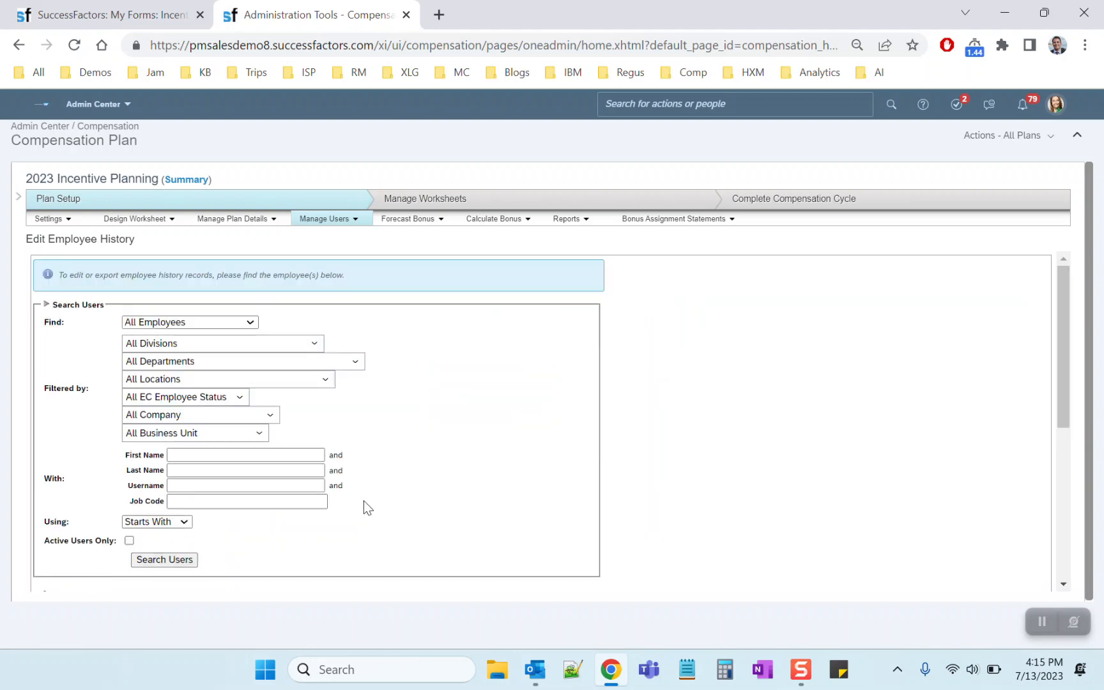
{"action": "scroll", "coordinate": [517, 428], "scroll_direction": "down", "scroll_amount": 3}
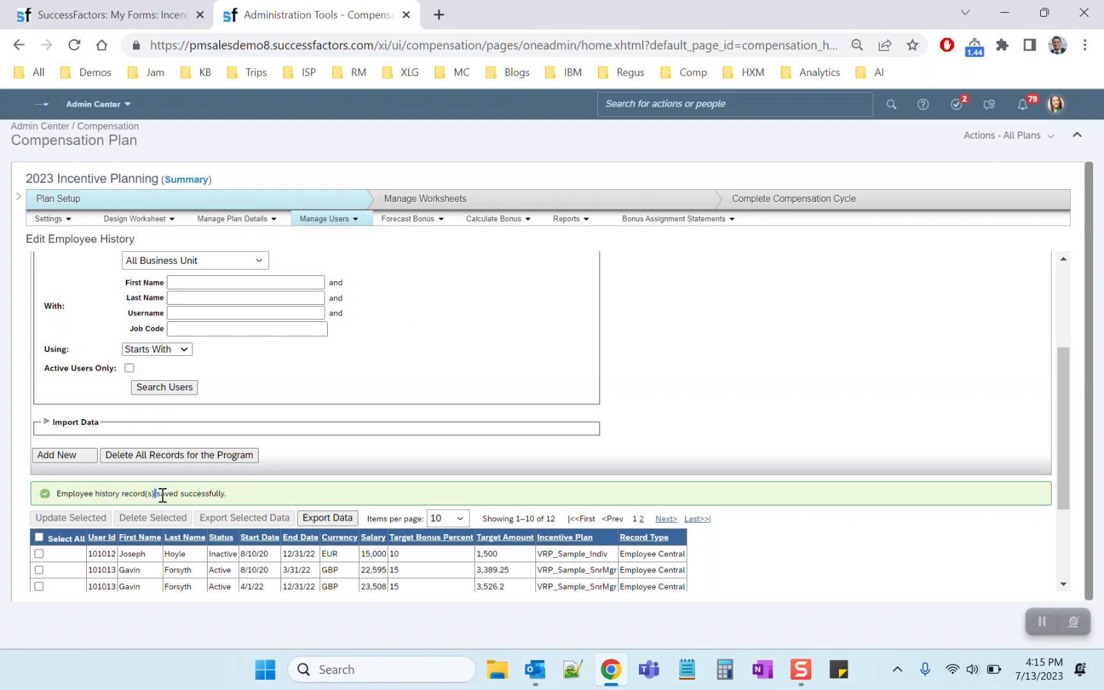
Run the Bonus Payout calculation for All Bonus Plans
{"action": "left_click", "coordinate": [494, 219]}
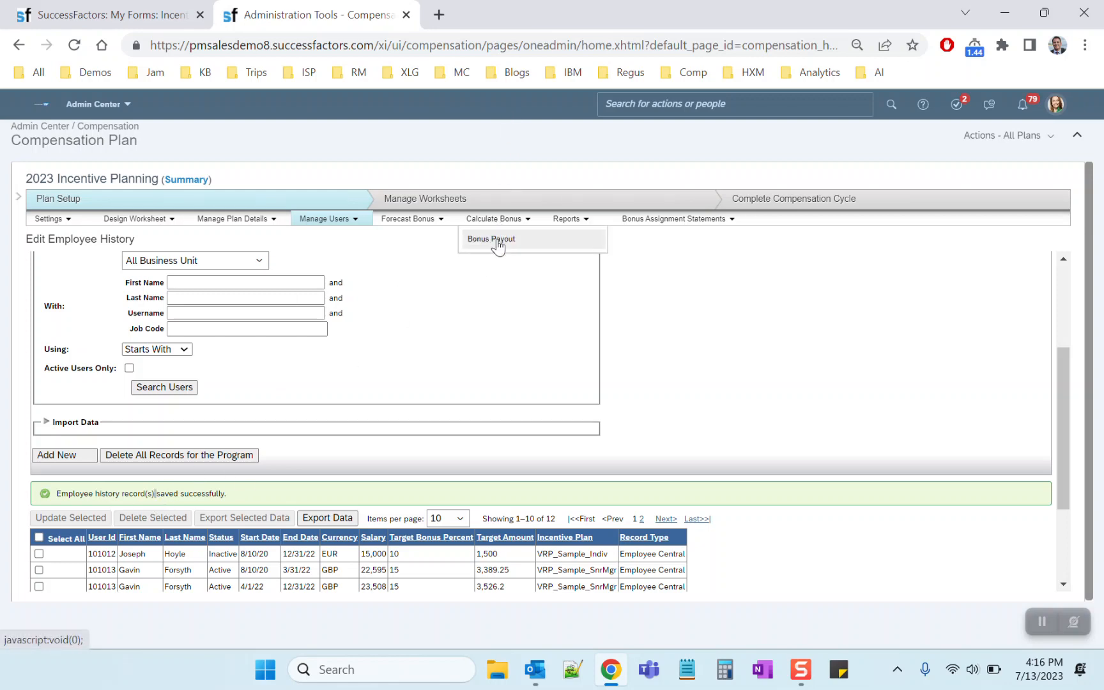
{"action": "left_click", "coordinate": [497, 240]}
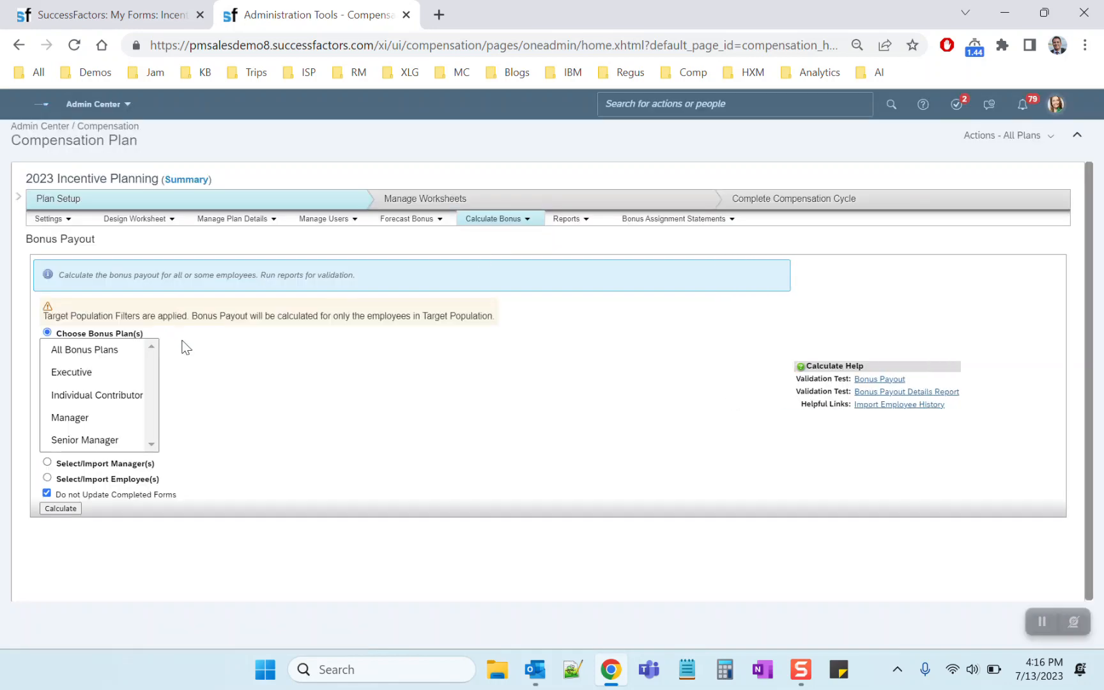
{"action": "left_click", "coordinate": [81, 350]}
{"action": "left_click", "coordinate": [61, 508]}
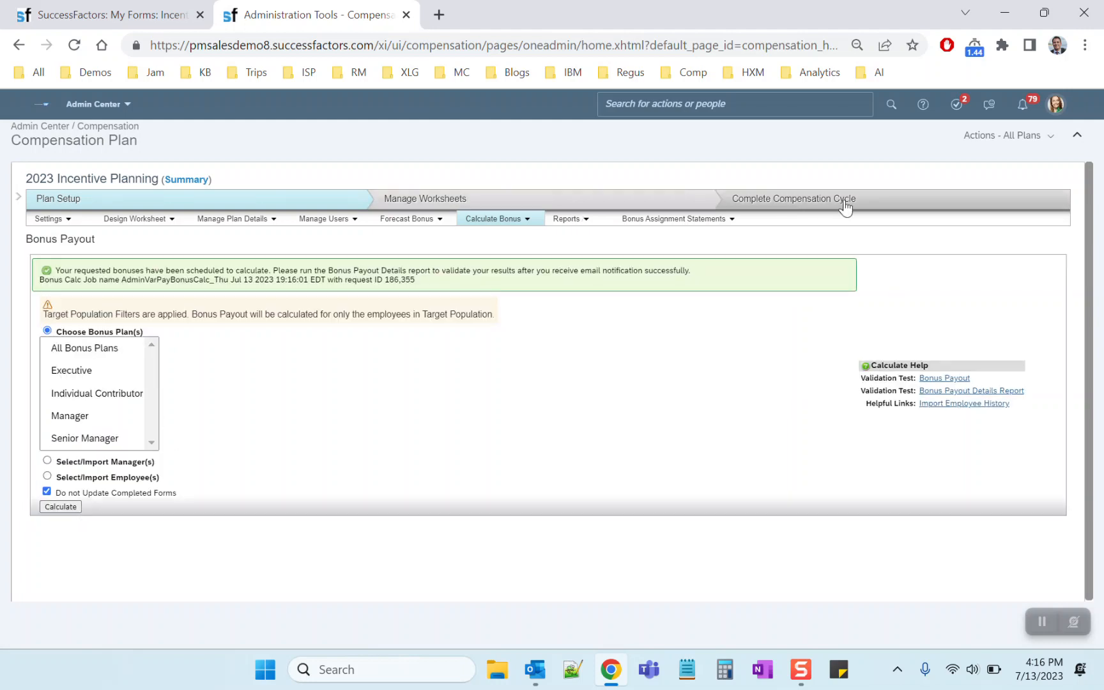
Check the status of the submitted bonus calculation in the refreshed Monitor Compensation Jobs list
{"action": "left_click", "coordinate": [1002, 135]}
{"action": "left_click", "coordinate": [999, 256]}
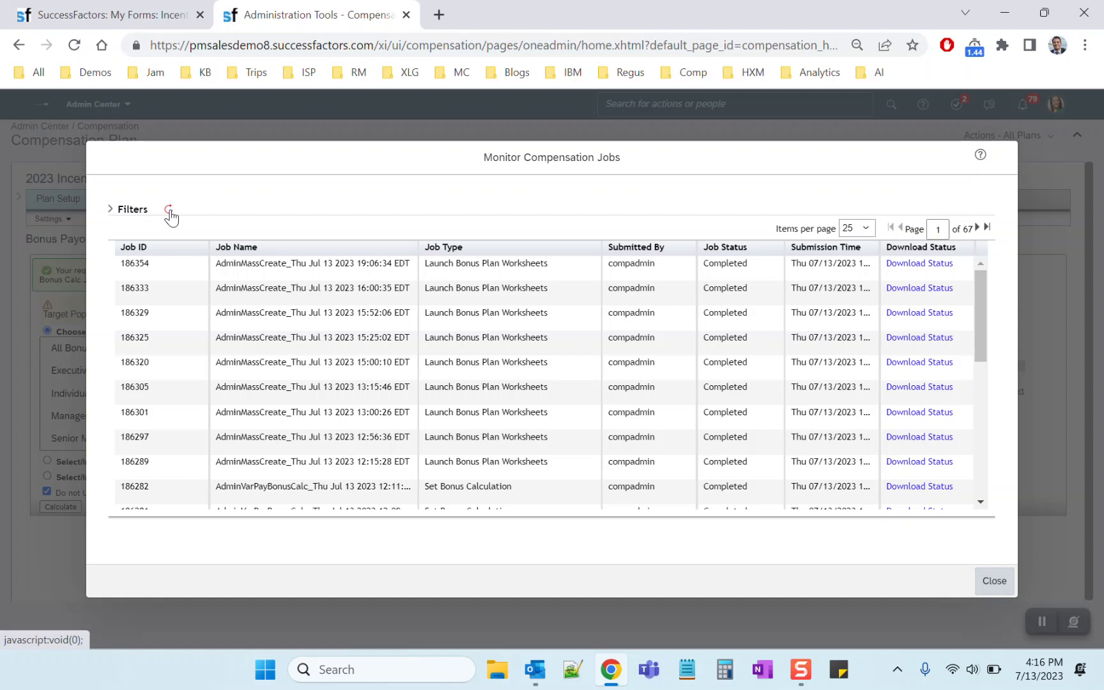
{"action": "left_click", "coordinate": [168, 211]}
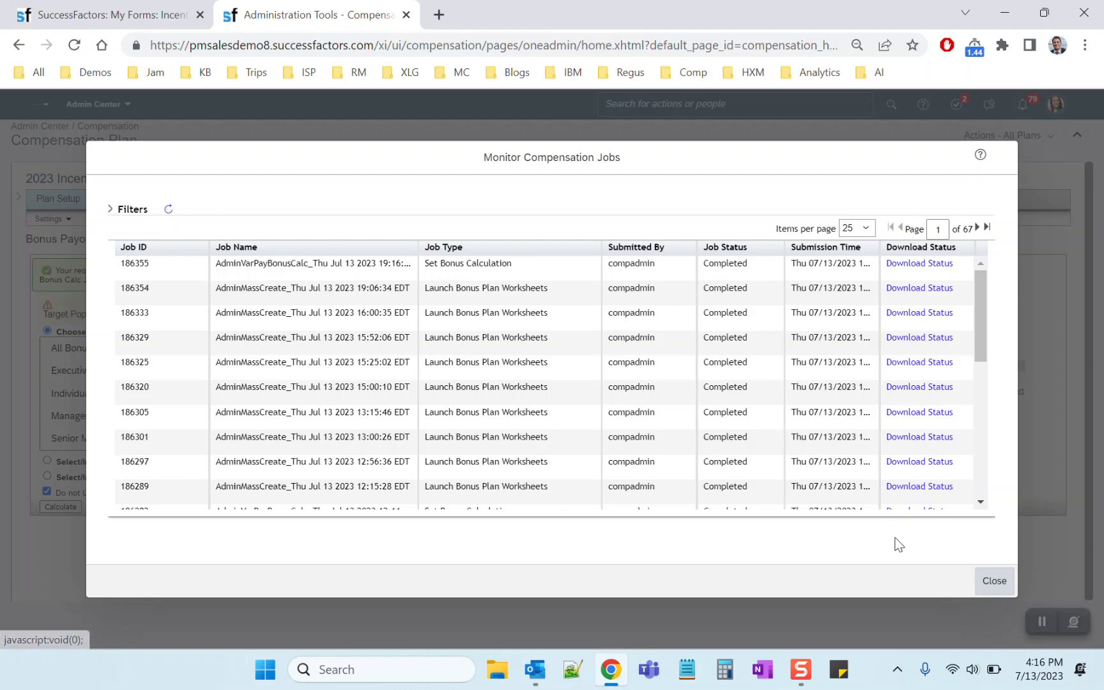
{"action": "left_click", "coordinate": [993, 579]}
Reload the 2023 Incentive Planning worksheet and check the three-assignment employee's target bonus, salary and bonus plan change flags
{"action": "left_click", "coordinate": [112, 14]}
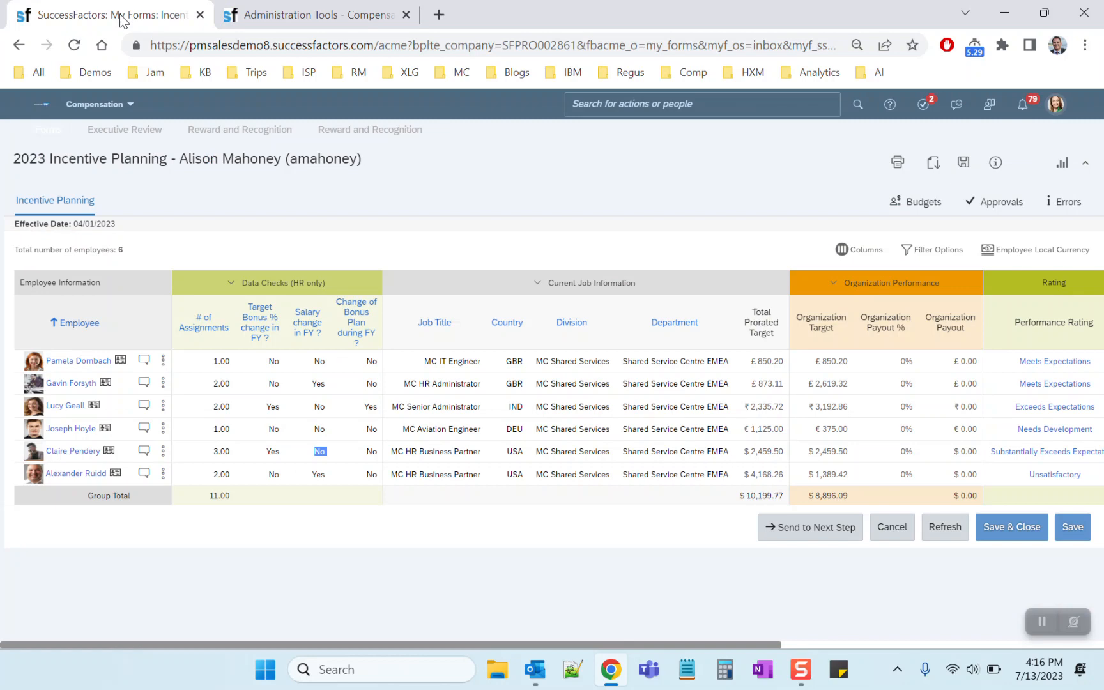
{"action": "right_click", "coordinate": [457, 194]}
{"action": "left_click", "coordinate": [493, 250]}
{"action": "left_click", "coordinate": [631, 141]}
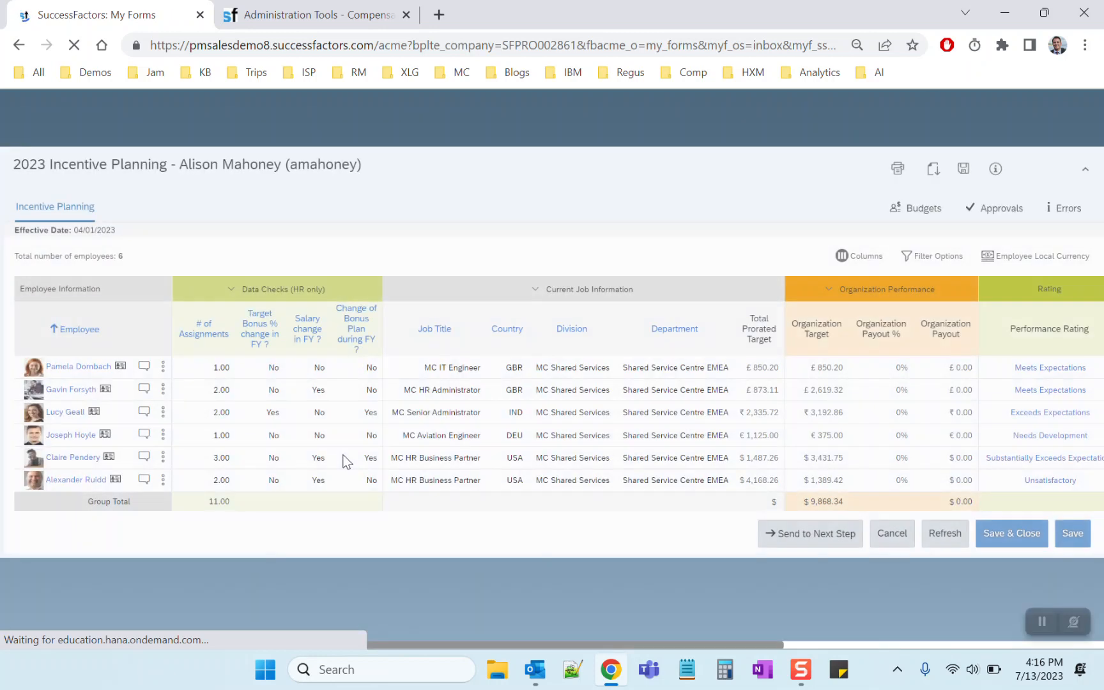
{"action": "double_click", "coordinate": [274, 452]}
{"action": "double_click", "coordinate": [325, 452]}
{"action": "left_click_drag", "start_coordinate": [368, 452], "coordinate": [379, 452]}
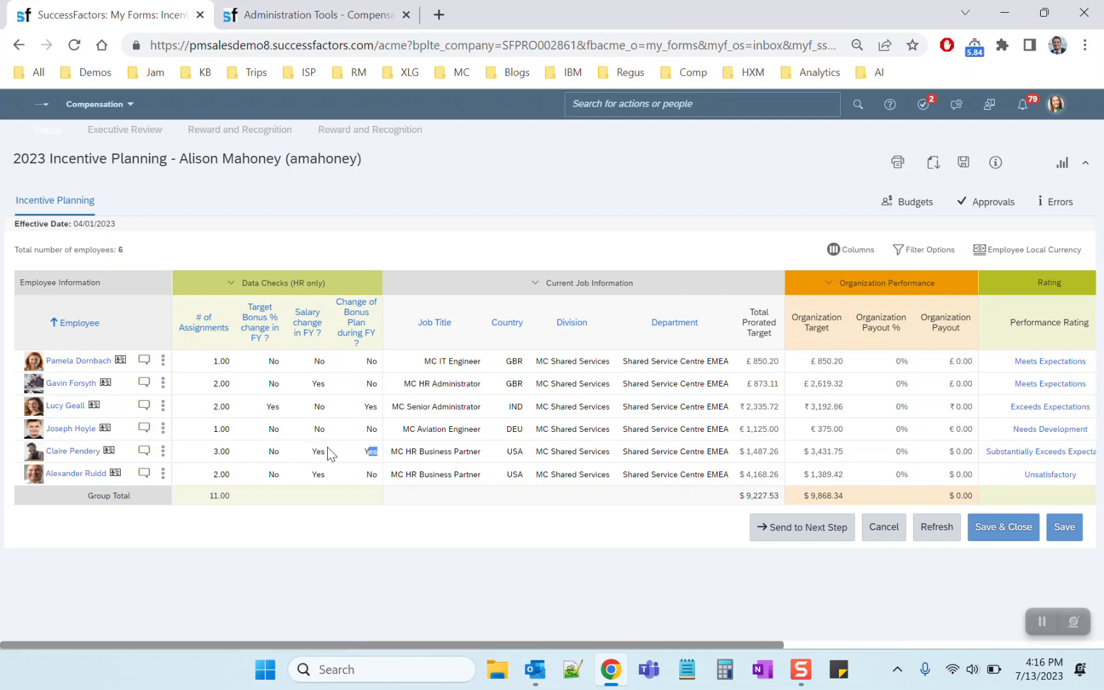
Open the Column Designer in the plan's administration and show the Assignment-level bonus form fields
{"action": "left_click", "coordinate": [351, 17]}
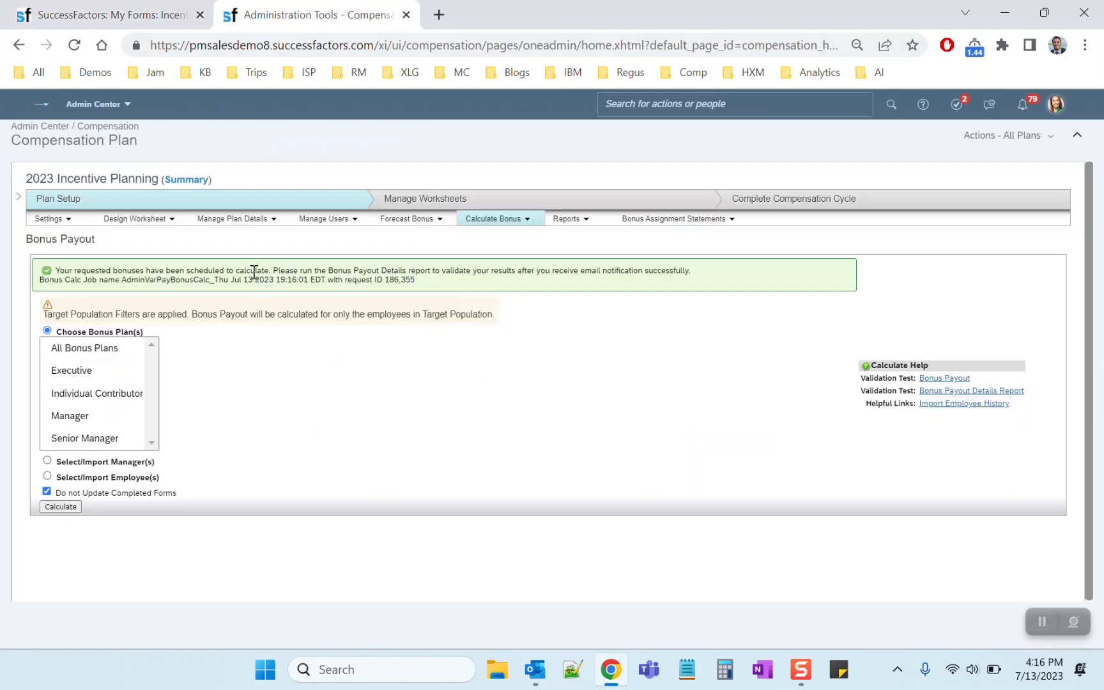
{"action": "left_click", "coordinate": [148, 220]}
{"action": "left_click", "coordinate": [152, 258]}
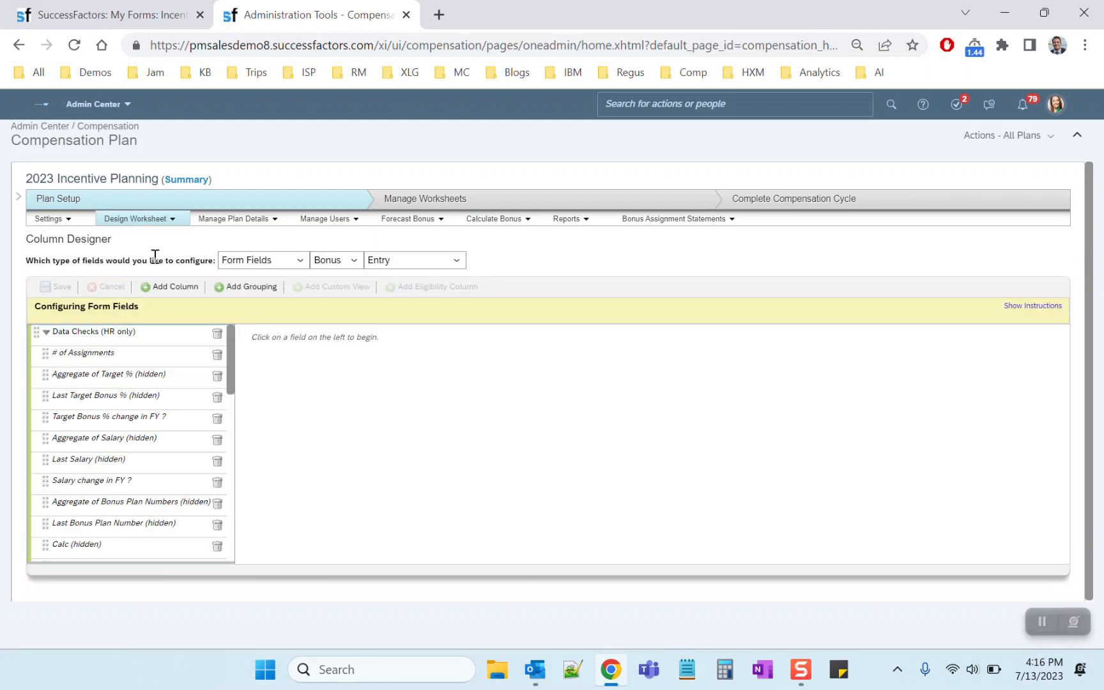
{"action": "left_click", "coordinate": [419, 258]}
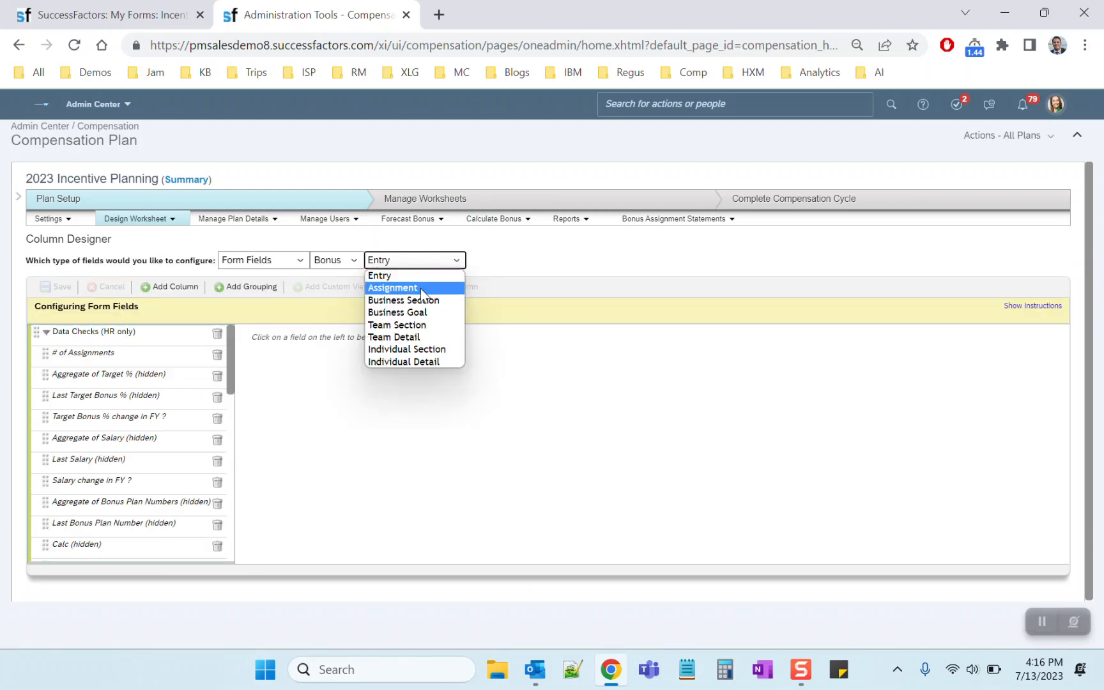
{"action": "left_click", "coordinate": [422, 288]}
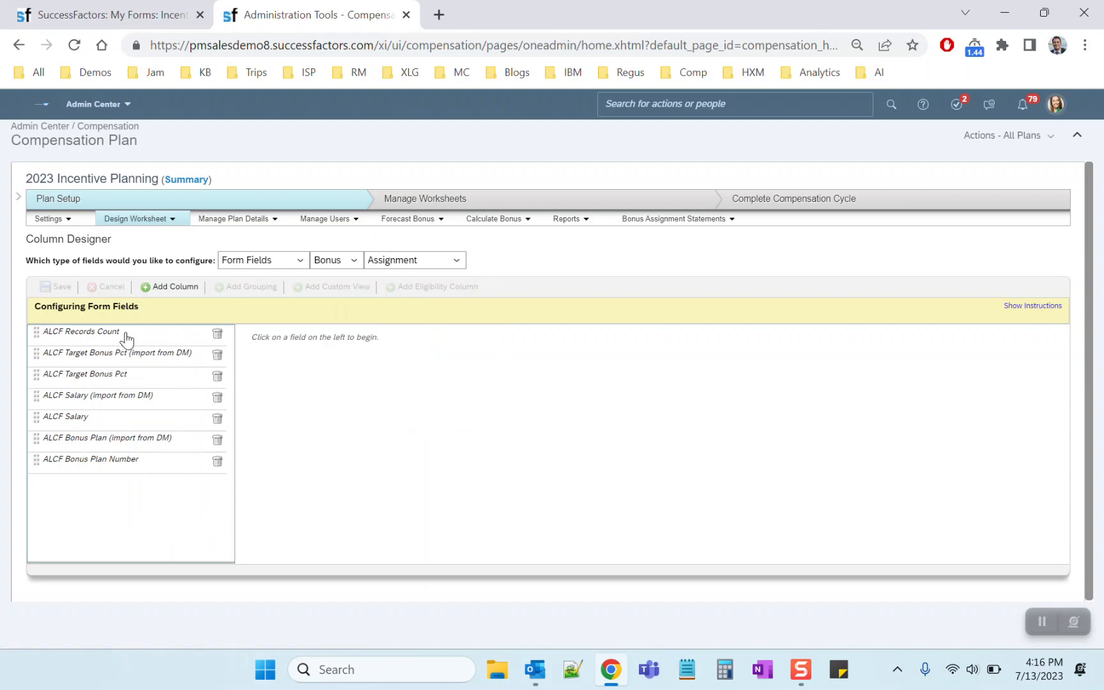
Examine the name and formula of the ALCF Records Count column
{"action": "left_click", "coordinate": [126, 335]}
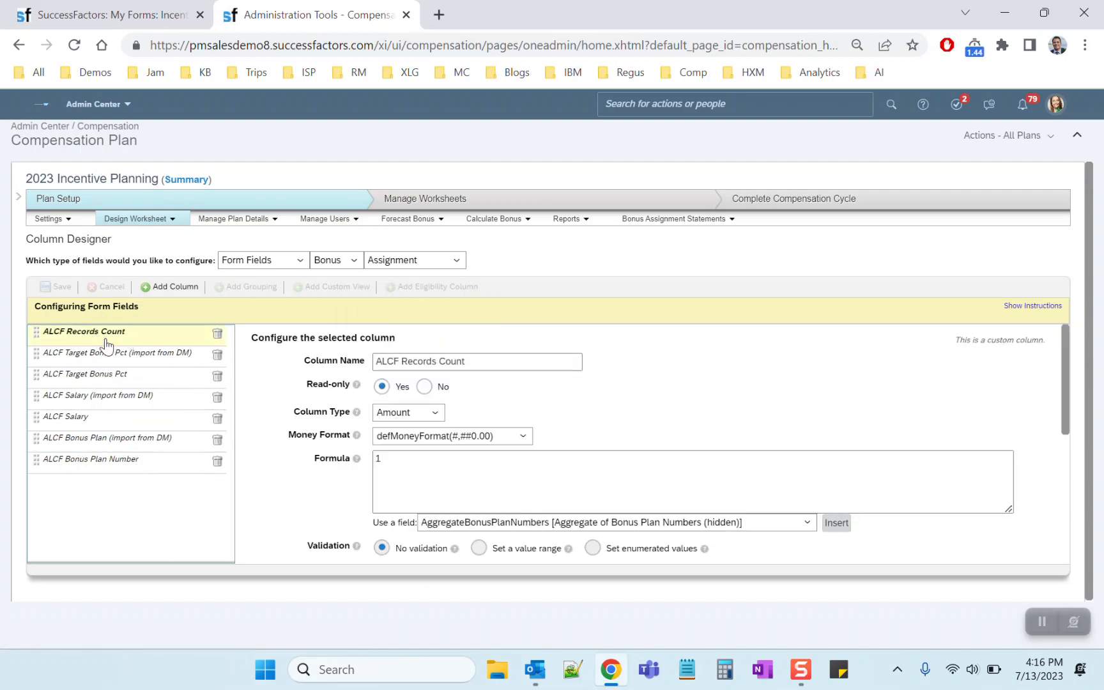
{"action": "triple_click", "coordinate": [458, 362]}
{"action": "left_click", "coordinate": [265, 407]}
{"action": "triple_click", "coordinate": [452, 362]}
{"action": "triple_click", "coordinate": [389, 459]}
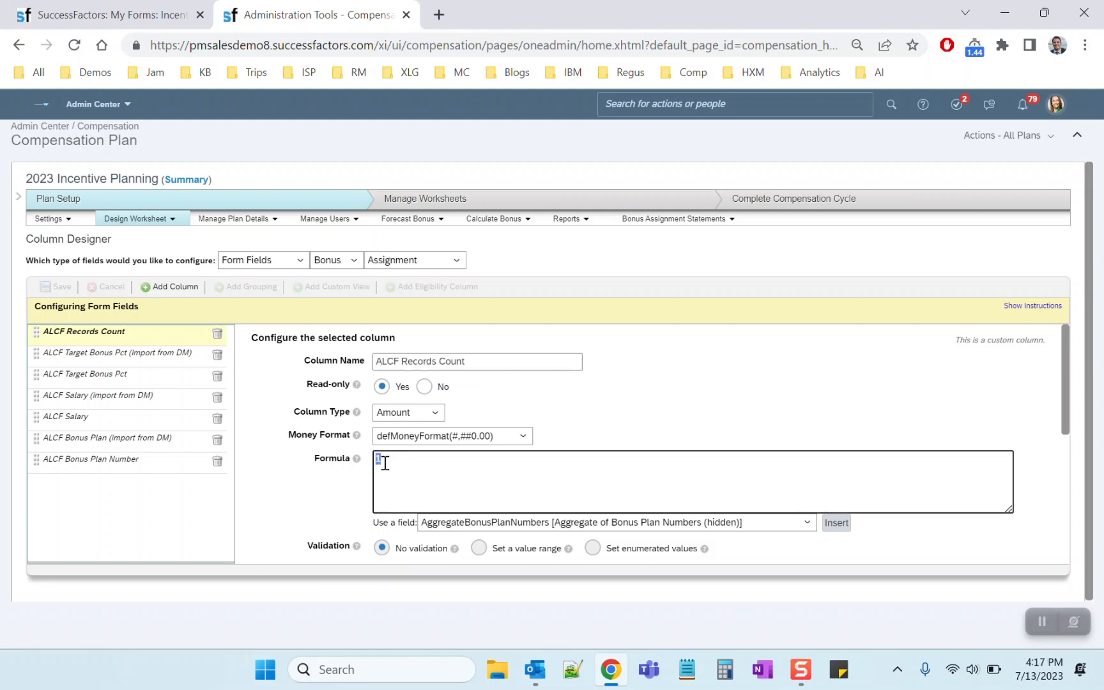
{"action": "double_click", "coordinate": [383, 458]}
{"action": "left_click", "coordinate": [391, 460]}
{"action": "double_click", "coordinate": [386, 458]}
Show the Entry-level fields and examine the formula area and Aggregate Field setting of the # of Assignments column
{"action": "left_click", "coordinate": [421, 259]}
{"action": "left_click", "coordinate": [415, 276]}
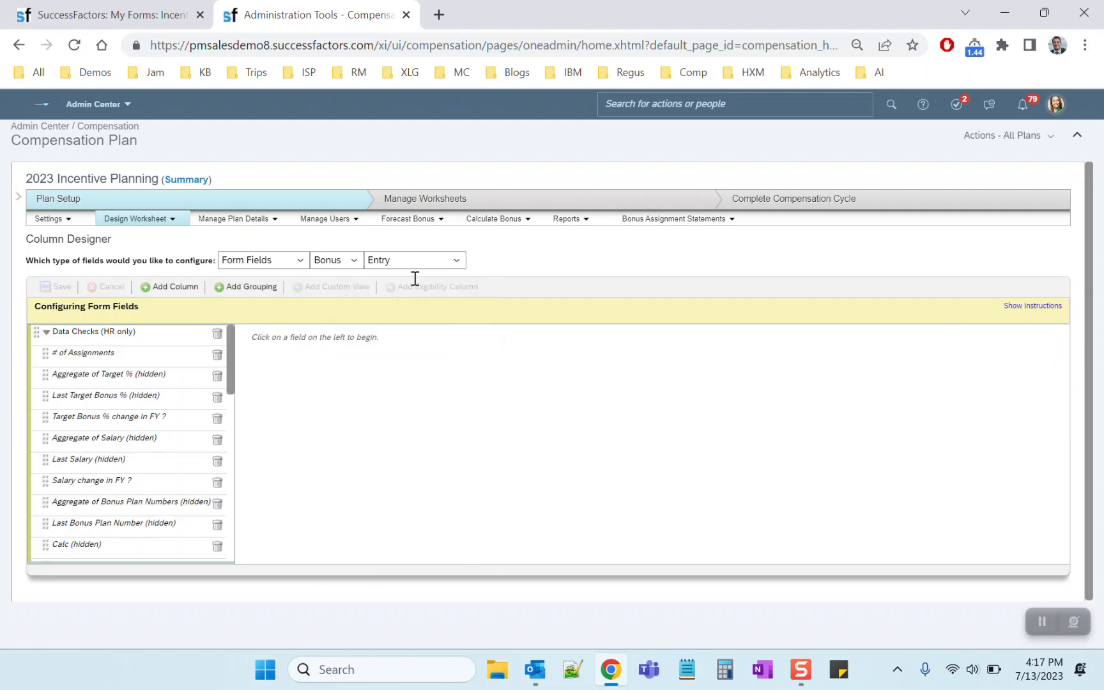
{"action": "left_click", "coordinate": [96, 353]}
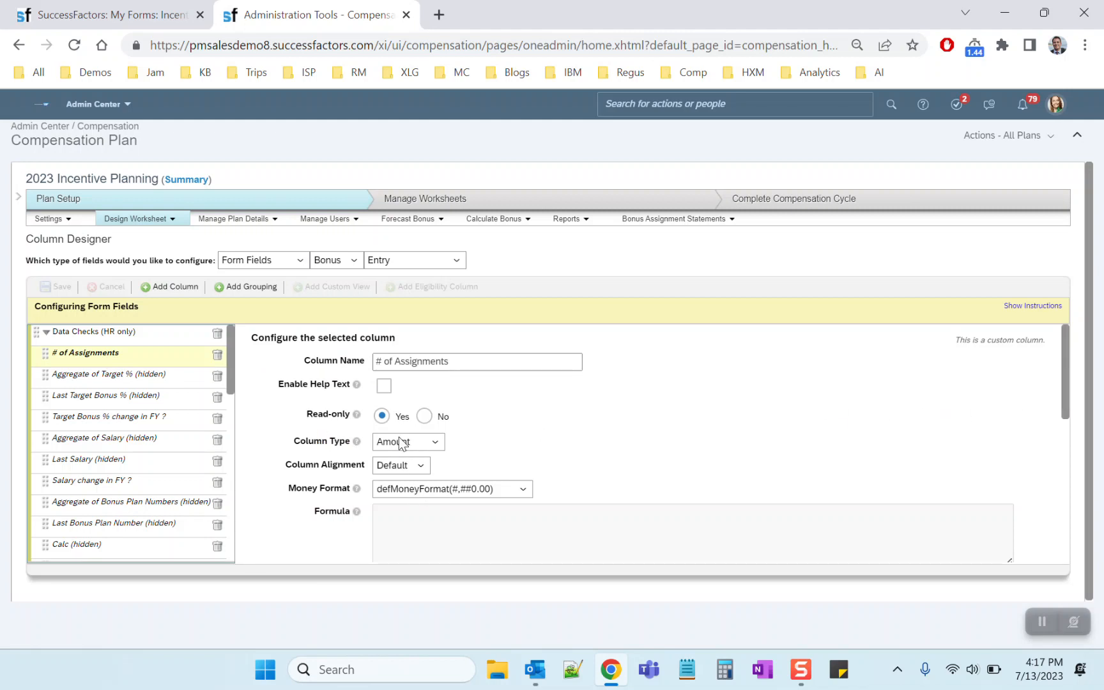
{"action": "left_click_drag", "start_coordinate": [290, 488], "coordinate": [502, 482]}
{"action": "left_click_drag", "start_coordinate": [1065, 400], "coordinate": [1067, 531]}
{"action": "left_click_drag", "start_coordinate": [287, 476], "coordinate": [347, 478]}
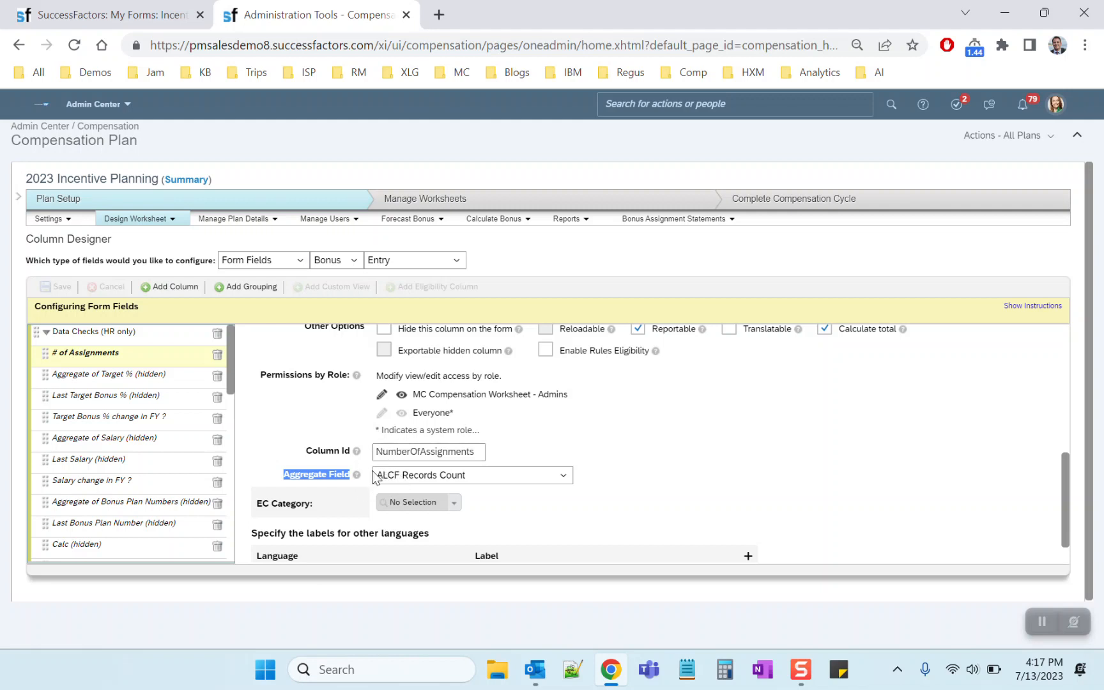
{"action": "left_click", "coordinate": [394, 262]}
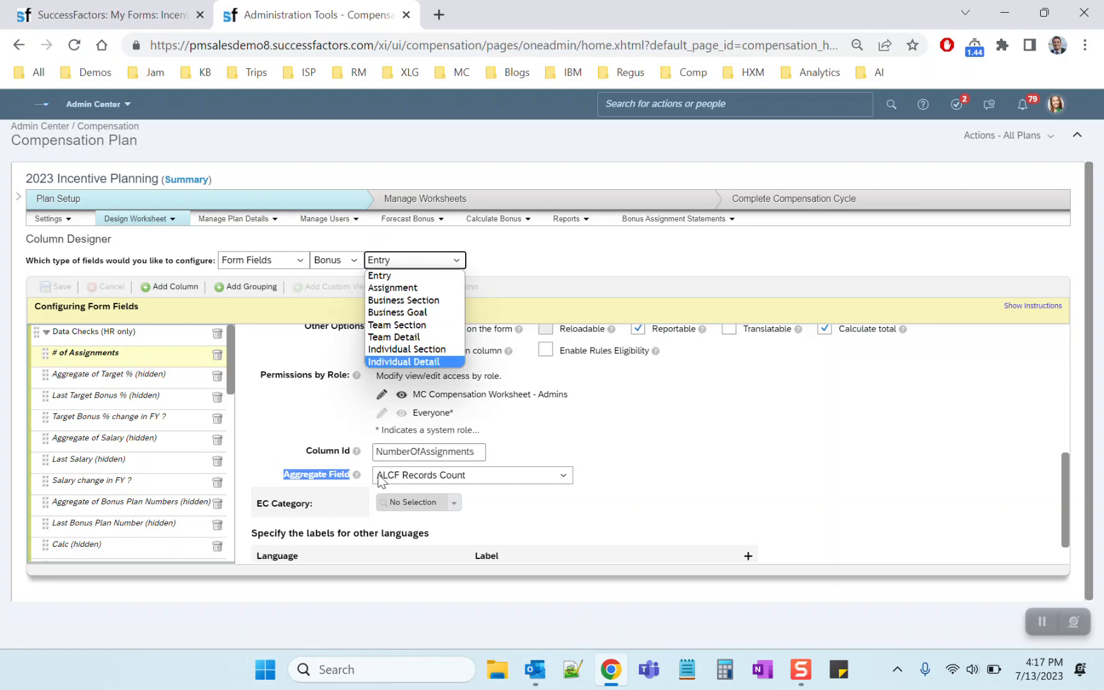
{"action": "left_click", "coordinate": [282, 429]}
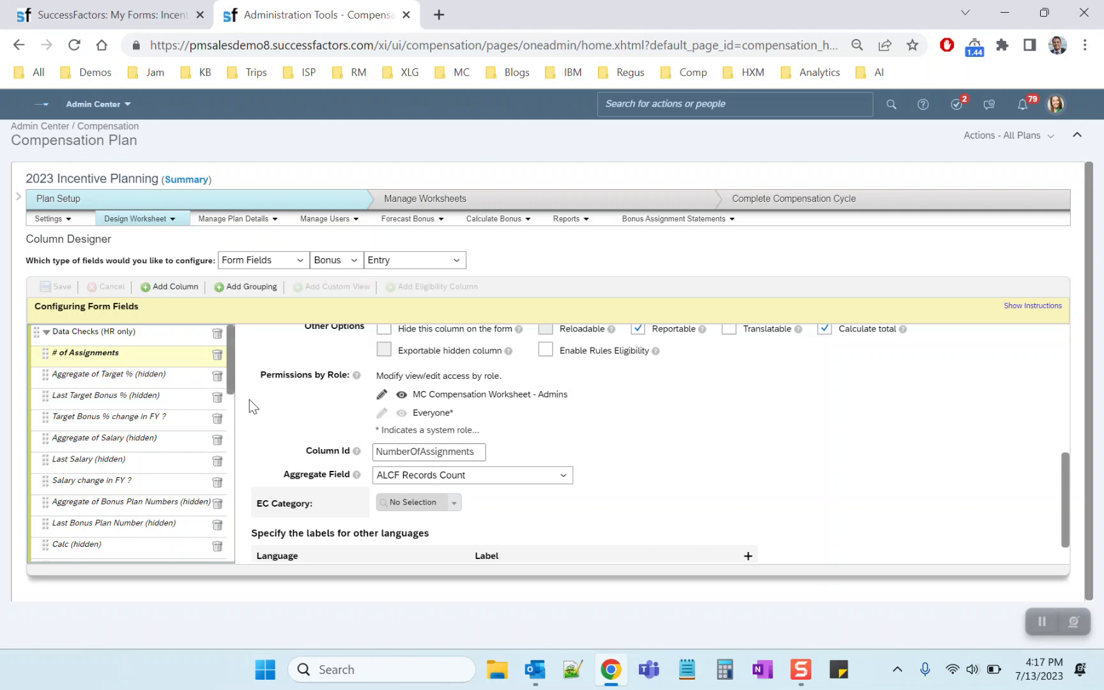
Check the Aggregate Field of Aggregate of Target % (hidden) and open the Assignment-level ALCF Target Bonus Pct (import from DM) column
{"action": "left_click", "coordinate": [130, 379]}
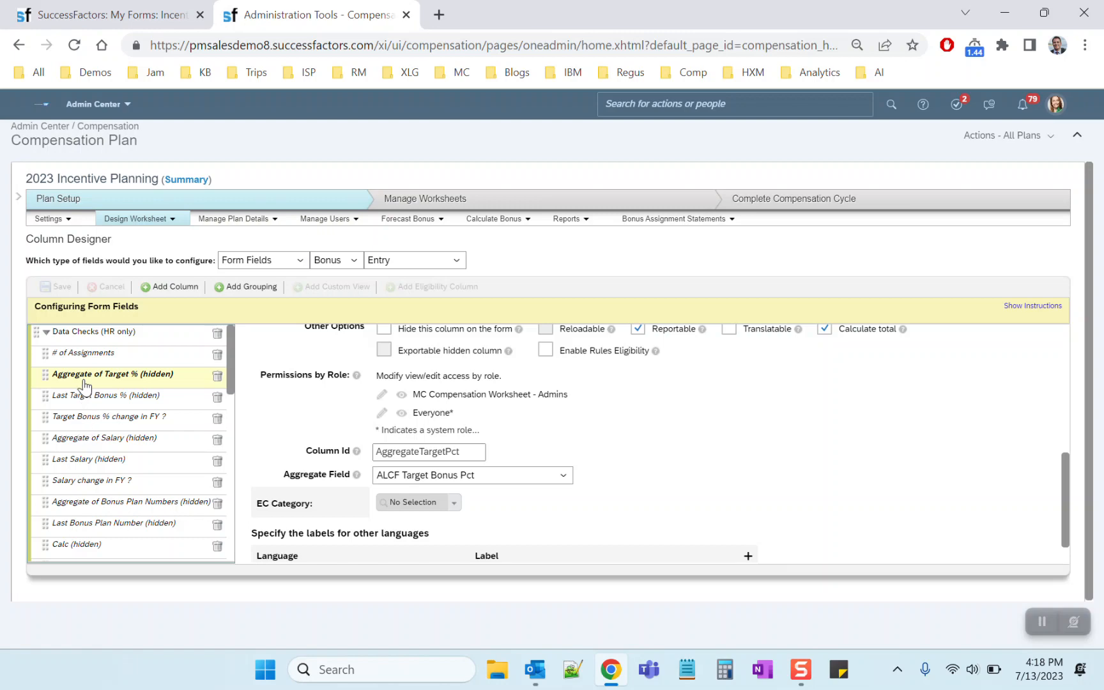
{"action": "left_click", "coordinate": [397, 261]}
{"action": "left_click", "coordinate": [396, 289]}
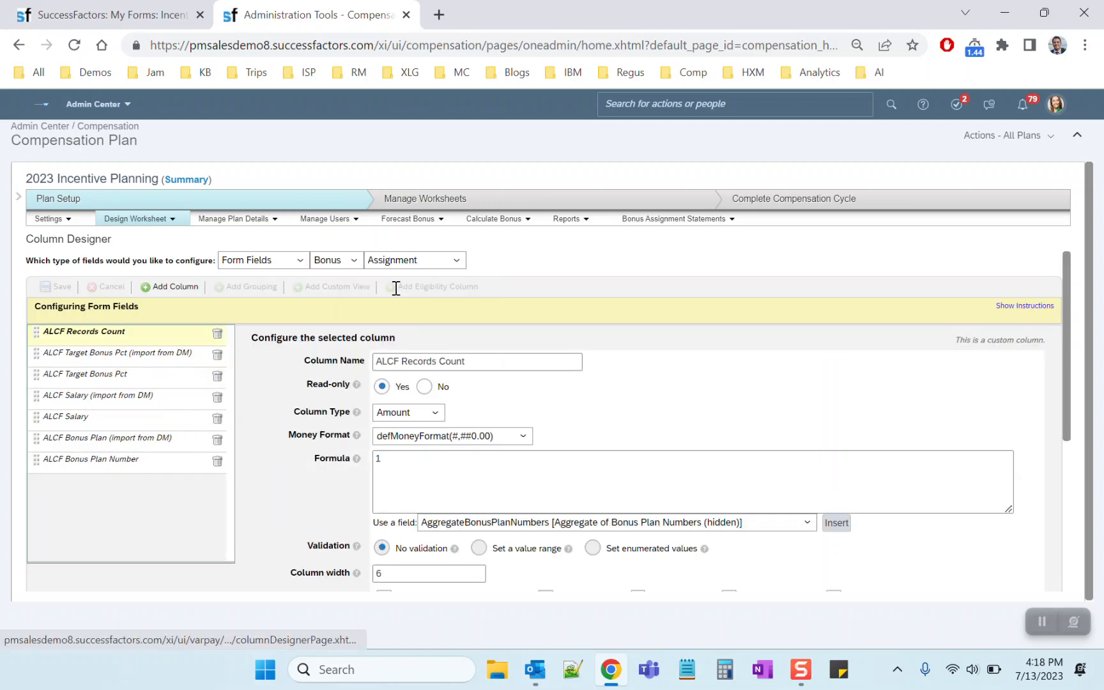
{"action": "left_click", "coordinate": [100, 356]}
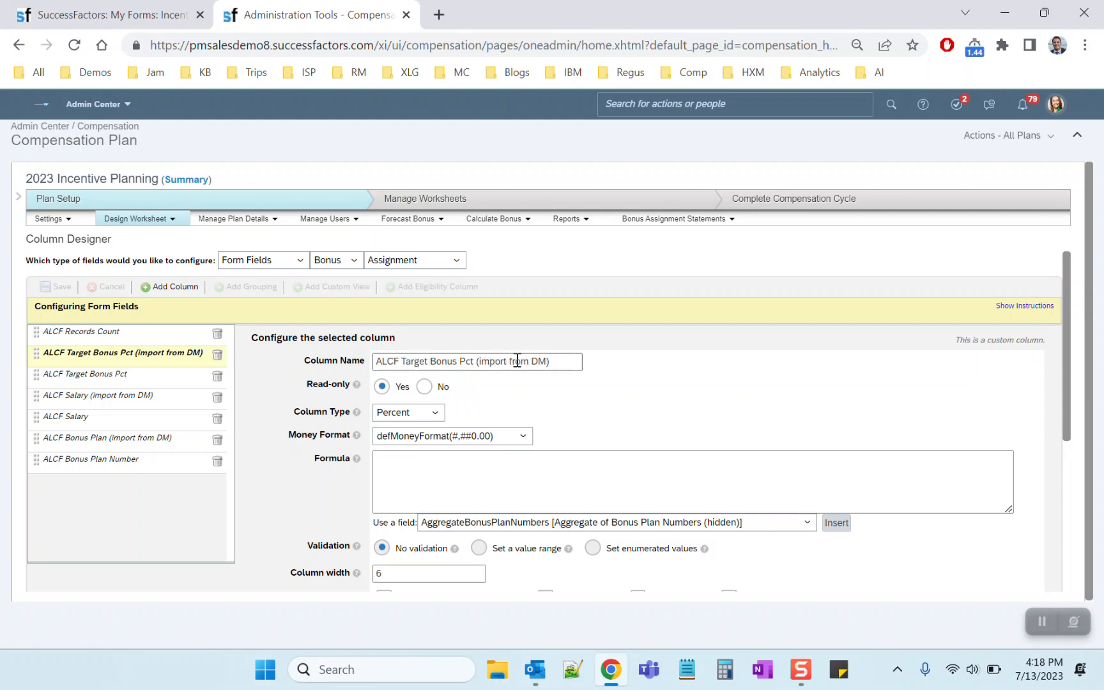
{"action": "left_click_drag", "start_coordinate": [401, 362], "coordinate": [478, 361]}
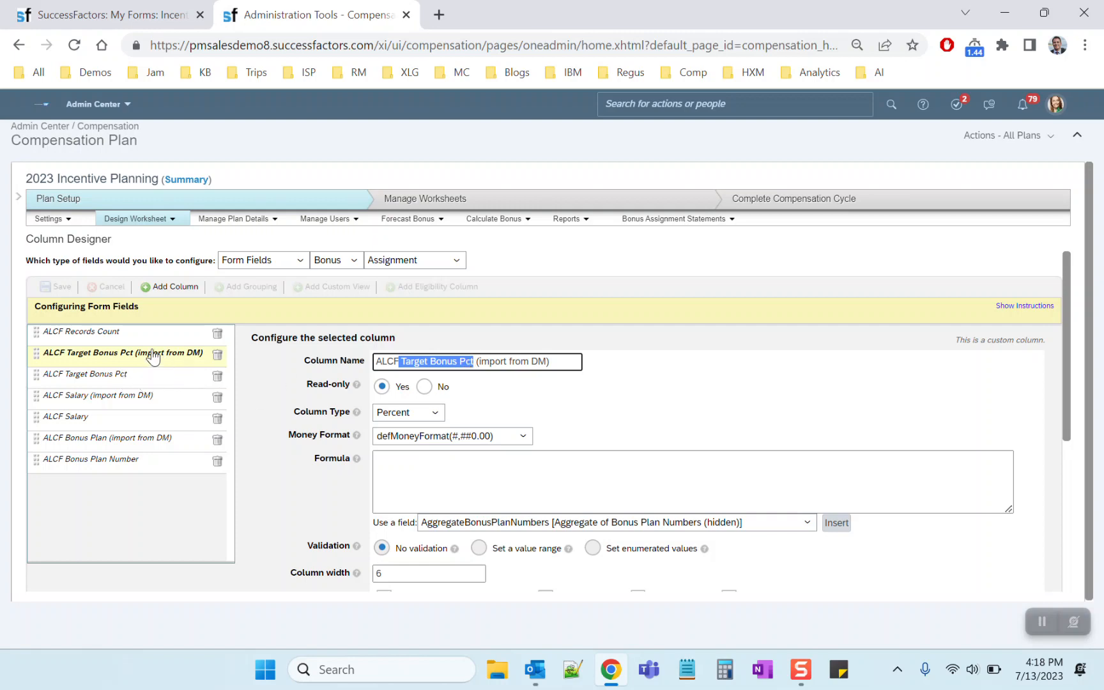
{"action": "triple_click", "coordinate": [506, 359]}
{"action": "left_click", "coordinate": [638, 358]}
Examine the formula, options and Column Id of the ALCF Target Bonus Pct (import from DM) column
{"action": "scroll", "coordinate": [625, 408], "scroll_direction": "down", "scroll_amount": 1}
{"action": "scroll", "coordinate": [490, 405], "scroll_direction": "down", "scroll_amount": 4}
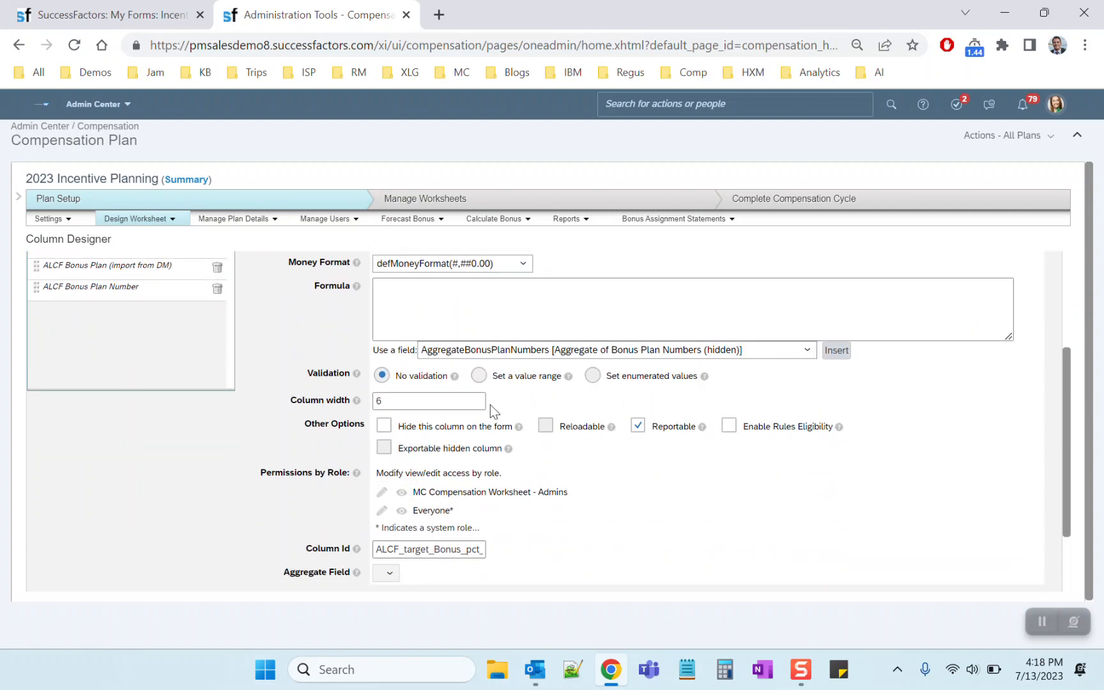
{"action": "scroll", "coordinate": [386, 313], "scroll_direction": "up", "scroll_amount": 3}
{"action": "scroll", "coordinate": [344, 413], "scroll_direction": "down", "scroll_amount": 3}
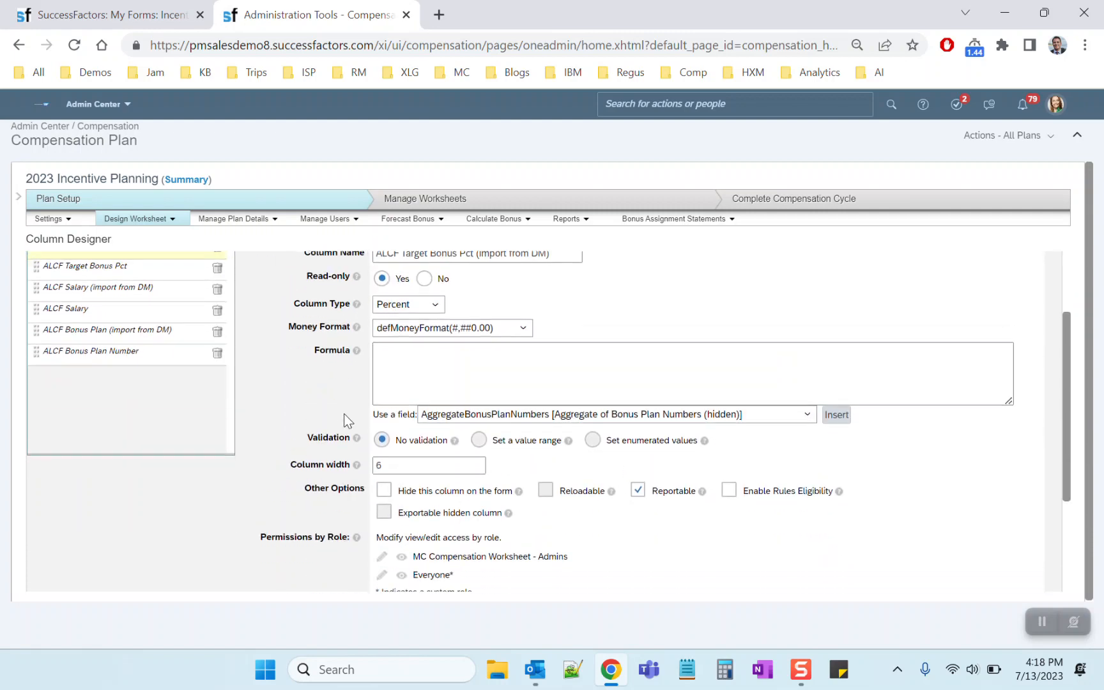
{"action": "scroll", "coordinate": [287, 368], "scroll_direction": "up", "scroll_amount": 4}
{"action": "scroll", "coordinate": [287, 368], "scroll_direction": "up", "scroll_amount": 1}
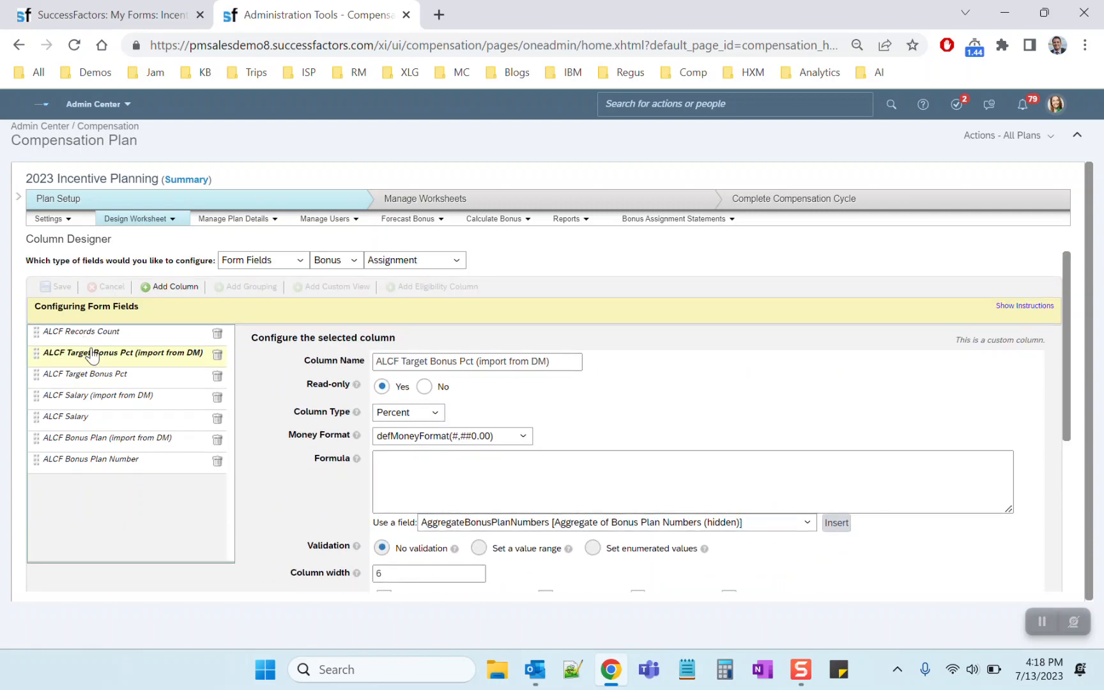
{"action": "left_click", "coordinate": [58, 221]}
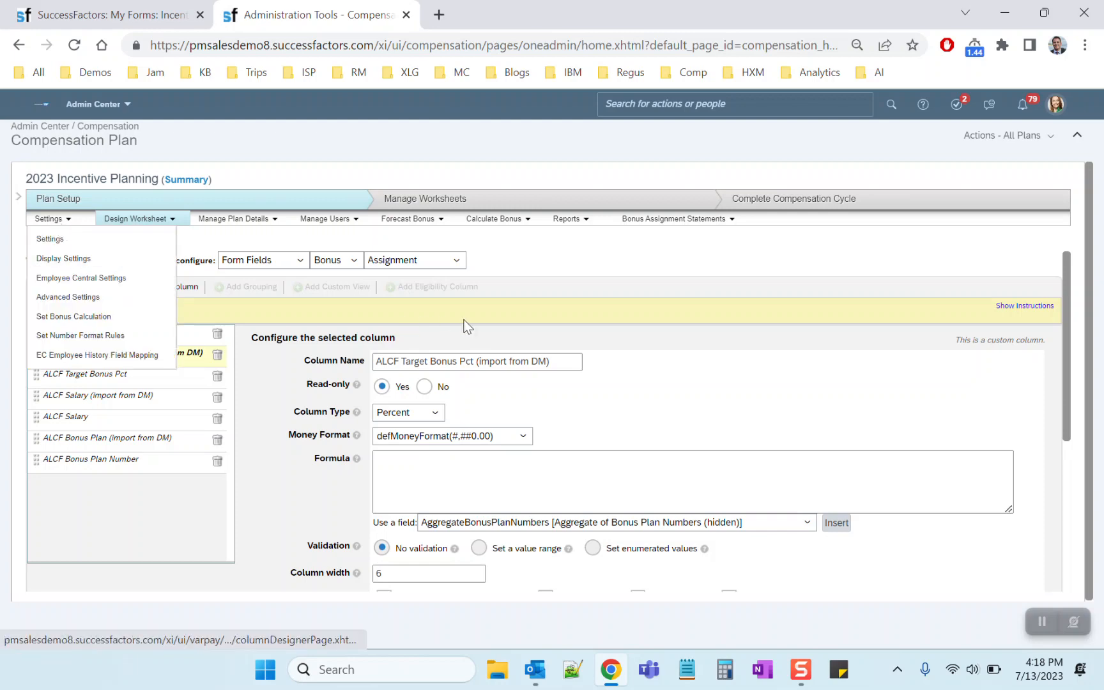
{"action": "left_click", "coordinate": [573, 269]}
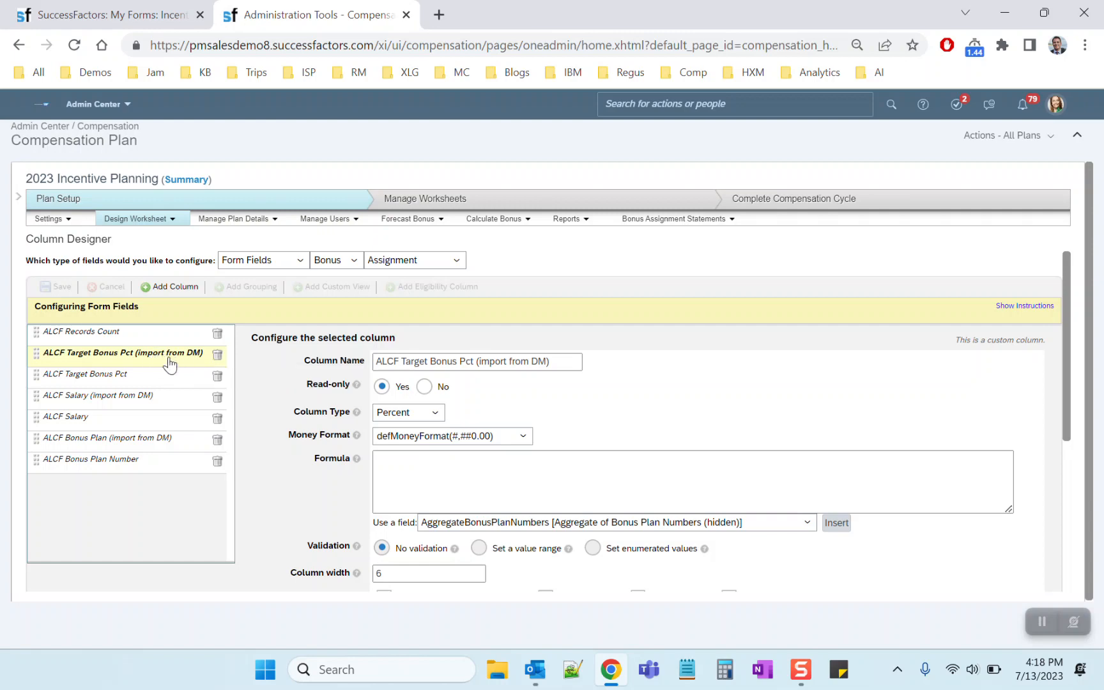
Open the bookmarked Variable Pay blog post on 3 key configuration setups in a new browser tab and find section #3 on assignment level custom fields
{"action": "left_click", "coordinate": [438, 14]}
{"action": "left_click", "coordinate": [506, 71]}
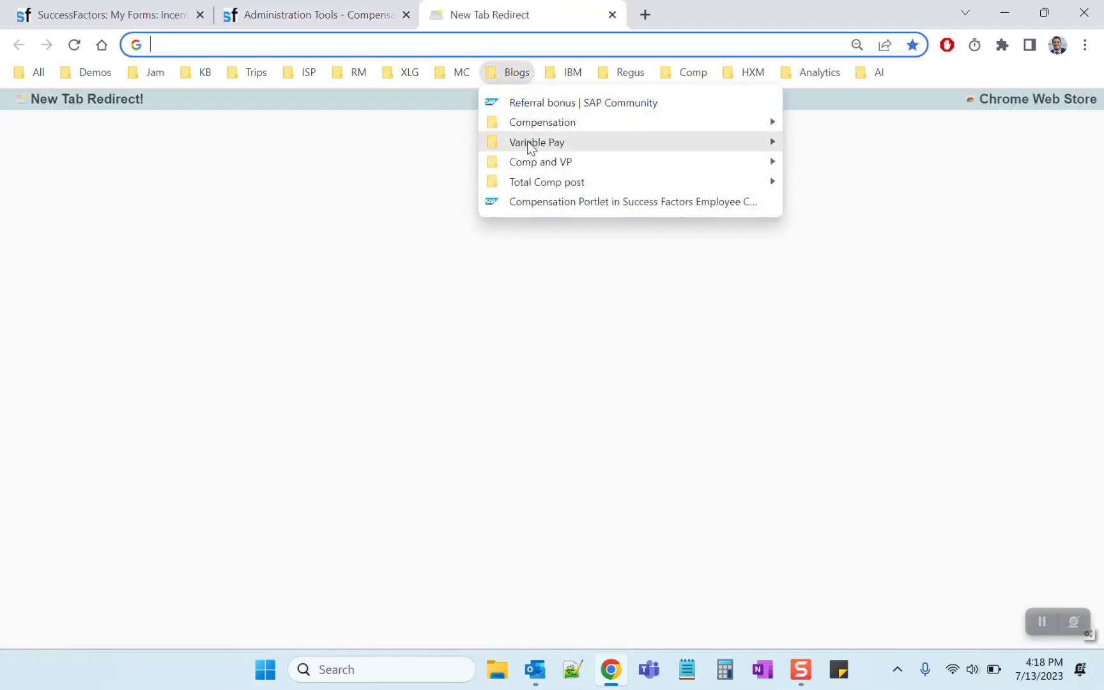
{"action": "mouse_move", "coordinate": [661, 146]}
{"action": "left_click", "coordinate": [827, 195]}
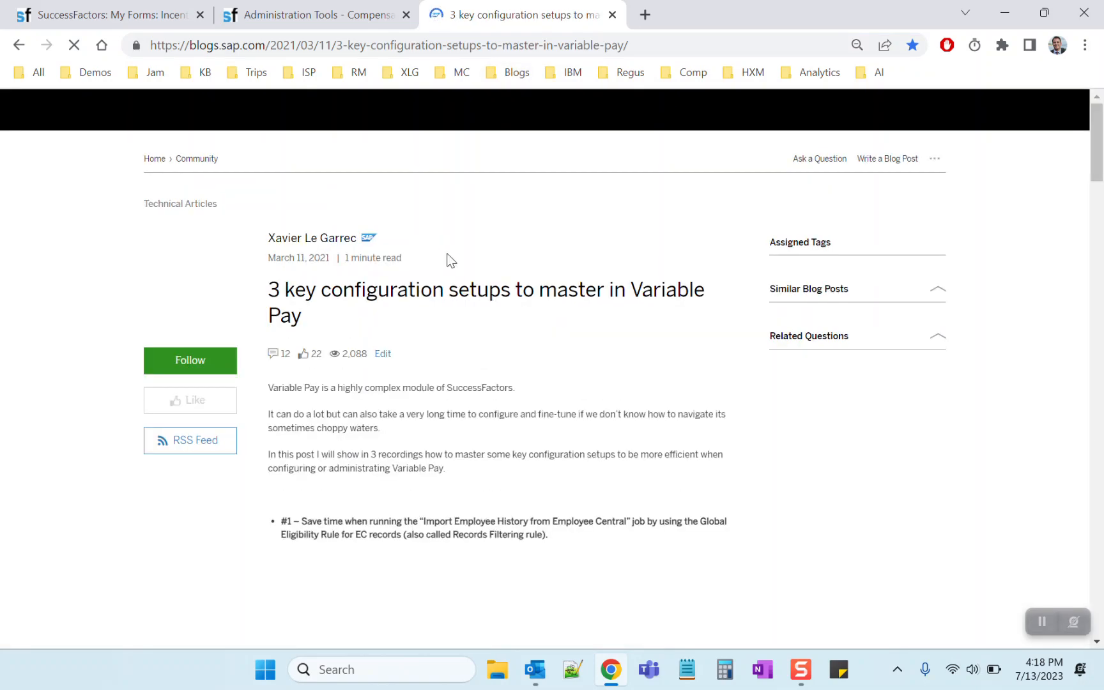
{"action": "scroll", "coordinate": [498, 391], "scroll_direction": "down", "scroll_amount": 15}
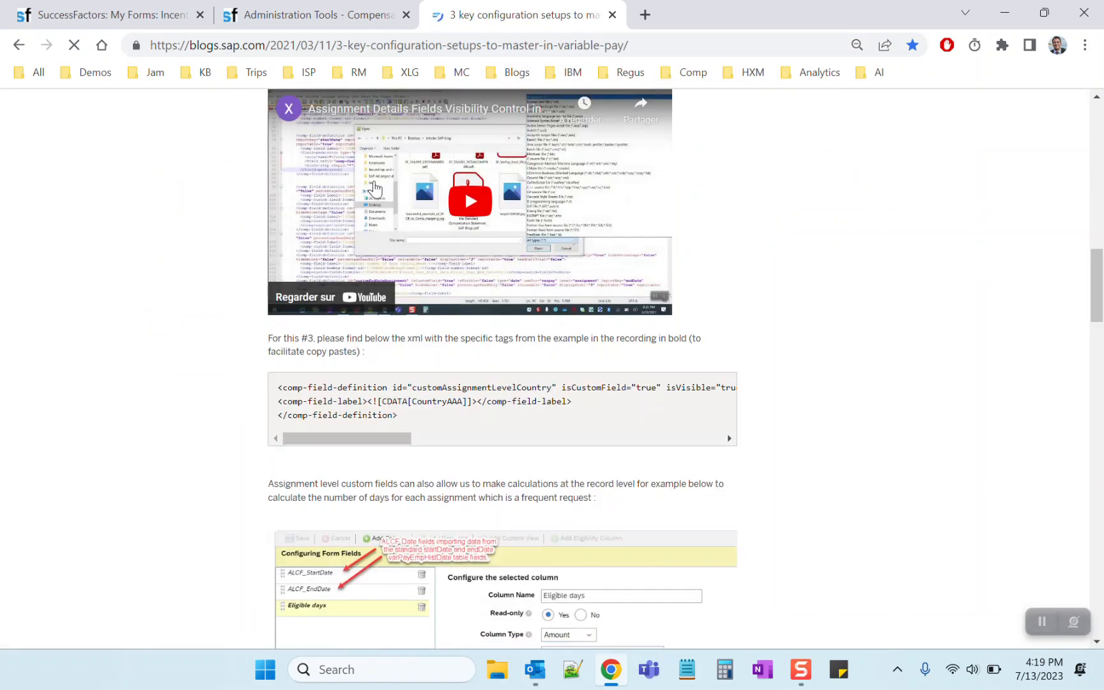
{"action": "scroll", "coordinate": [339, 187], "scroll_direction": "up", "scroll_amount": 2}
{"action": "triple_click", "coordinate": [308, 153]}
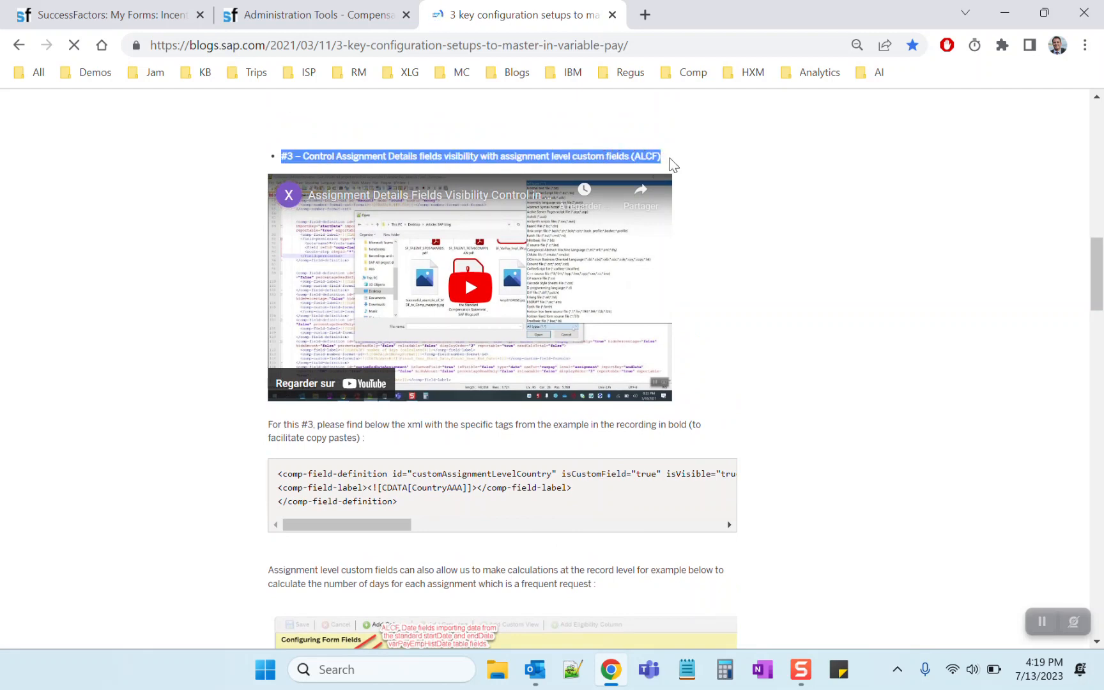
Examine the importKey="country" and importSrc="DM" attributes in the sample XML of section #3
{"action": "left_click_drag", "start_coordinate": [402, 525], "coordinate": [557, 528]}
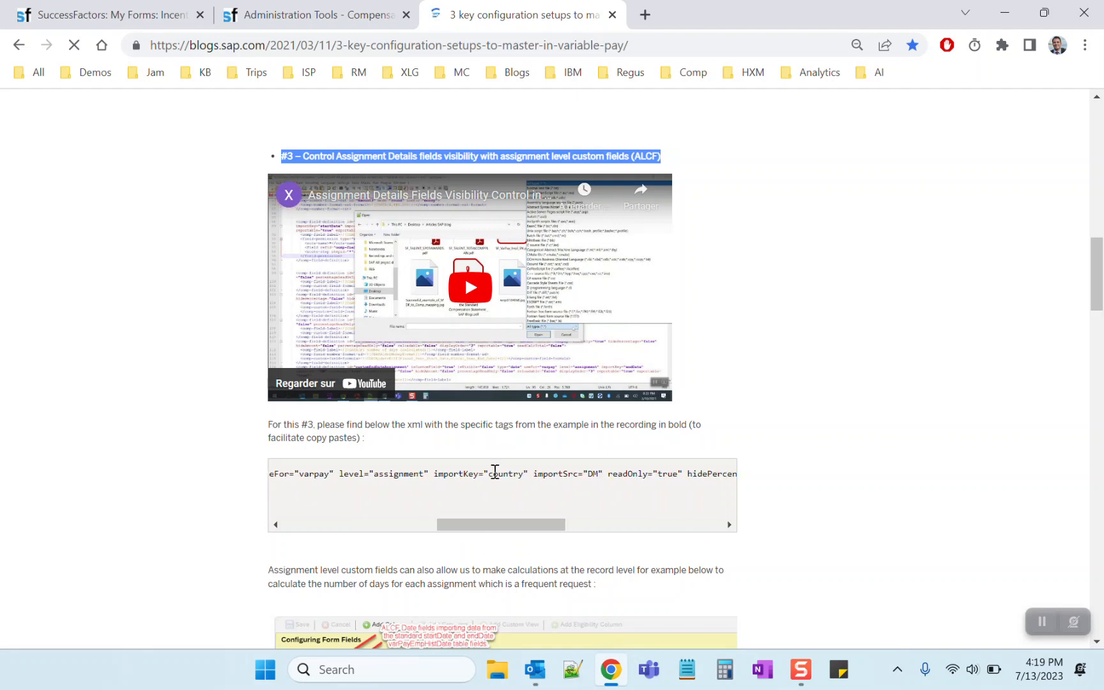
{"action": "left_click_drag", "start_coordinate": [434, 471], "coordinate": [602, 472]}
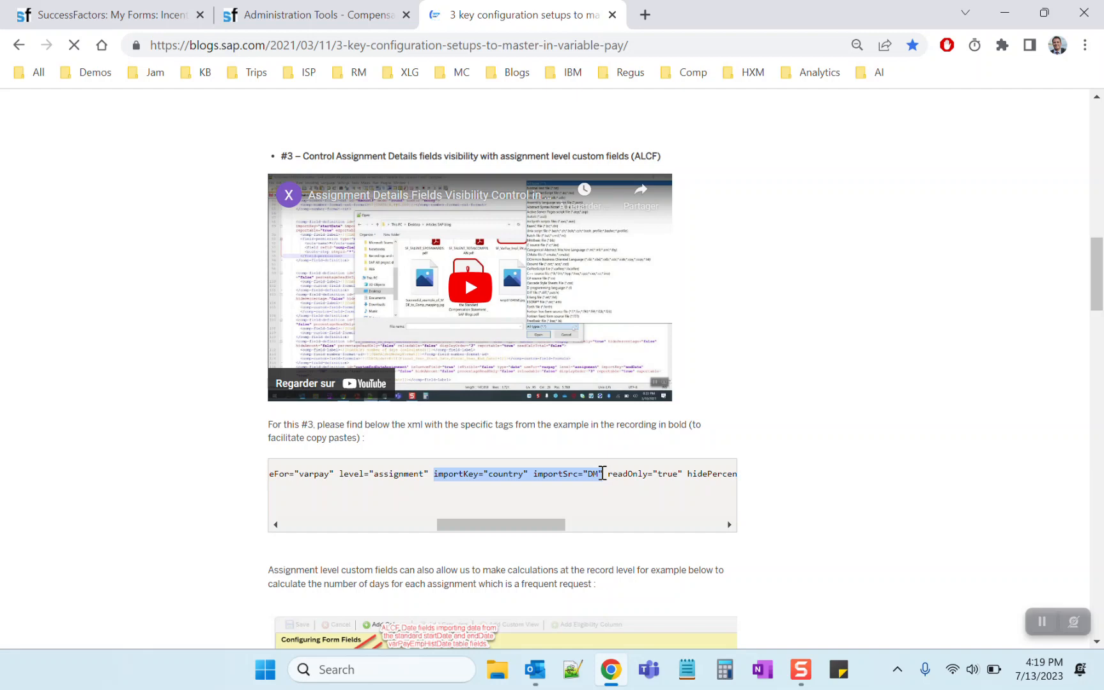
{"action": "left_click", "coordinate": [435, 474]}
{"action": "left_click_drag", "start_coordinate": [435, 474], "coordinate": [602, 473]}
{"action": "left_click", "coordinate": [441, 473]}
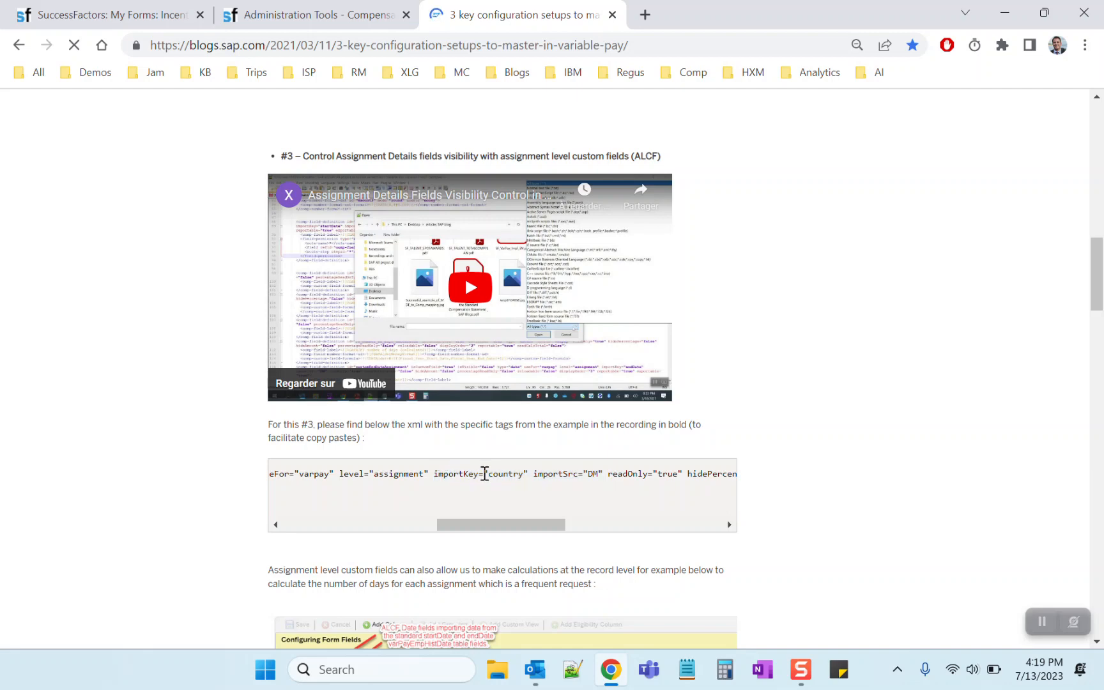
{"action": "left_click_drag", "start_coordinate": [488, 474], "coordinate": [599, 474]}
{"action": "left_click", "coordinate": [771, 383]}
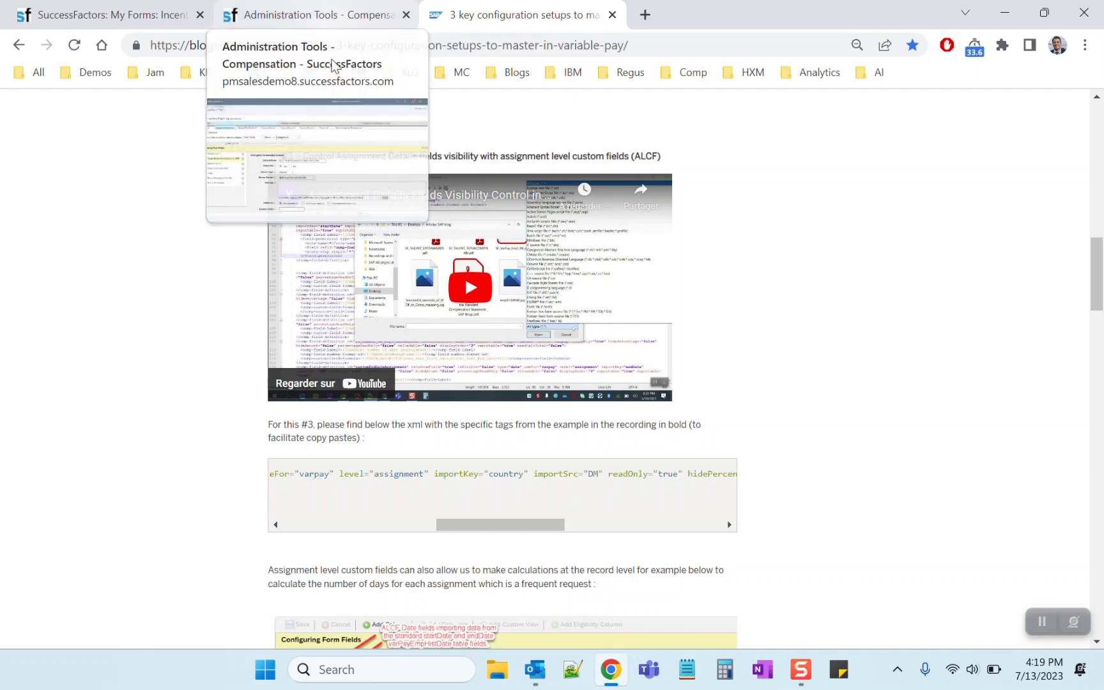
Return to the Column Designer and examine the name of the ALCF Target Bonus Pct (import from DM) column and the formula of ALCF Target Bonus Pct
{"action": "left_click", "coordinate": [317, 15]}
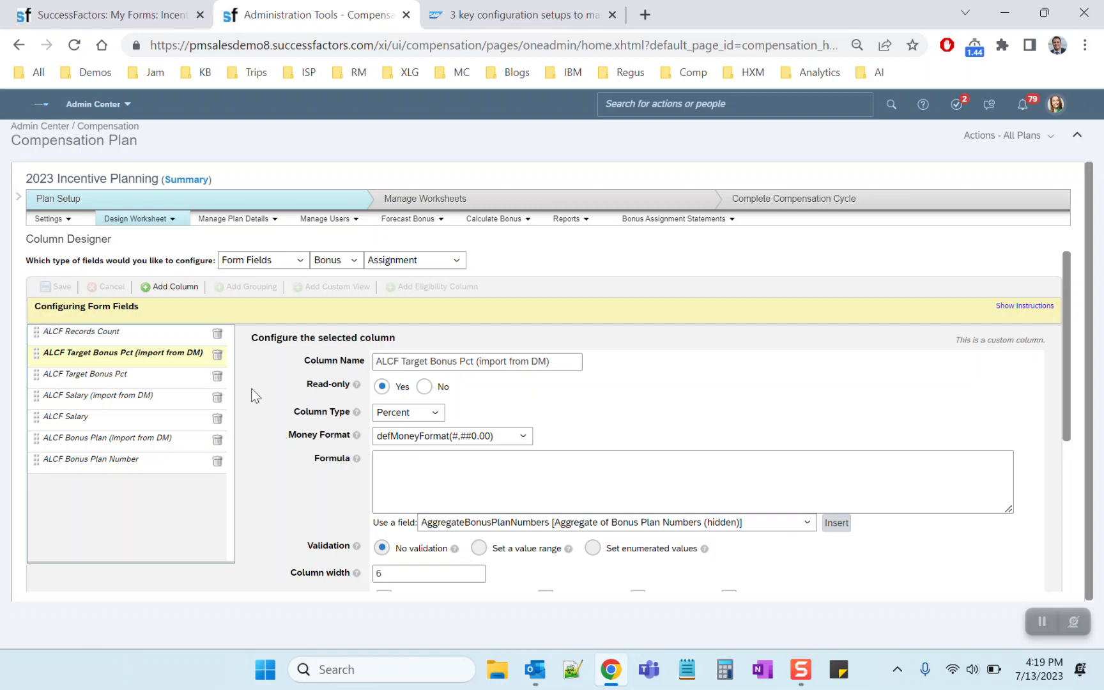
{"action": "triple_click", "coordinate": [447, 362]}
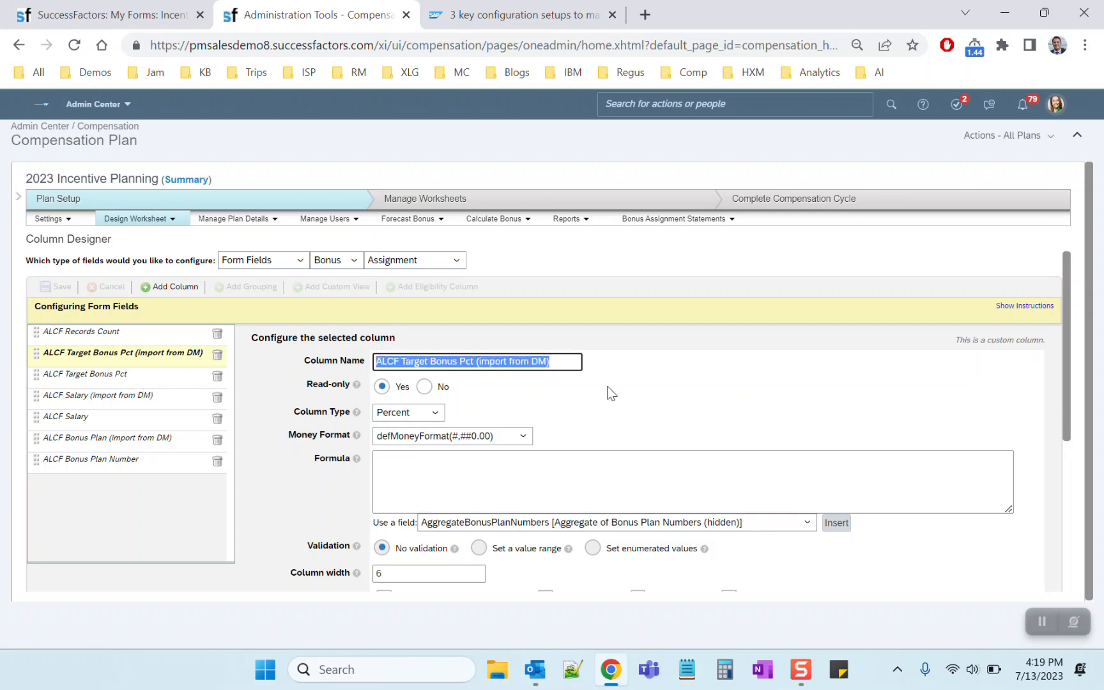
{"action": "left_click", "coordinate": [127, 375]}
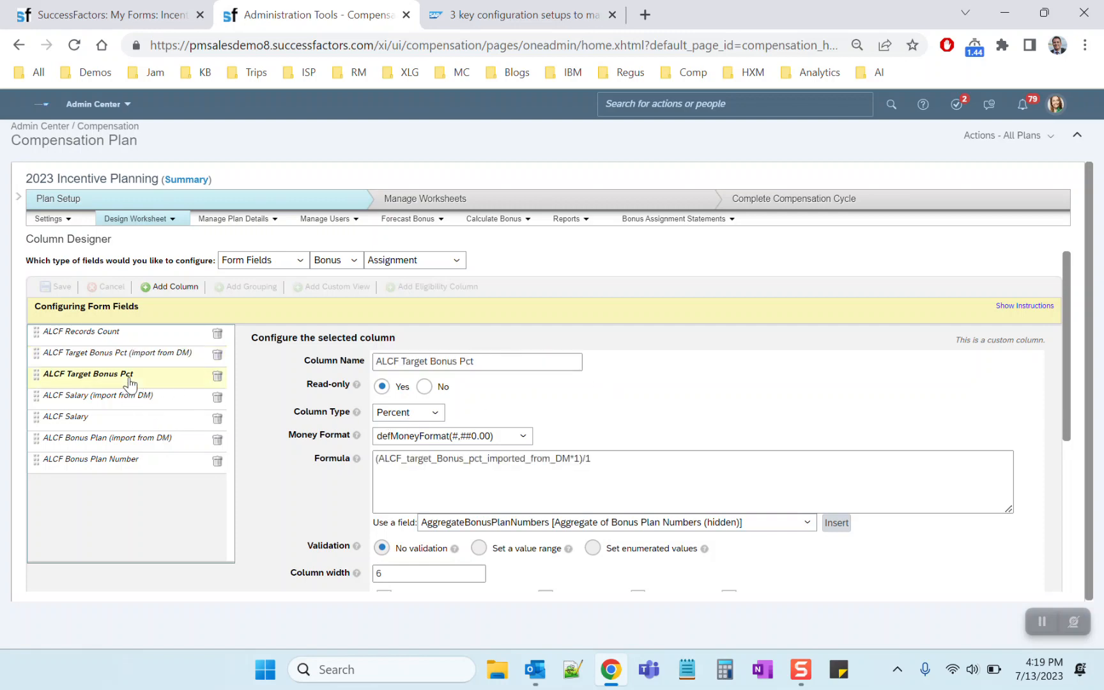
{"action": "triple_click", "coordinate": [414, 460]}
{"action": "left_click", "coordinate": [733, 422]}
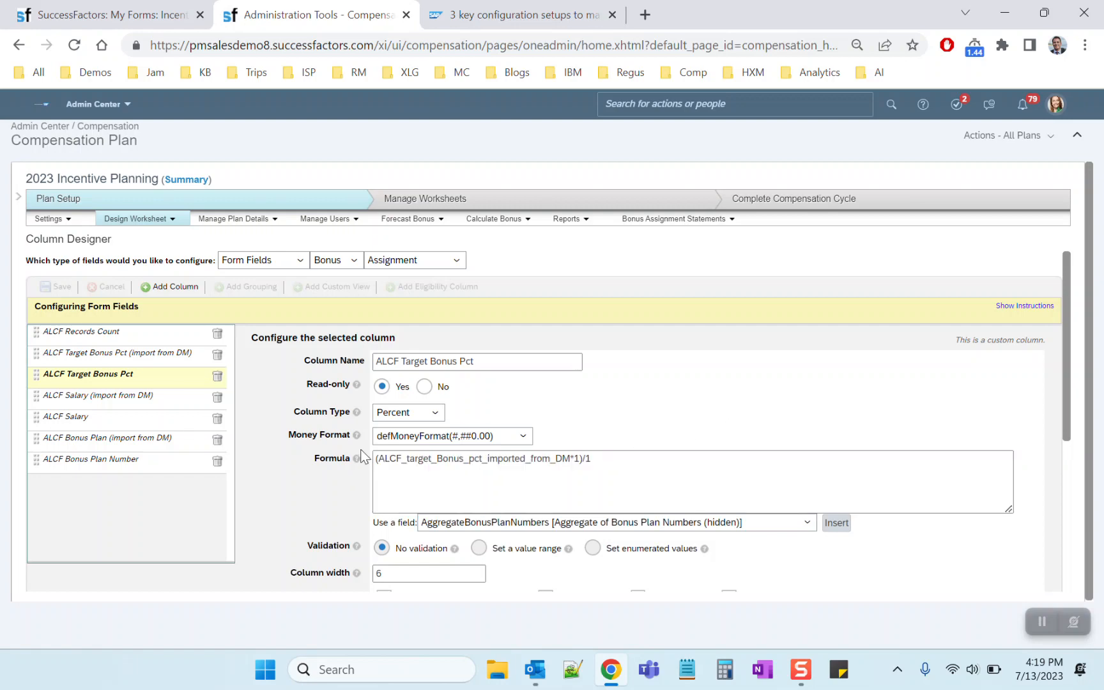
Examine the imported-field reference and the *1)/1 part of the ALCF Target Bonus Pct formula, and view the available field levels
{"action": "left_click", "coordinate": [147, 358]}
{"action": "left_click", "coordinate": [147, 376]}
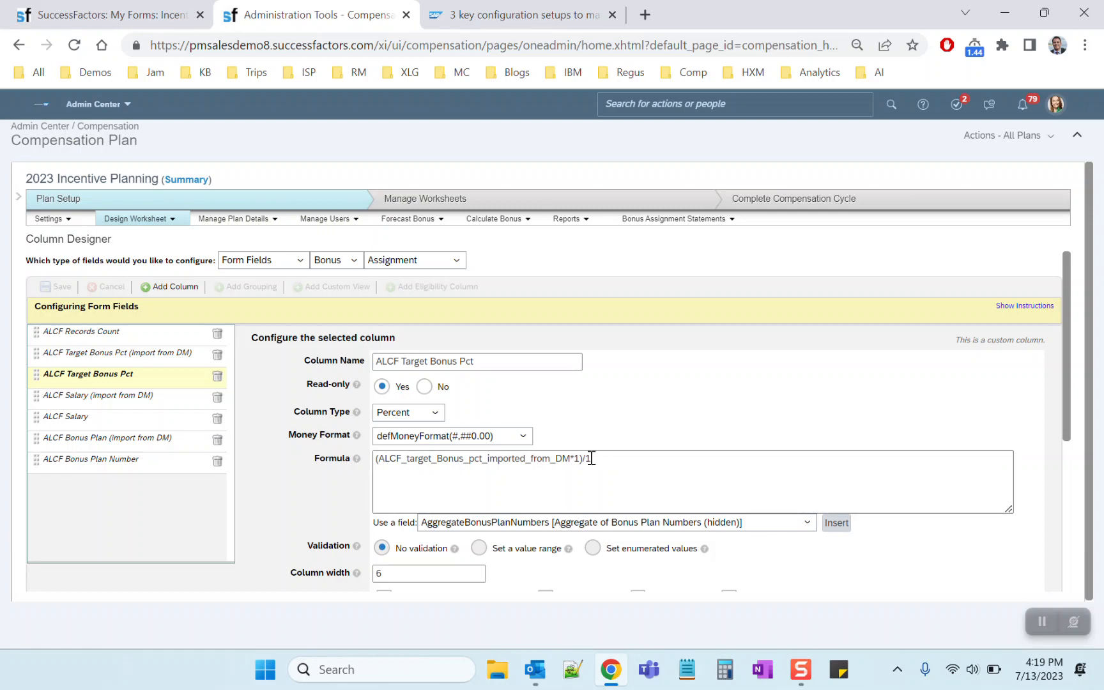
{"action": "left_click_drag", "start_coordinate": [569, 459], "coordinate": [594, 460]}
{"action": "left_click", "coordinate": [575, 422]}
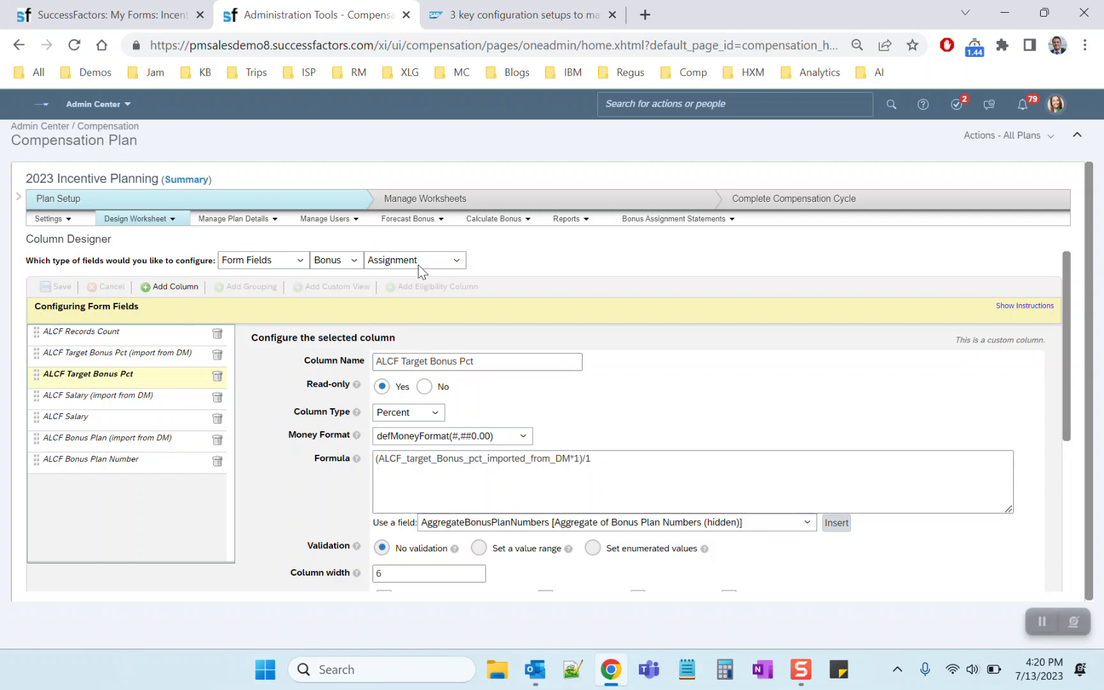
{"action": "left_click_drag", "start_coordinate": [382, 458], "coordinate": [573, 458]}
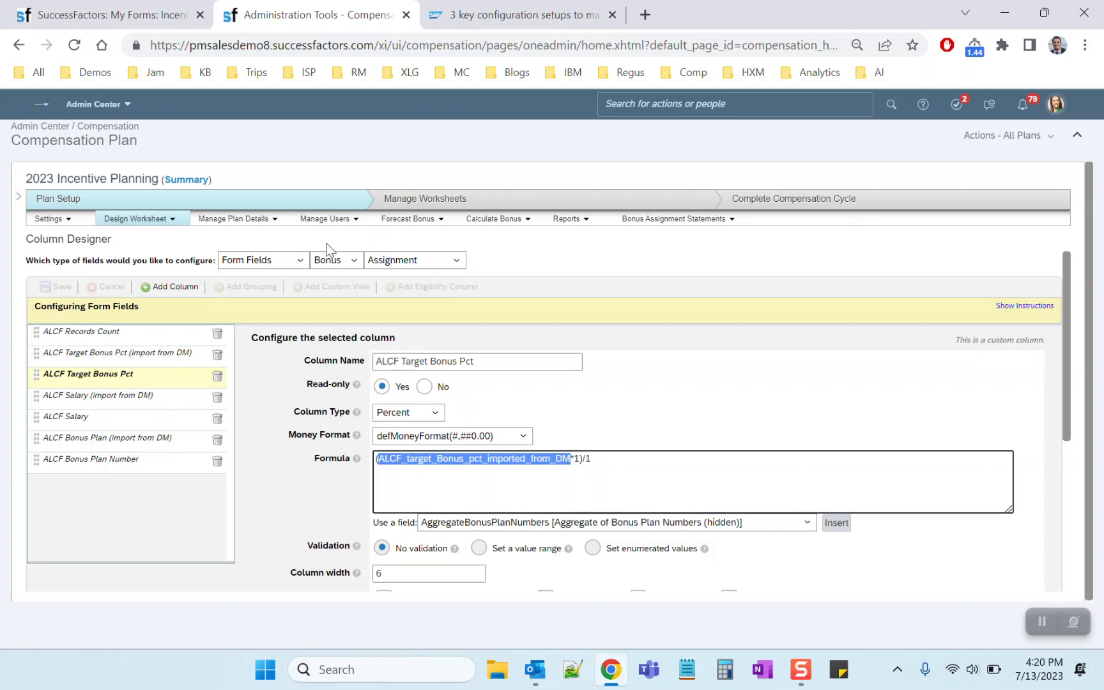
{"action": "left_click", "coordinate": [400, 261]}
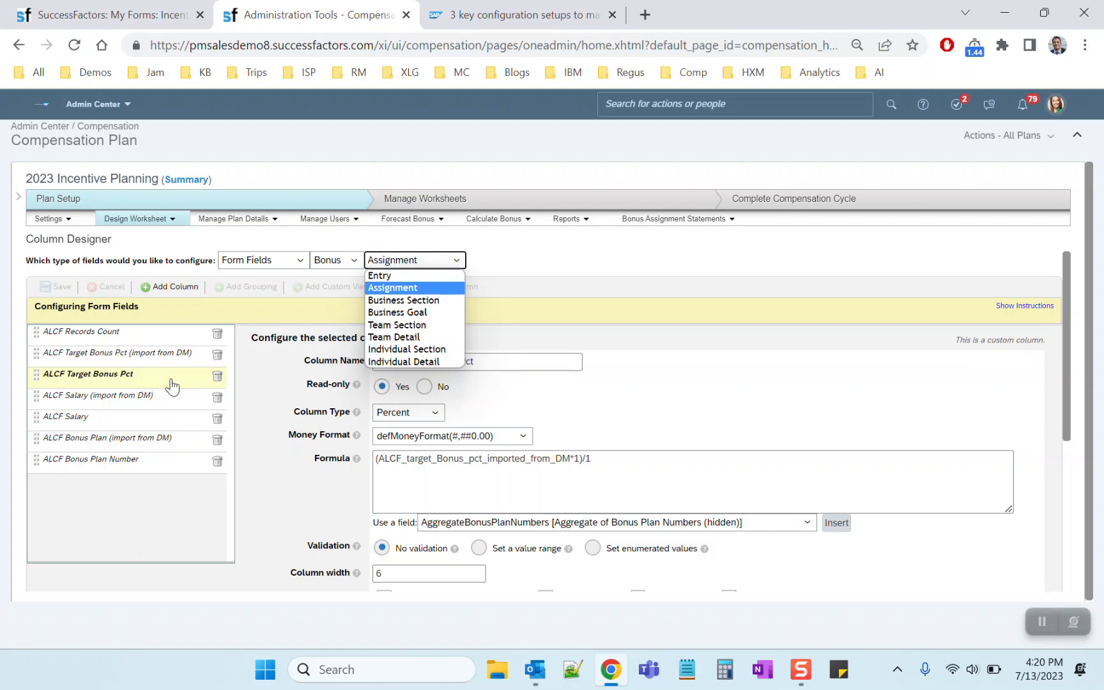
Compare the settings of the ALCF Target Bonus Pct (import from DM) and ALCF Target Bonus Pct columns
{"action": "left_click", "coordinate": [127, 383]}
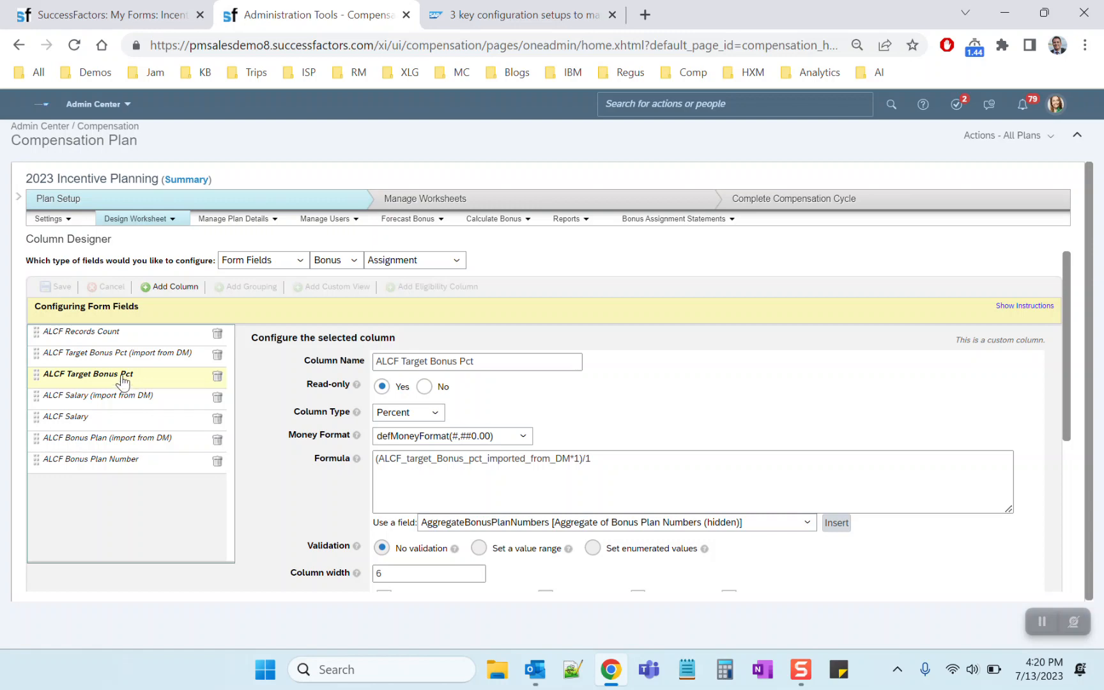
{"action": "left_click", "coordinate": [122, 358]}
{"action": "left_click", "coordinate": [124, 378]}
{"action": "left_click", "coordinate": [123, 356]}
{"action": "left_click", "coordinate": [124, 377]}
{"action": "left_click", "coordinate": [124, 359]}
{"action": "left_click", "coordinate": [126, 377]}
{"action": "left_click", "coordinate": [122, 360]}
{"action": "left_click", "coordinate": [123, 373]}
Show the Entry-level fields and examine the Aggregate Field choices of the Aggregate of Target % (hidden) column
{"action": "left_click", "coordinate": [398, 259]}
{"action": "left_click", "coordinate": [386, 274]}
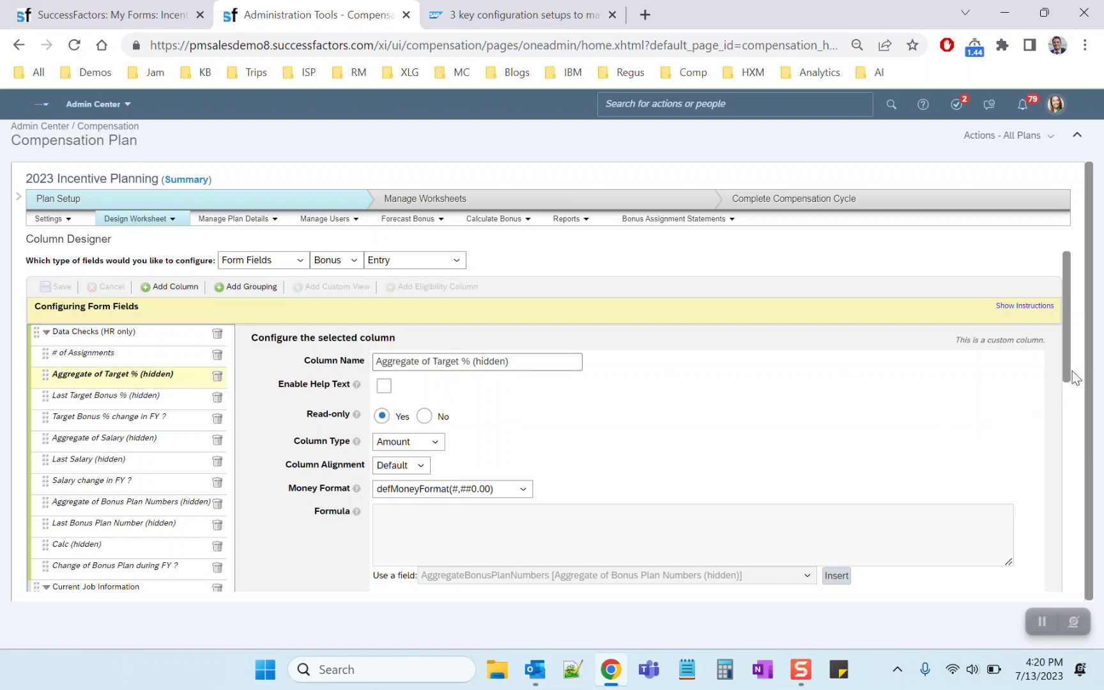
{"action": "left_click_drag", "start_coordinate": [1064, 376], "coordinate": [1078, 531]}
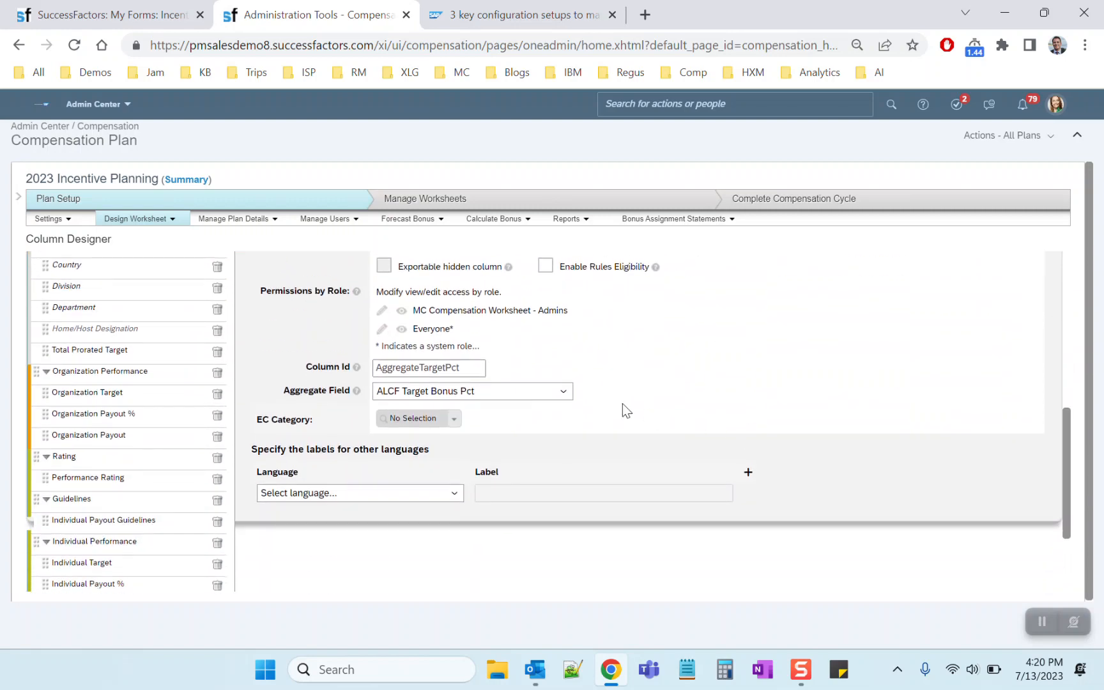
{"action": "left_click", "coordinate": [535, 398]}
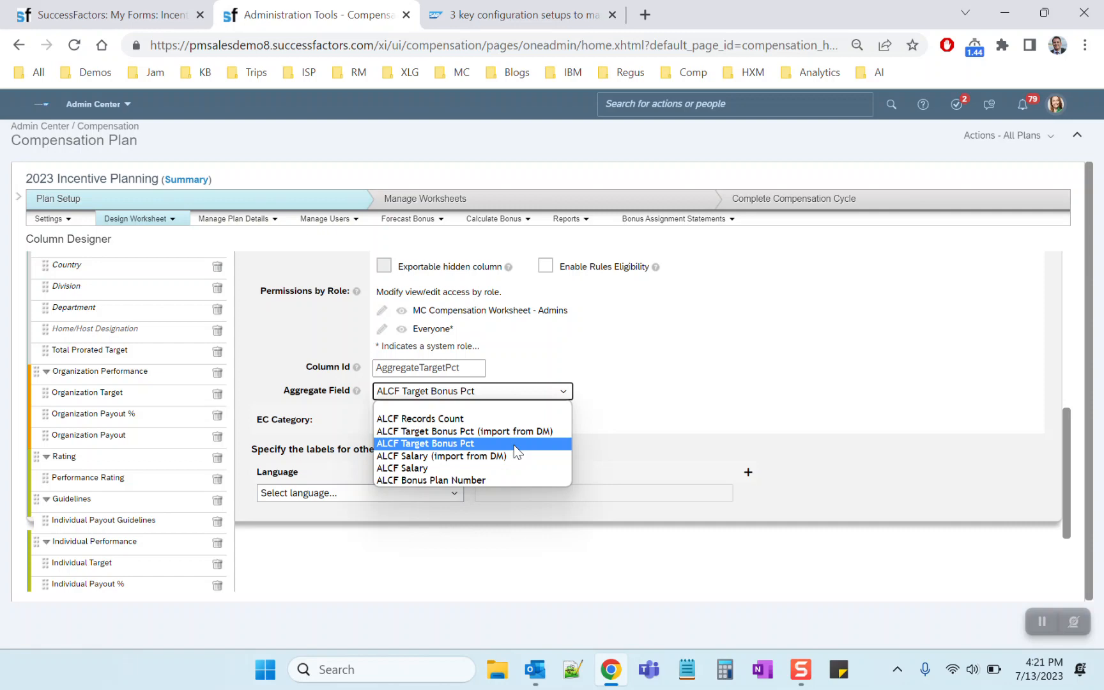
{"action": "left_click", "coordinate": [577, 376]}
{"action": "scroll", "coordinate": [616, 396], "scroll_direction": "up", "scroll_amount": 1}
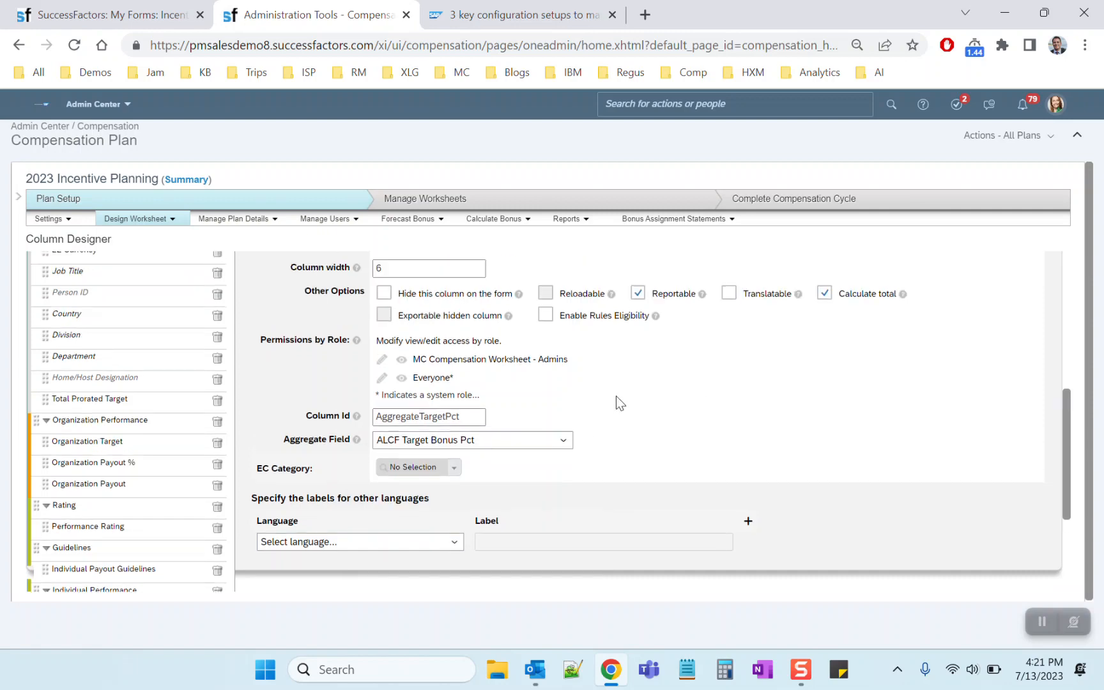
{"action": "scroll", "coordinate": [616, 396], "scroll_direction": "up", "scroll_amount": 6}
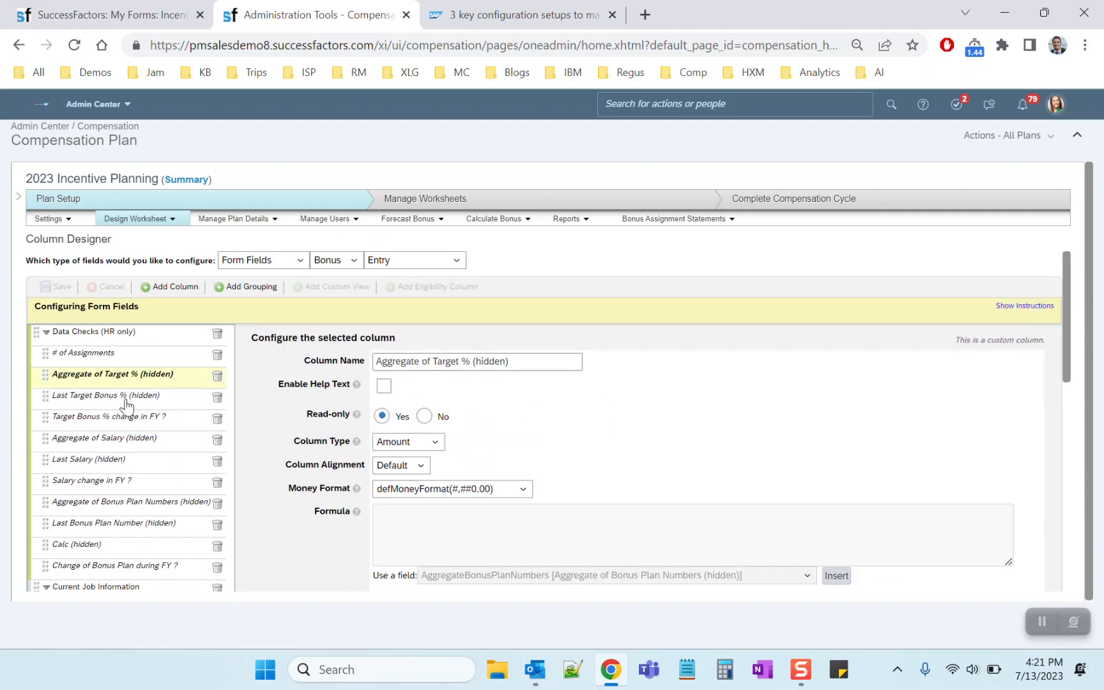
Examine the formula of the Last Target Bonus % (hidden) column and compare it with the Aggregate of Target % (hidden) column
{"action": "left_click", "coordinate": [126, 400]}
{"action": "double_click", "coordinate": [411, 510]}
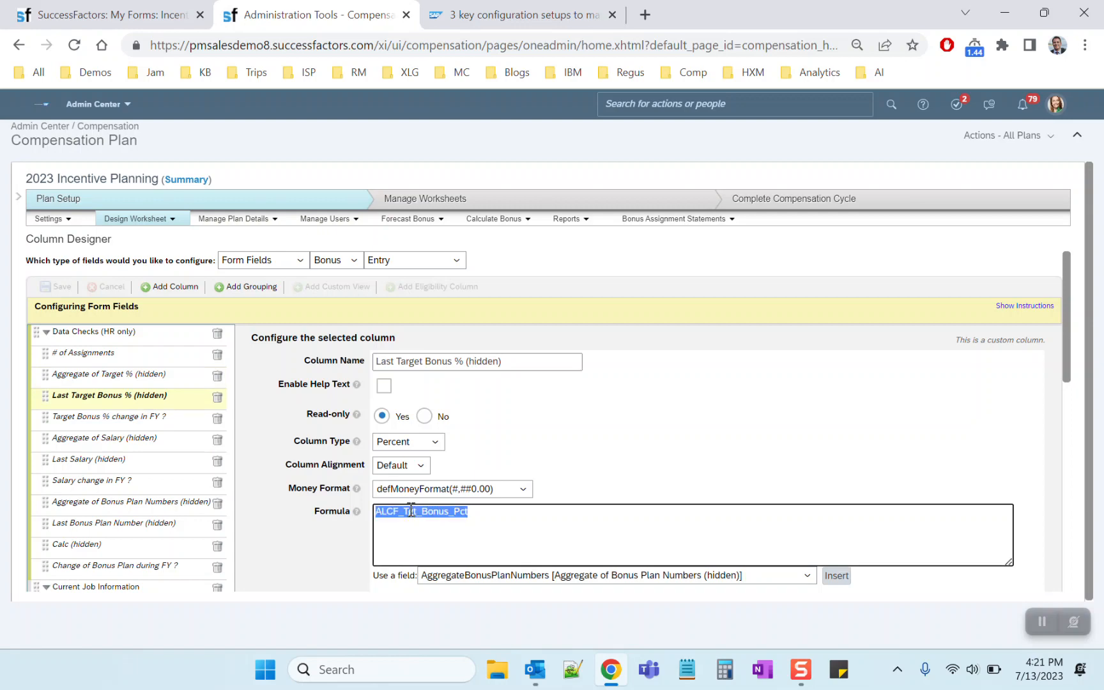
{"action": "left_click", "coordinate": [592, 439]}
{"action": "double_click", "coordinate": [465, 513]}
{"action": "left_click", "coordinate": [628, 447]}
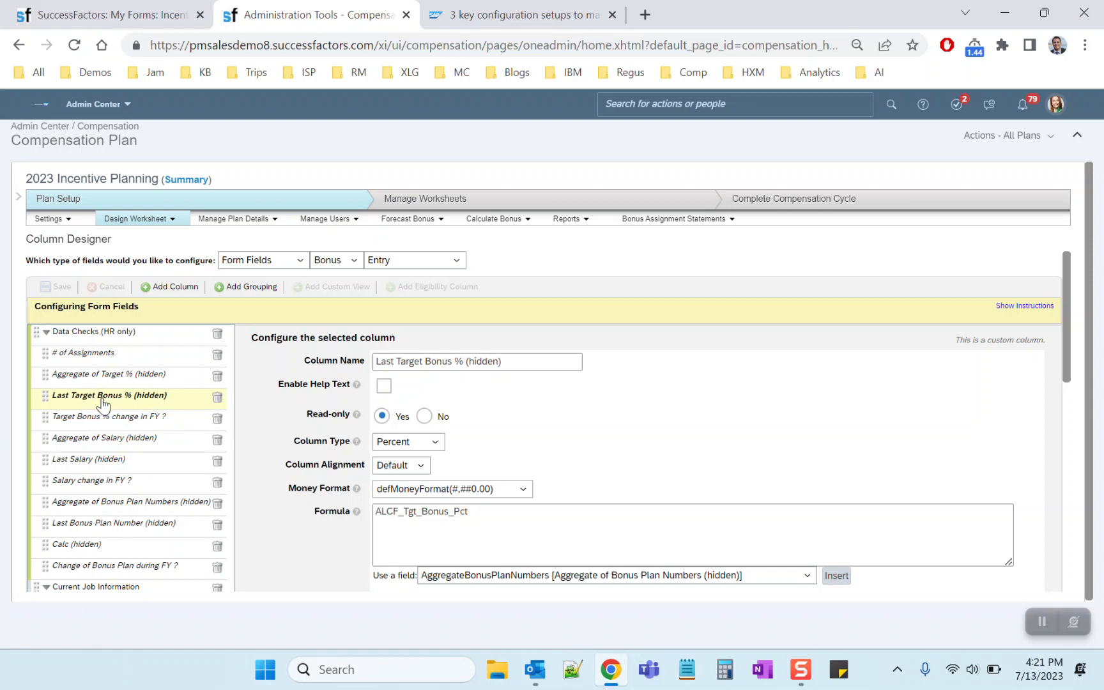
{"action": "double_click", "coordinate": [403, 511]}
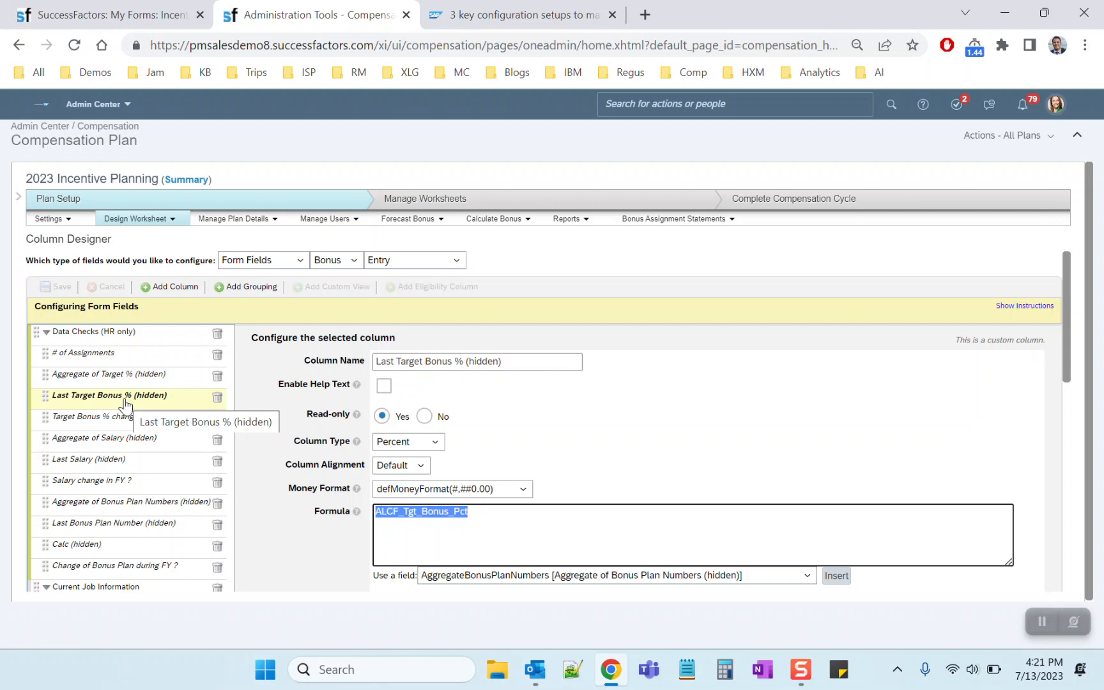
{"action": "left_click", "coordinate": [456, 516]}
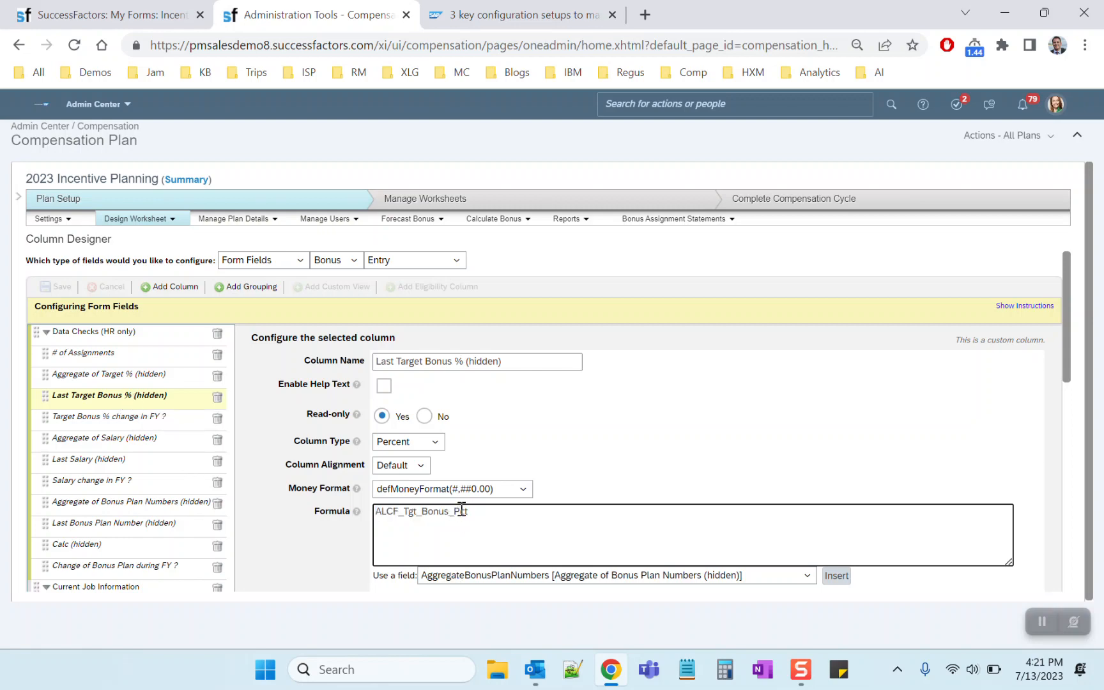
{"action": "double_click", "coordinate": [481, 513]}
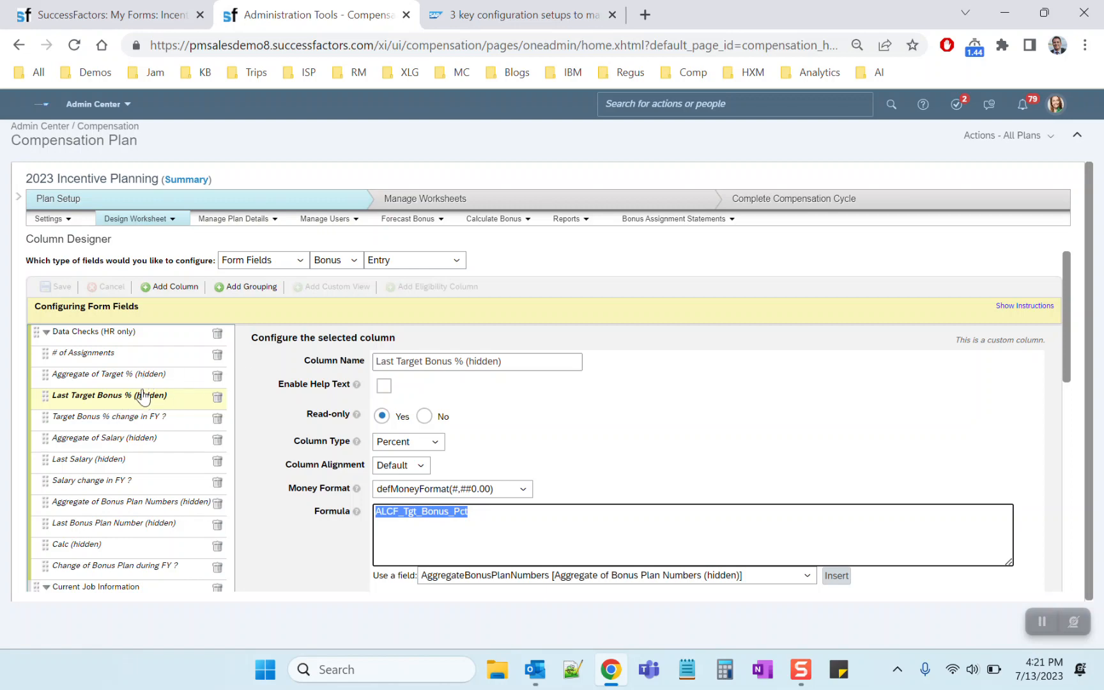
{"action": "left_click", "coordinate": [107, 381]}
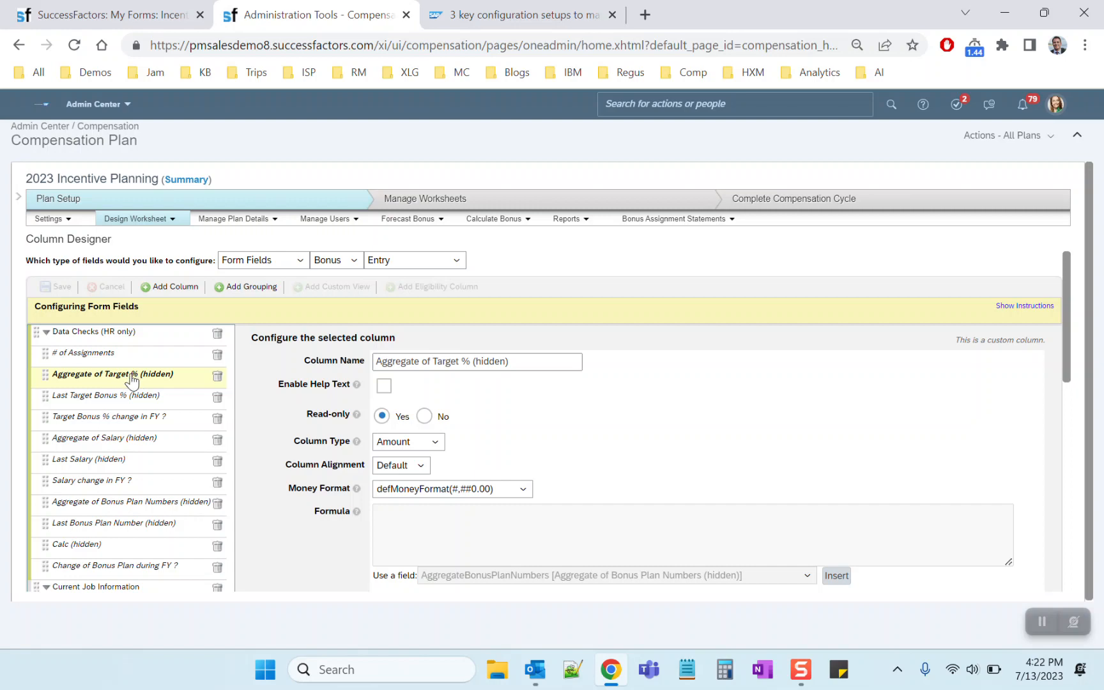
{"action": "left_click", "coordinate": [136, 398]}
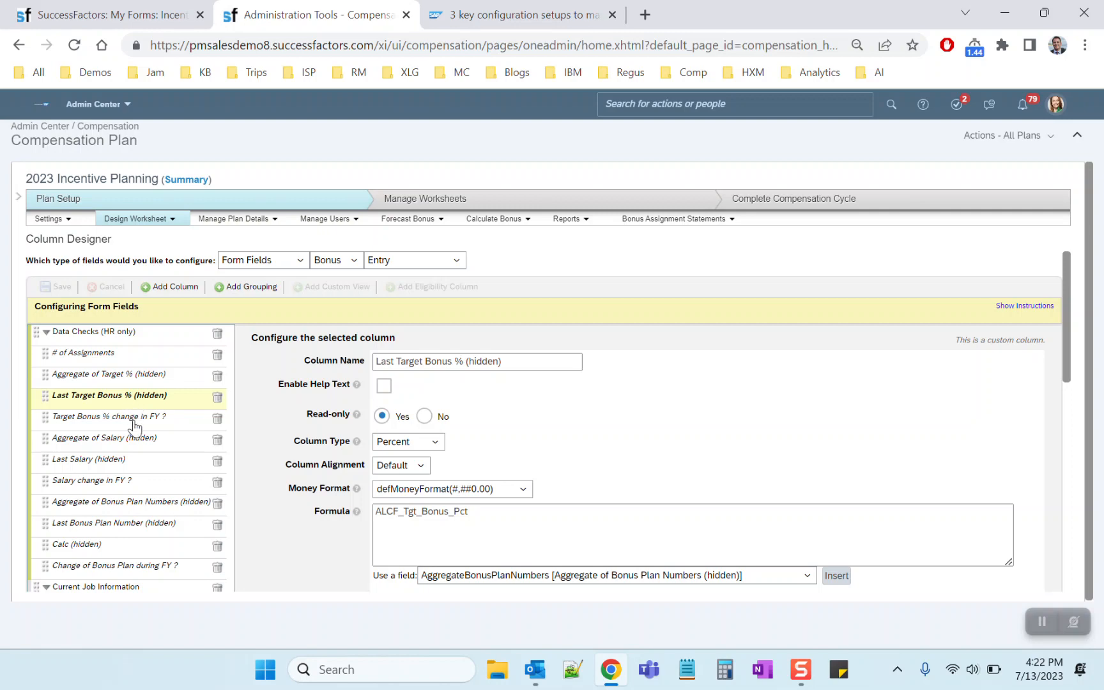
Examine the if formula of the Target Bonus % change in FY ? column, including its comparison and its "No" and "Yes" results
{"action": "left_click", "coordinate": [134, 422]}
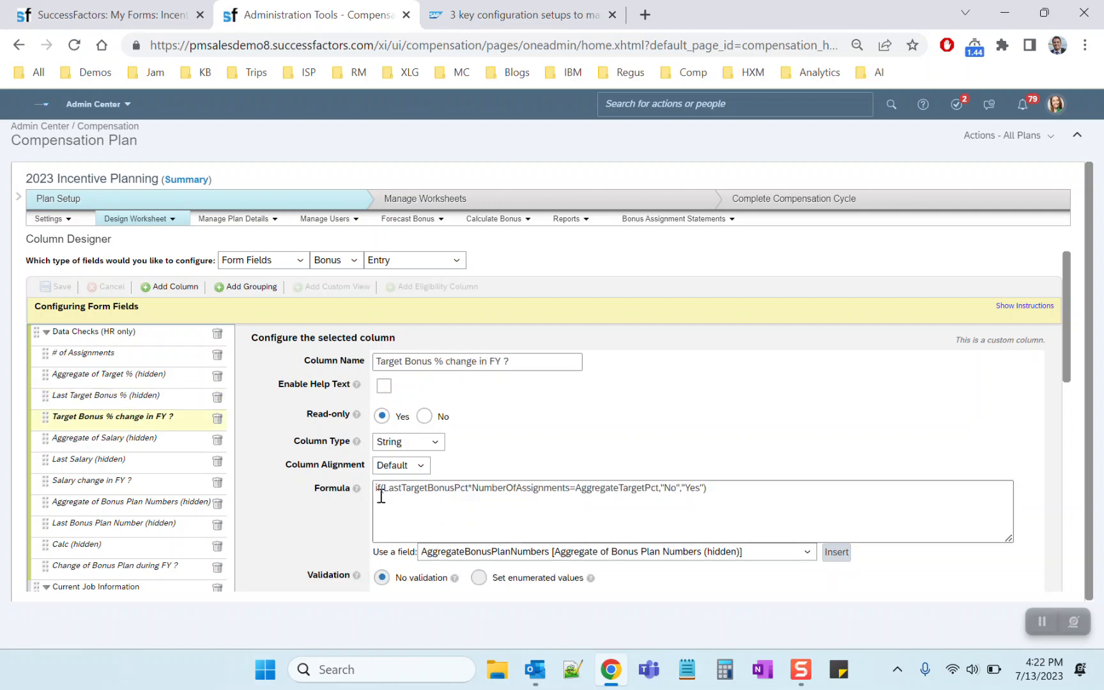
{"action": "left_click_drag", "start_coordinate": [393, 489], "coordinate": [464, 497]}
{"action": "left_click_drag", "start_coordinate": [576, 490], "coordinate": [570, 490]}
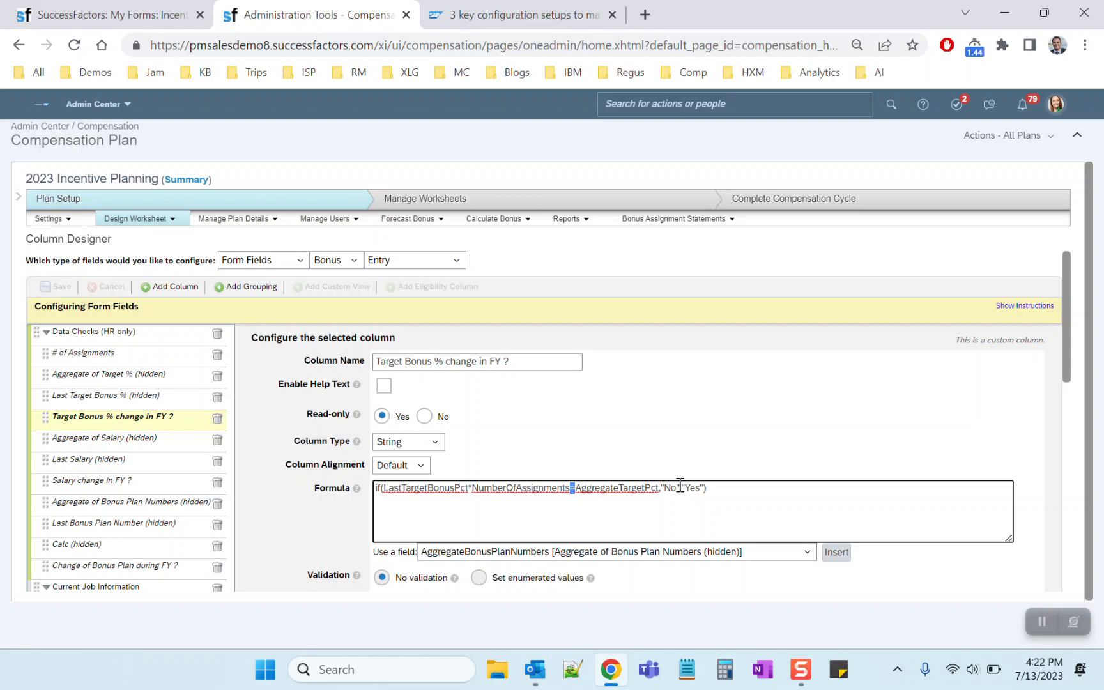
{"action": "left_click_drag", "start_coordinate": [663, 490], "coordinate": [674, 490]}
{"action": "left_click_drag", "start_coordinate": [684, 487], "coordinate": [698, 487]}
{"action": "left_click", "coordinate": [664, 424]}
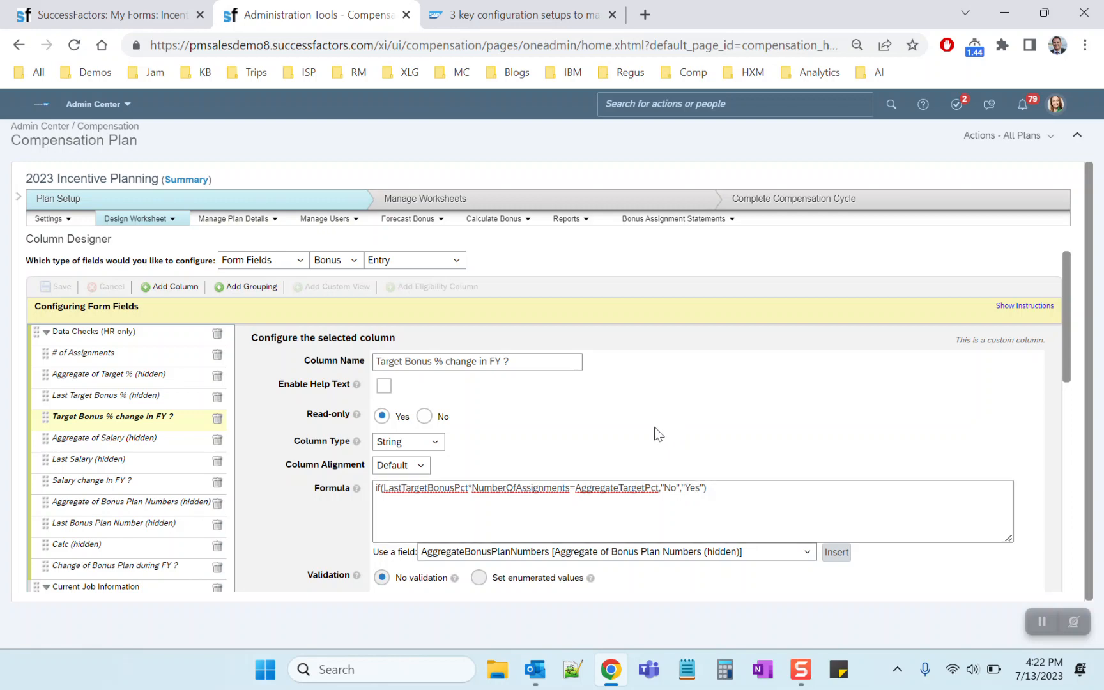
{"action": "left_click_drag", "start_coordinate": [383, 488], "coordinate": [567, 487]}
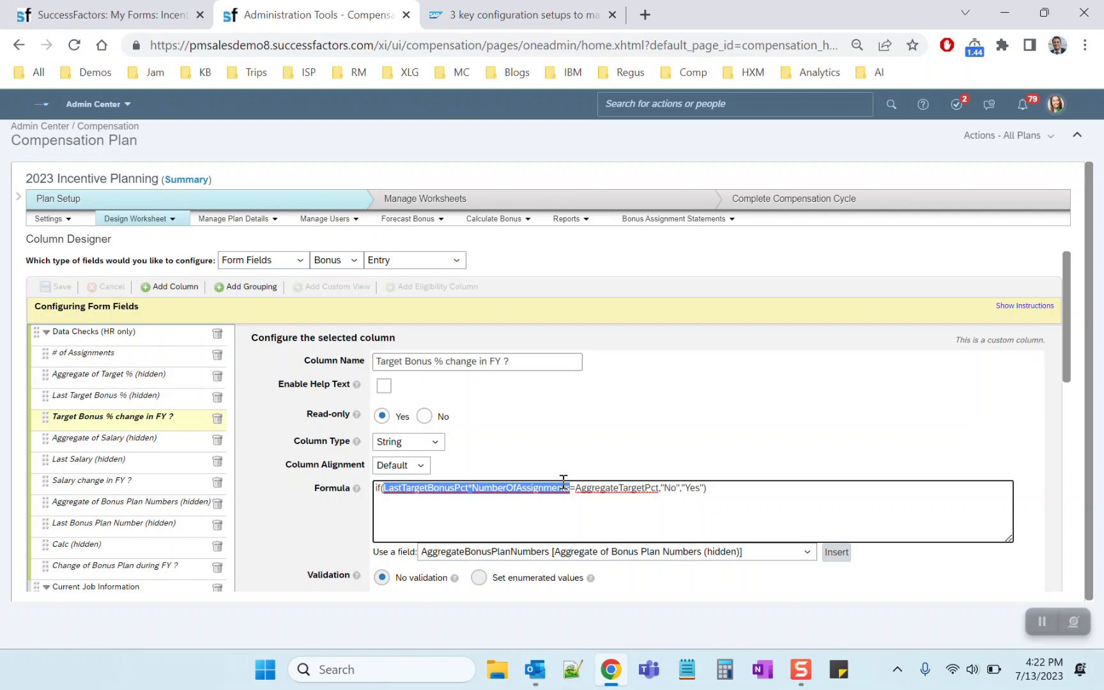
Compare the Target Bonus % change in FY ? formula with the Aggregate of Salary, Last Salary and Salary change in FY ? columns
{"action": "left_click_drag", "start_coordinate": [574, 488], "coordinate": [662, 490]}
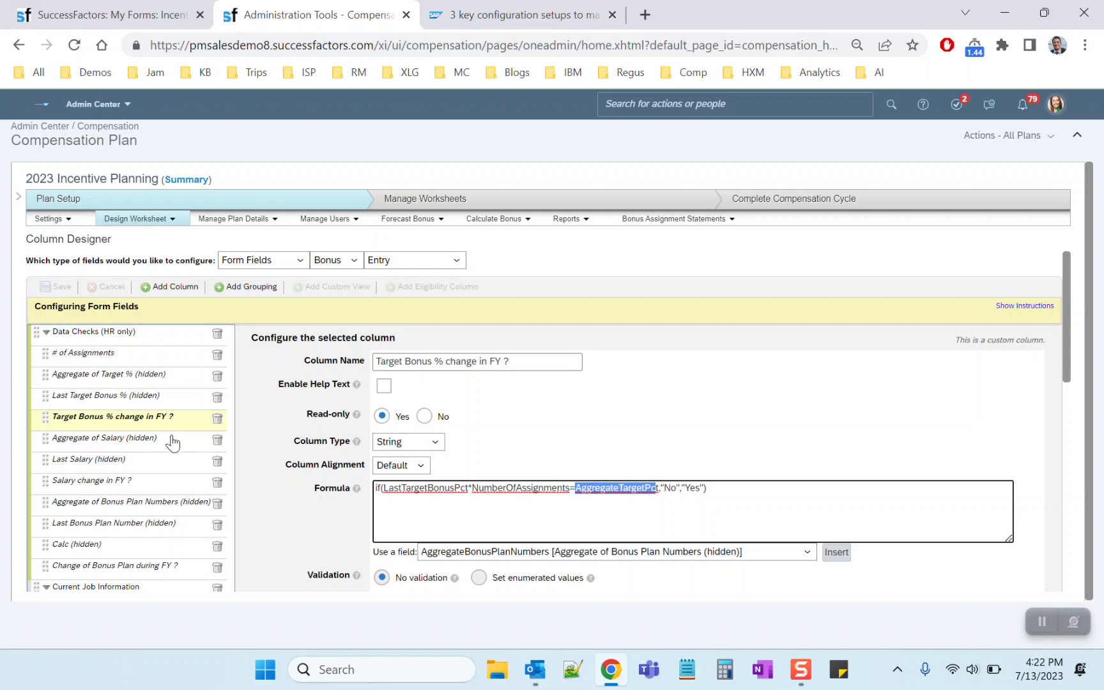
{"action": "left_click", "coordinate": [768, 491]}
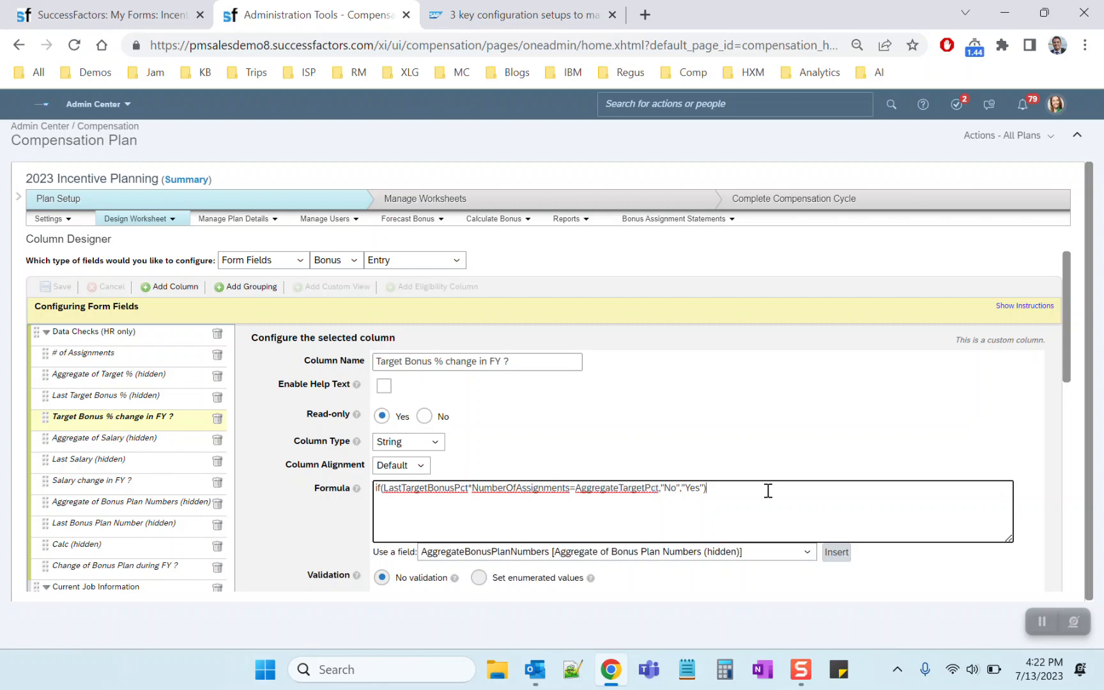
{"action": "left_click", "coordinate": [142, 442]}
{"action": "left_click", "coordinate": [140, 458]}
{"action": "left_click", "coordinate": [132, 437]}
{"action": "left_click", "coordinate": [125, 460]}
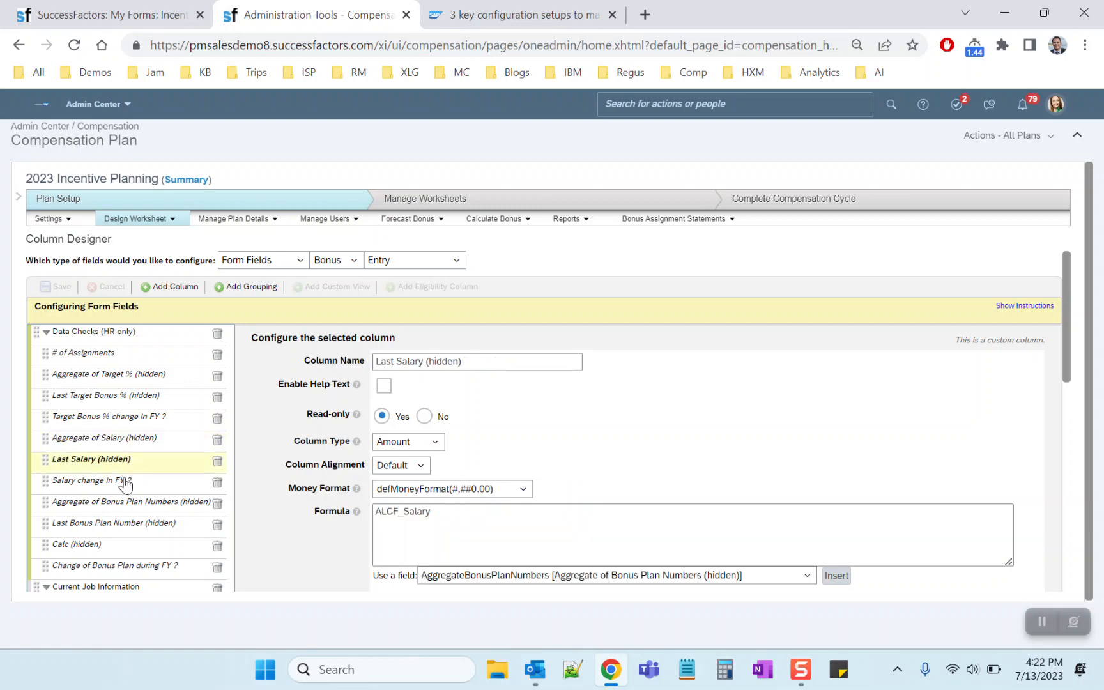
{"action": "left_click", "coordinate": [123, 480]}
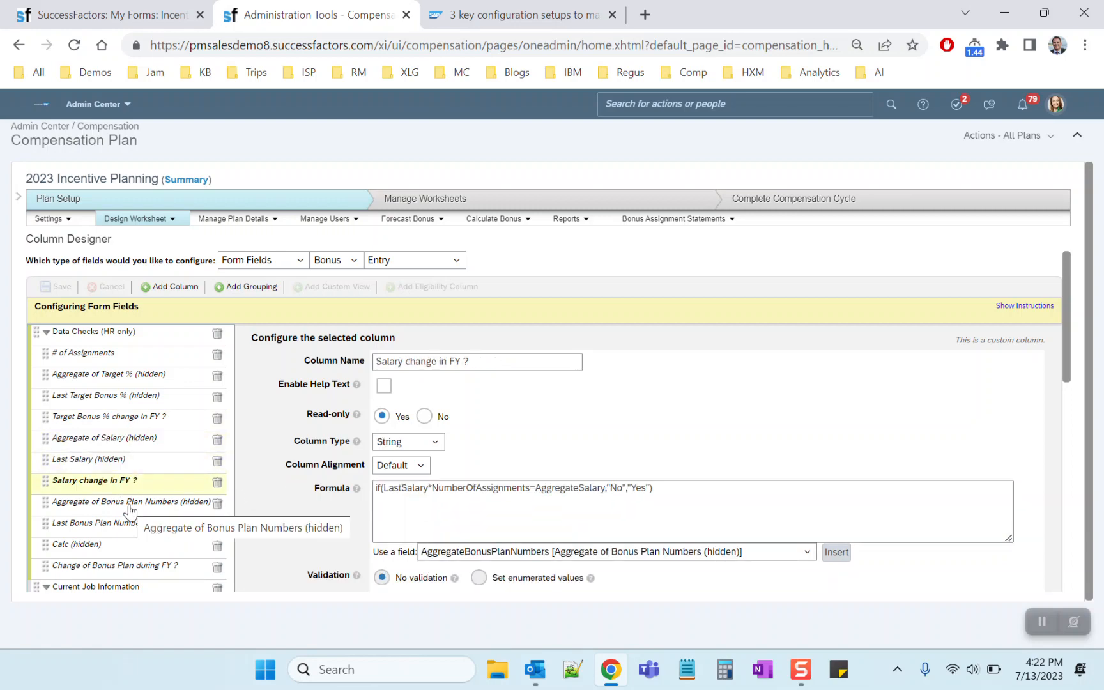
List all active employees' records in Edit Employee History and examine their Incentive Plan values
{"action": "left_click", "coordinate": [327, 219]}
{"action": "left_click", "coordinate": [331, 258]}
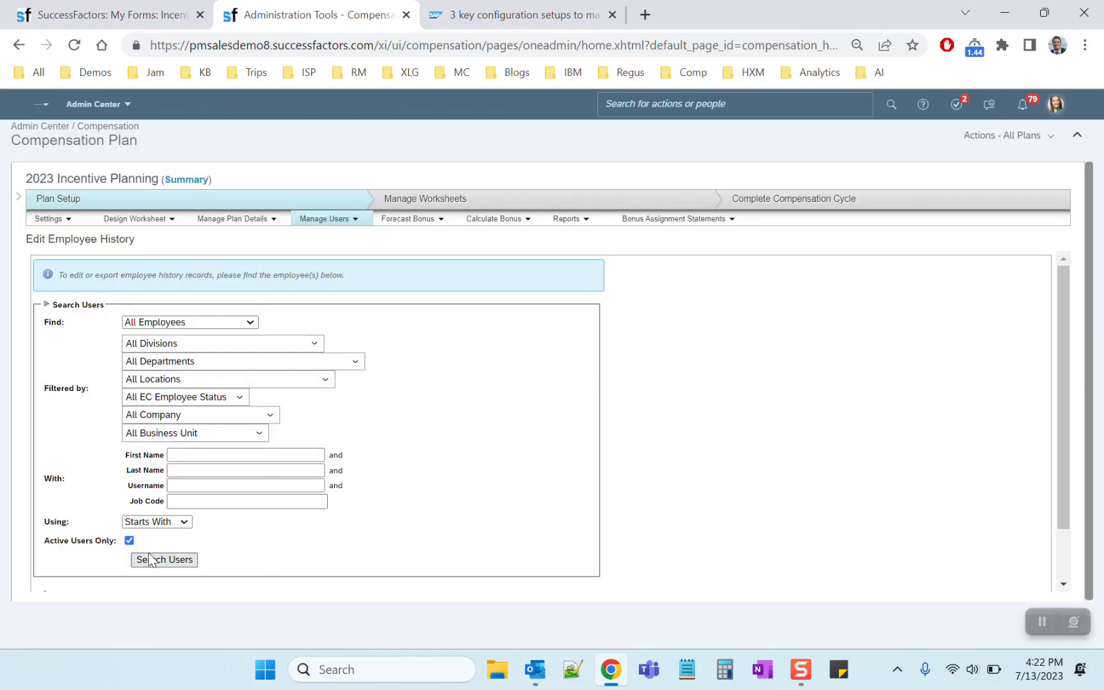
{"action": "left_click", "coordinate": [148, 560]}
{"action": "scroll", "coordinate": [862, 466], "scroll_direction": "down", "scroll_amount": 5}
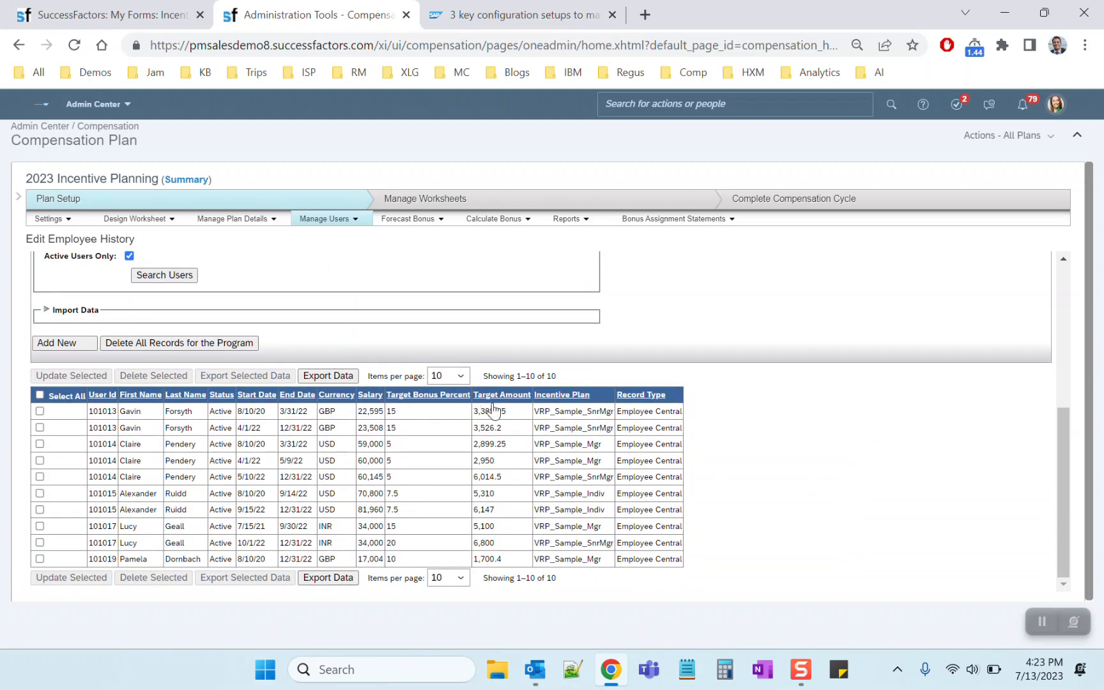
{"action": "double_click", "coordinate": [561, 412]}
Return to the Column Designer and examine the settings of the Aggregate of Bonus Plan Numbers (hidden) column
{"action": "left_click", "coordinate": [344, 224]}
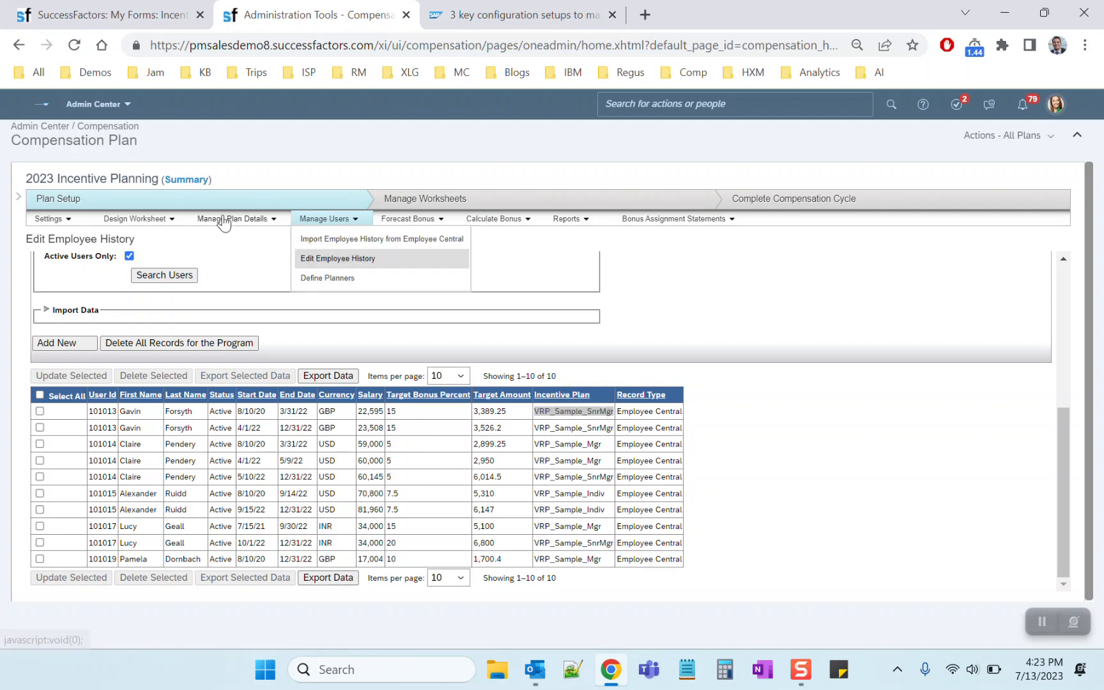
{"action": "mouse_move", "coordinate": [142, 223]}
{"action": "left_click", "coordinate": [151, 258]}
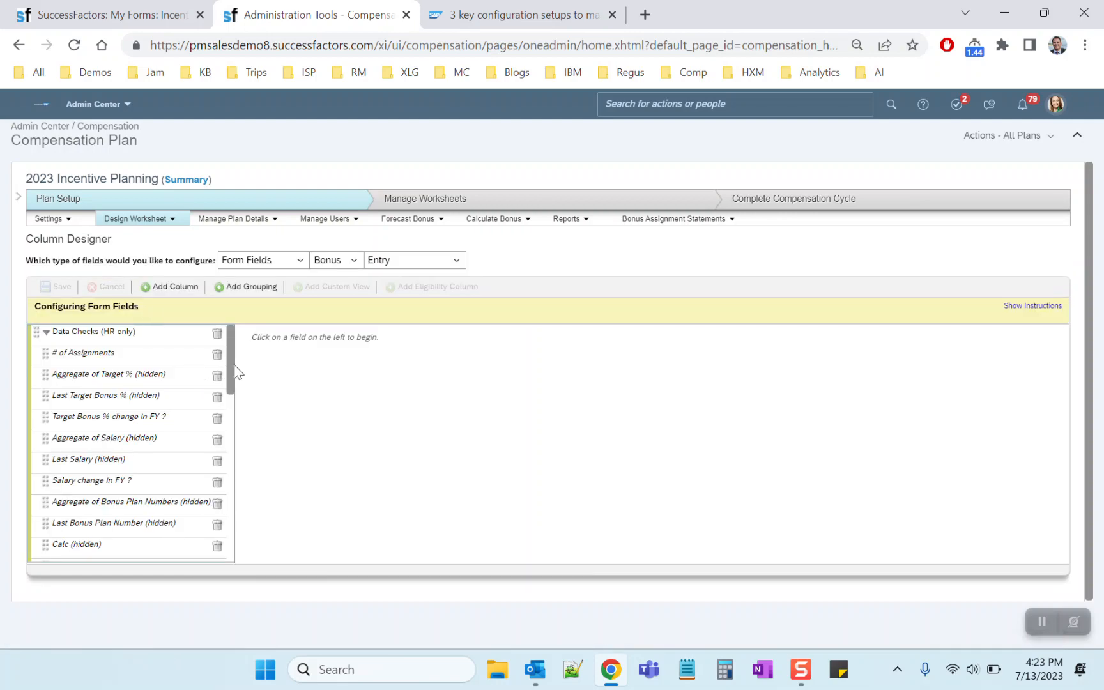
{"action": "left_click_drag", "start_coordinate": [230, 365], "coordinate": [229, 391]}
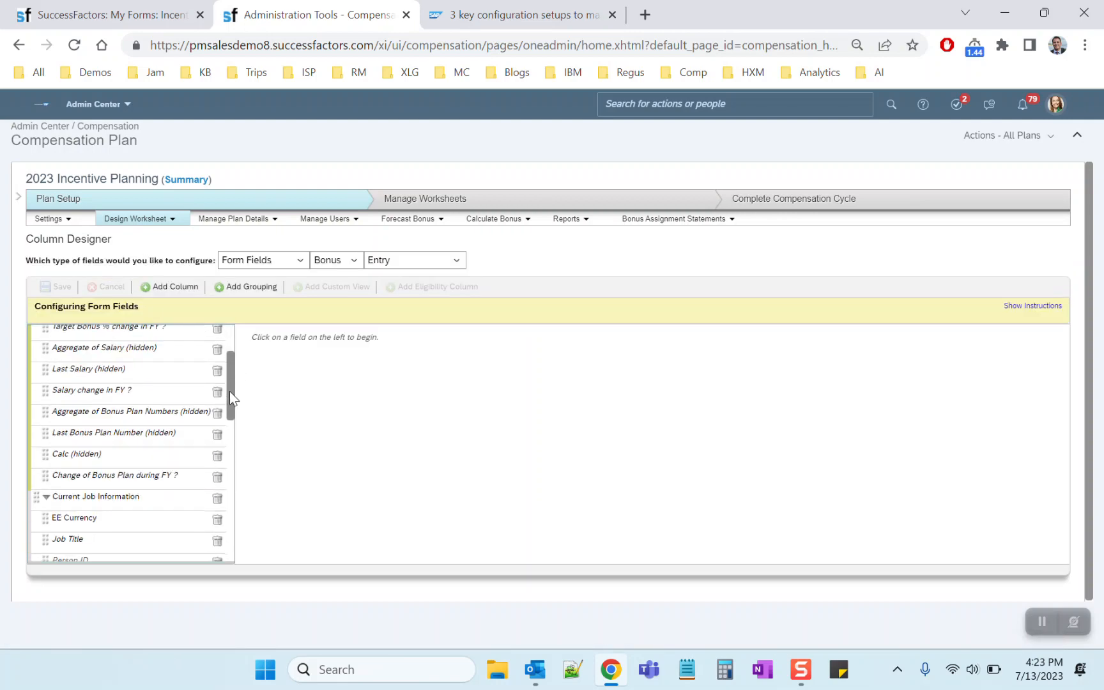
{"action": "left_click", "coordinate": [139, 417]}
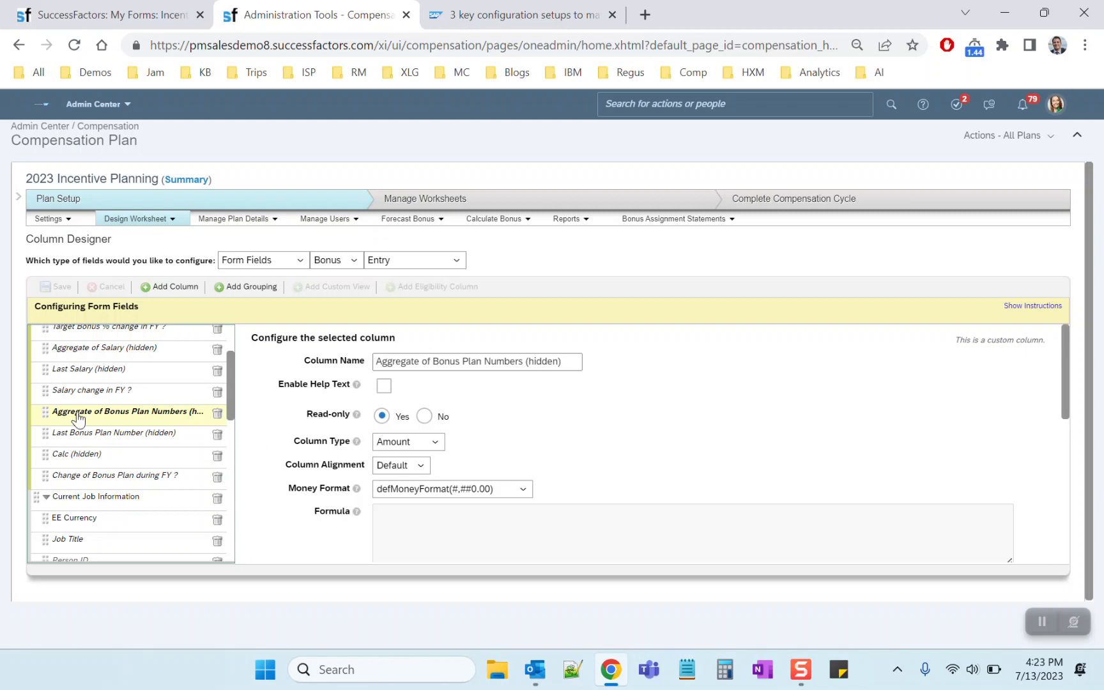
{"action": "triple_click", "coordinate": [420, 364]}
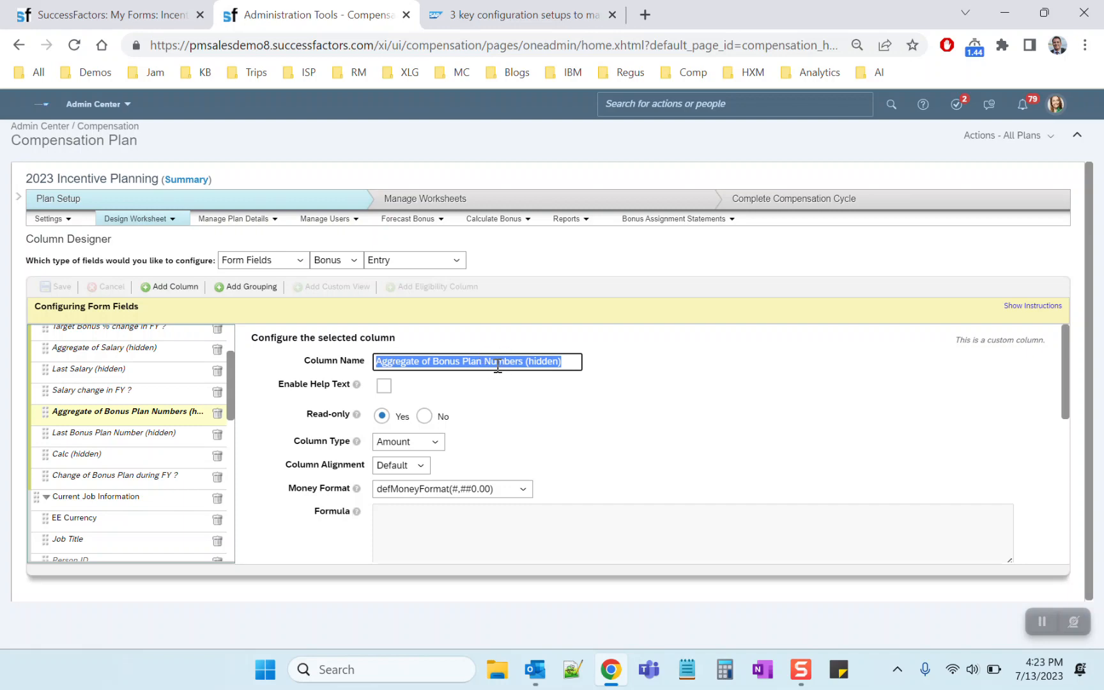
{"action": "left_click", "coordinate": [495, 394]}
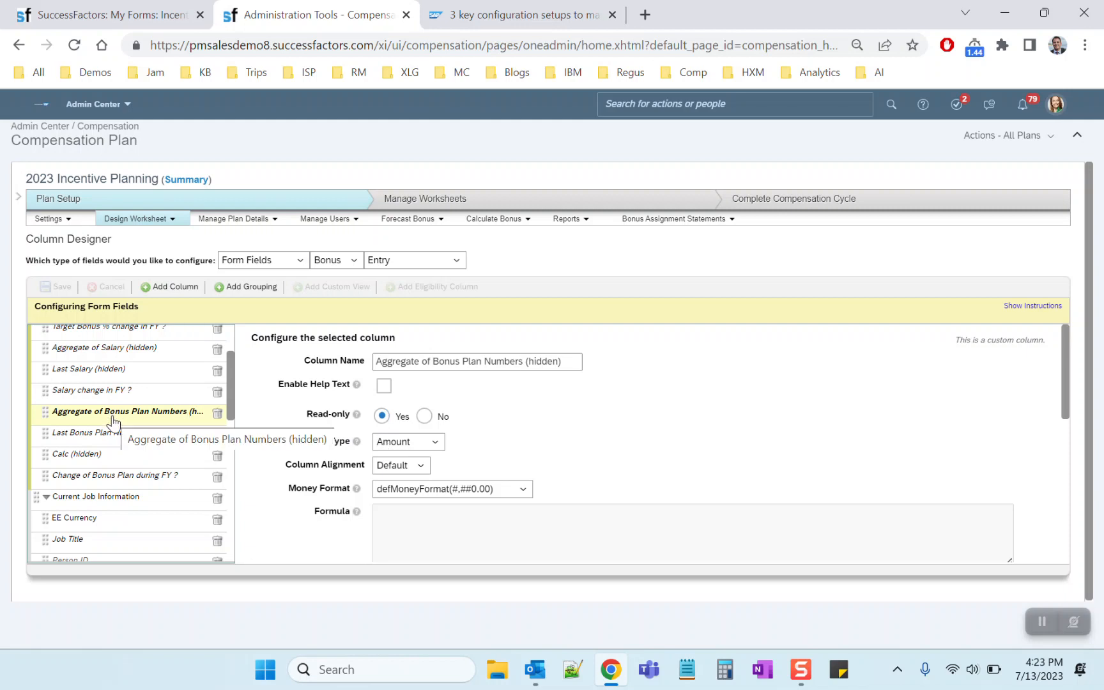
Show the Assignment-level fields and examine the ALCF Bonus Plan (import from DM) column's settings, down to its Column Id
{"action": "left_click", "coordinate": [402, 261]}
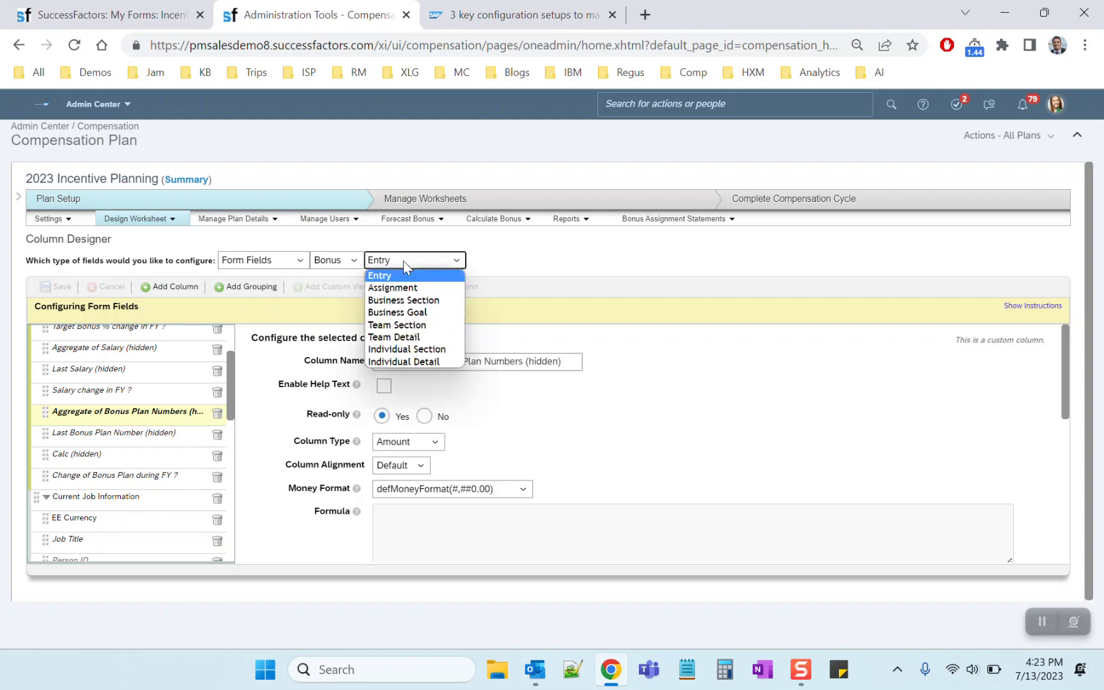
{"action": "left_click", "coordinate": [403, 289]}
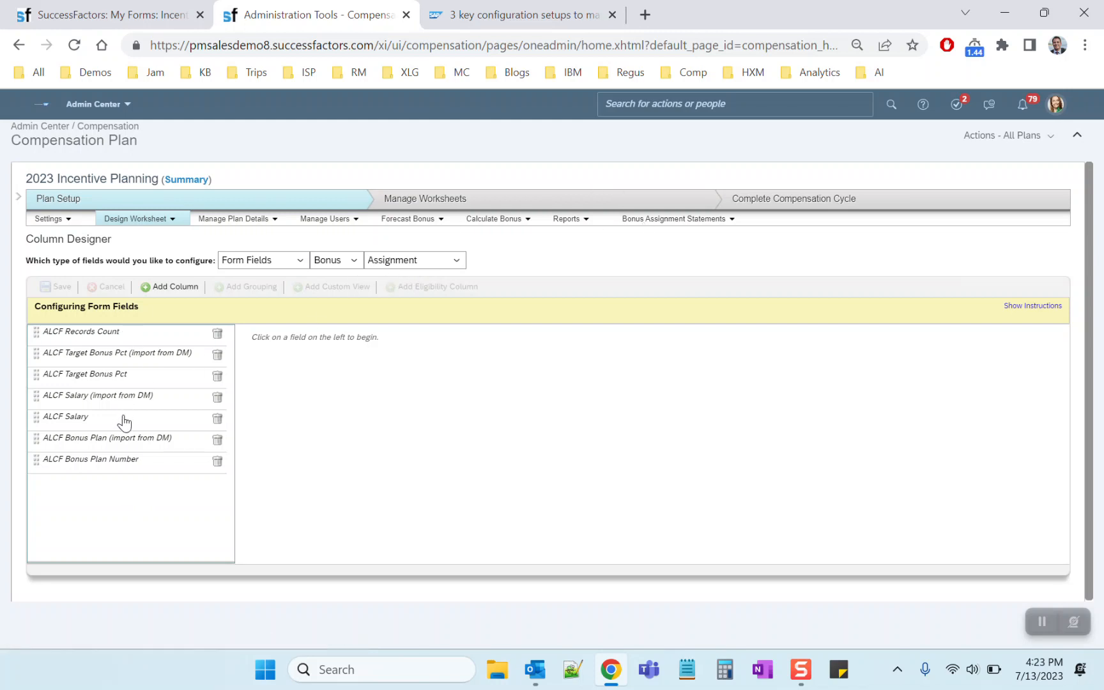
{"action": "left_click", "coordinate": [122, 446]}
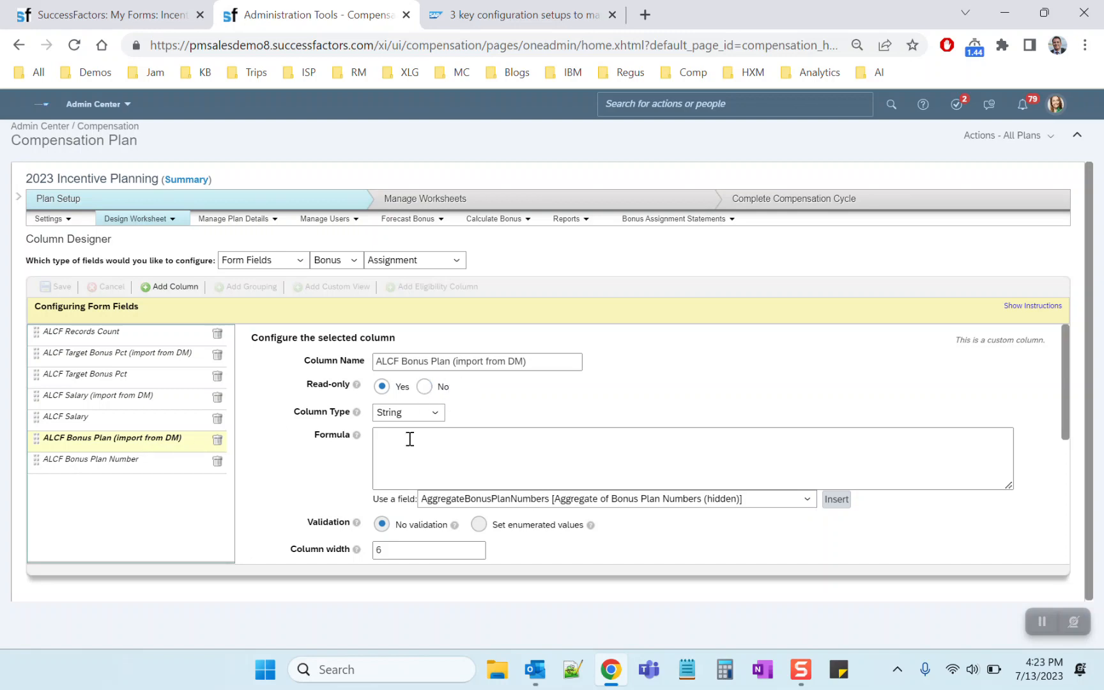
{"action": "scroll", "coordinate": [460, 459], "scroll_direction": "down", "scroll_amount": 3}
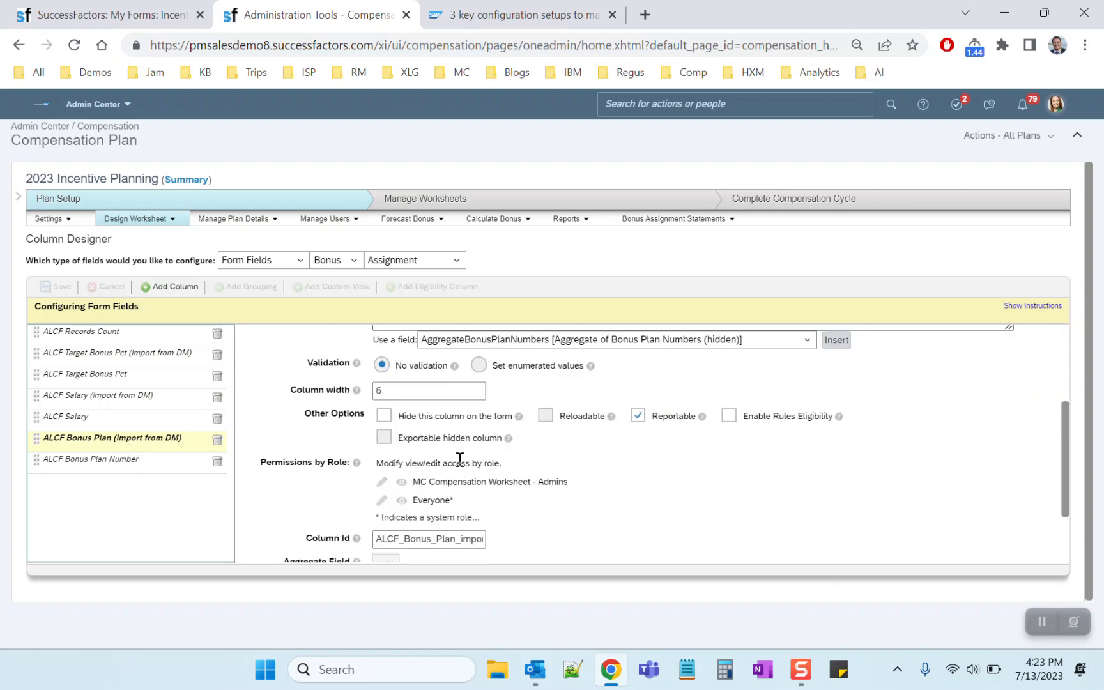
{"action": "scroll", "coordinate": [460, 459], "scroll_direction": "down", "scroll_amount": 2}
{"action": "double_click", "coordinate": [454, 456]}
Enlarge the ALCF Bonus Plan Number column's formula field and examine how the nested if conditions assign a number to each bonus plan
{"action": "left_click", "coordinate": [92, 465]}
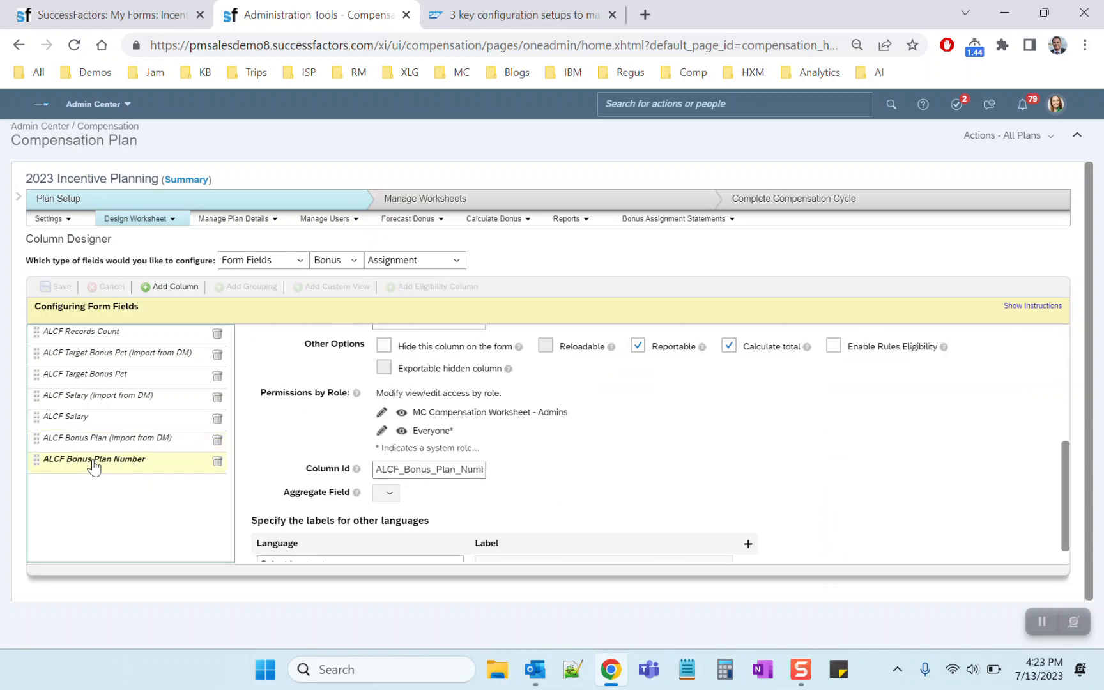
{"action": "scroll", "coordinate": [527, 464], "scroll_direction": "up", "scroll_amount": 3}
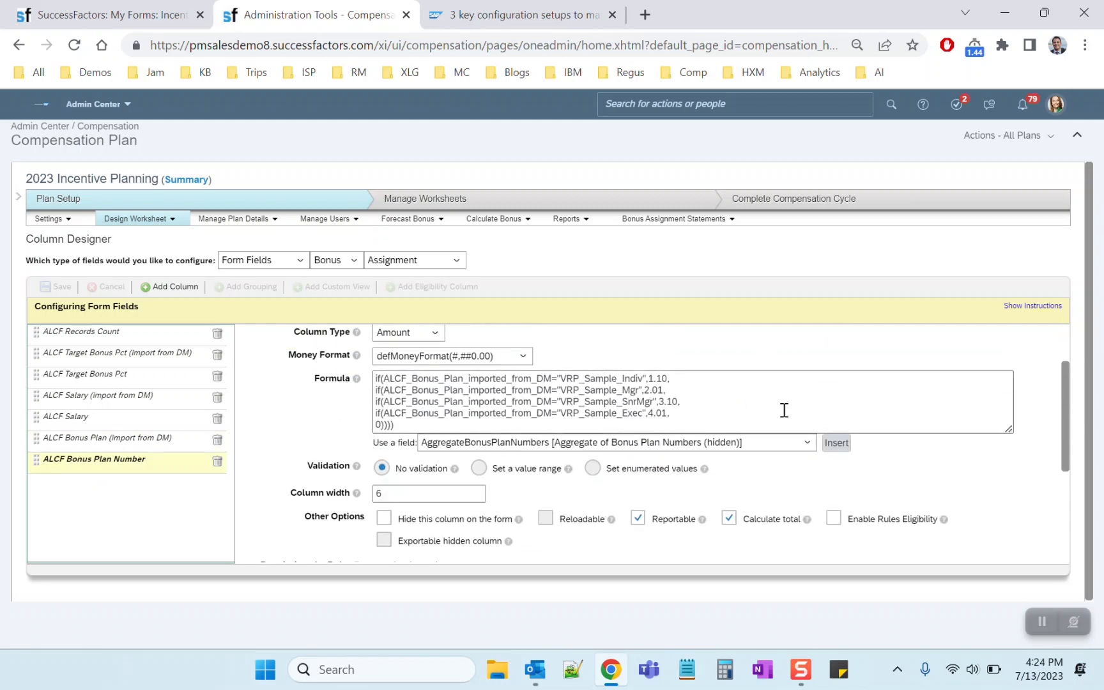
{"action": "left_click_drag", "start_coordinate": [1008, 429], "coordinate": [796, 479]}
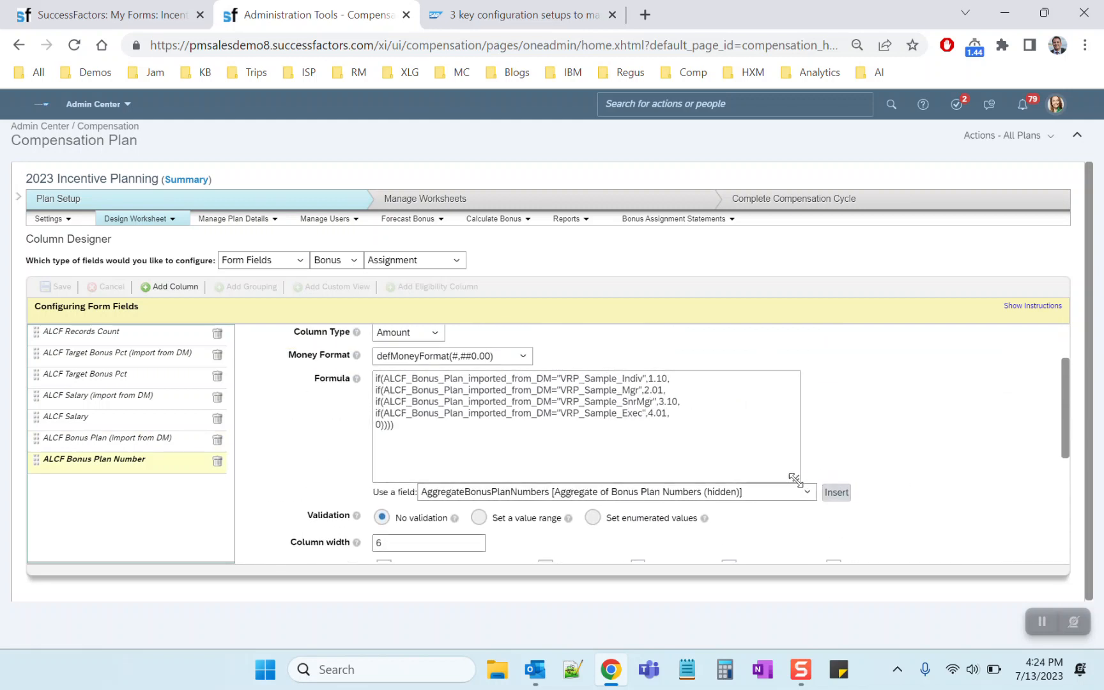
{"action": "left_click_drag", "start_coordinate": [671, 413], "coordinate": [278, 369]}
{"action": "left_click", "coordinate": [705, 380]}
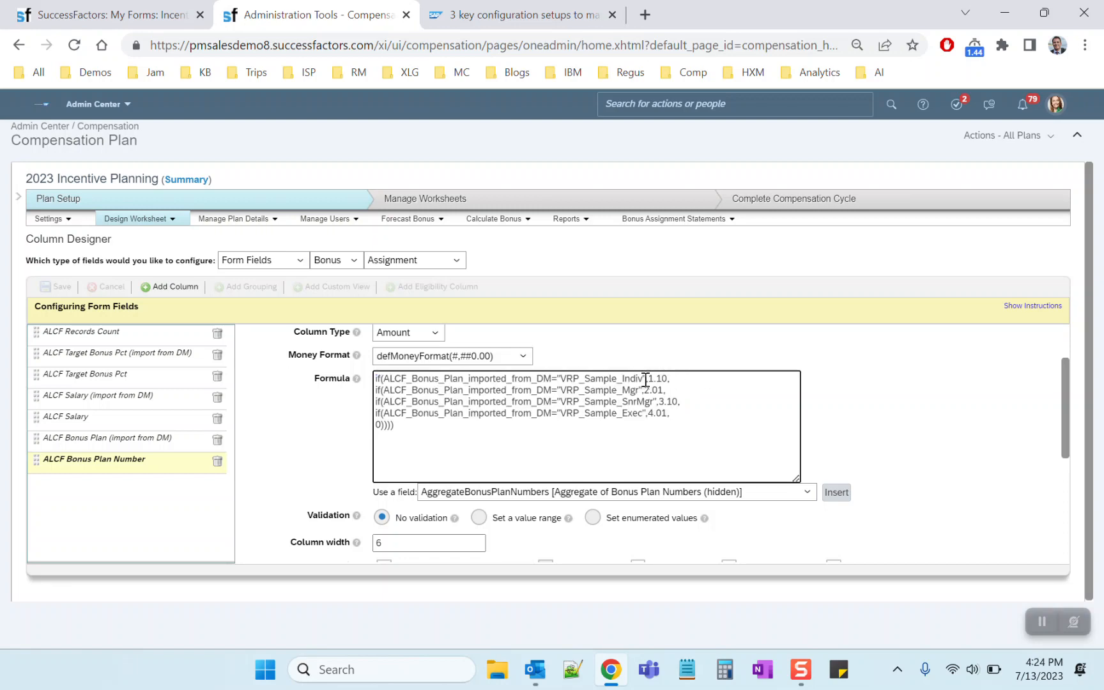
{"action": "left_click_drag", "start_coordinate": [647, 379], "coordinate": [668, 378]}
{"action": "left_click_drag", "start_coordinate": [645, 390], "coordinate": [664, 391]}
{"action": "left_click", "coordinate": [877, 411]}
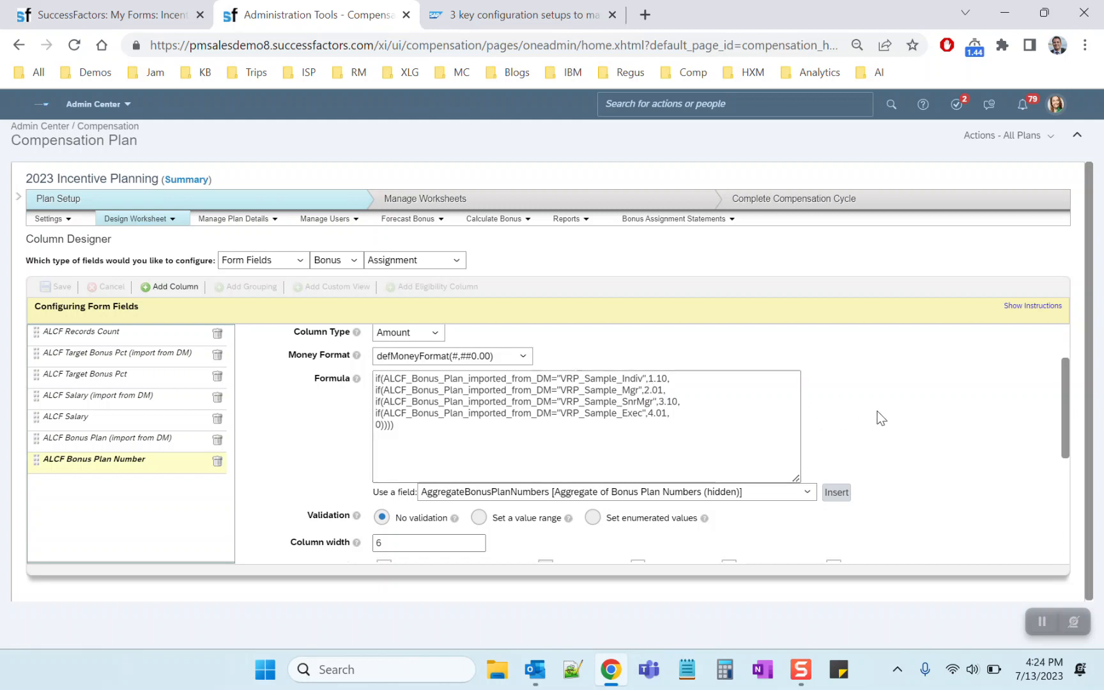
Compare the numbers used for the Indiv, SnrMgr and Exec plans in the ALCF Bonus Plan Number formula and check its fallback value
{"action": "double_click", "coordinate": [656, 378]}
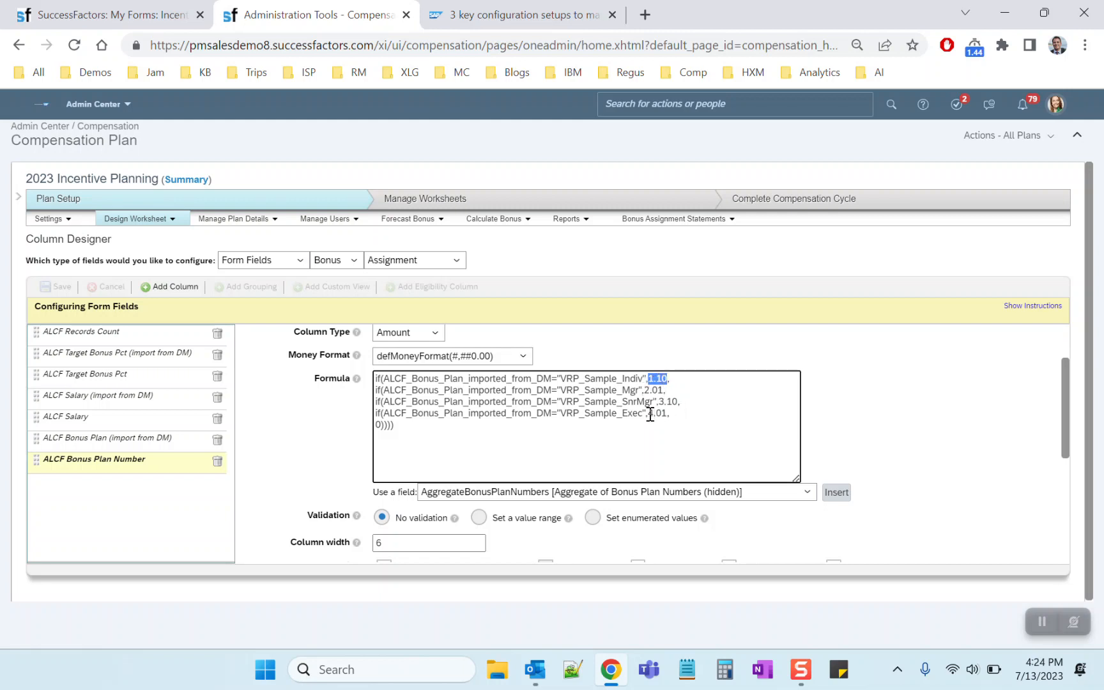
{"action": "left_click", "coordinate": [663, 402]}
{"action": "left_click_drag", "start_coordinate": [663, 401], "coordinate": [654, 415]}
{"action": "left_click", "coordinate": [704, 403]}
{"action": "left_click", "coordinate": [699, 416]}
{"action": "left_click_drag", "start_coordinate": [414, 426], "coordinate": [377, 426]}
{"action": "left_click", "coordinate": [427, 459]}
{"action": "scroll", "coordinate": [320, 412], "scroll_direction": "up", "scroll_amount": 2}
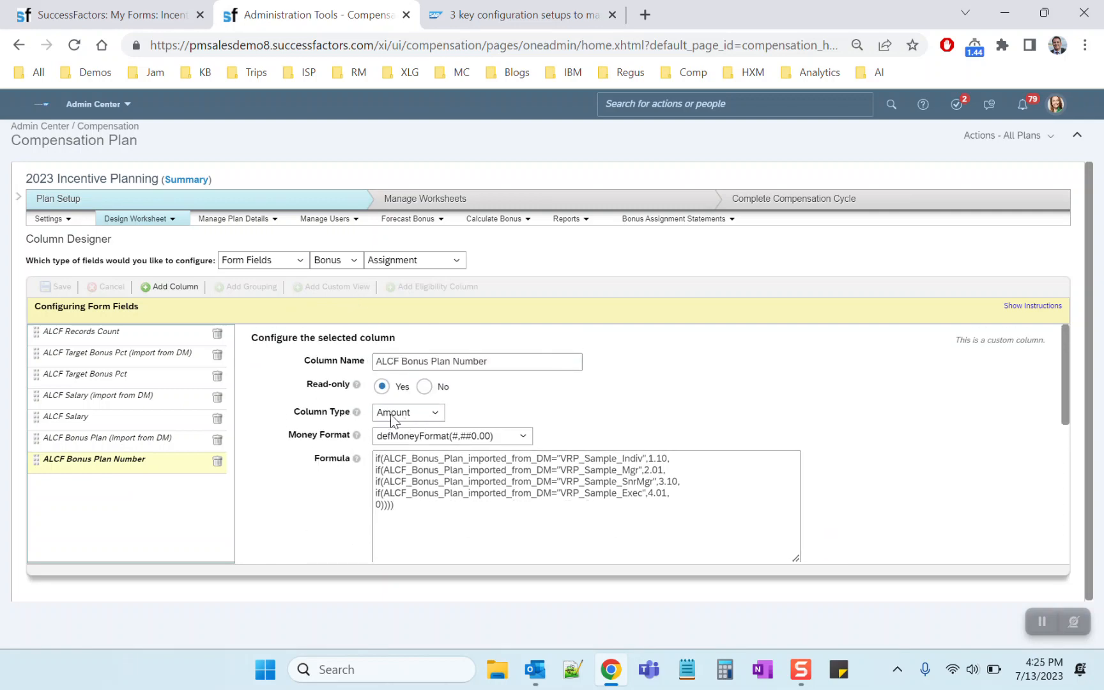
Show the Entry-level fields and check the Aggregate Field of the Aggregate of Bonus Plan Numbers (hidden) column
{"action": "left_click", "coordinate": [371, 262]}
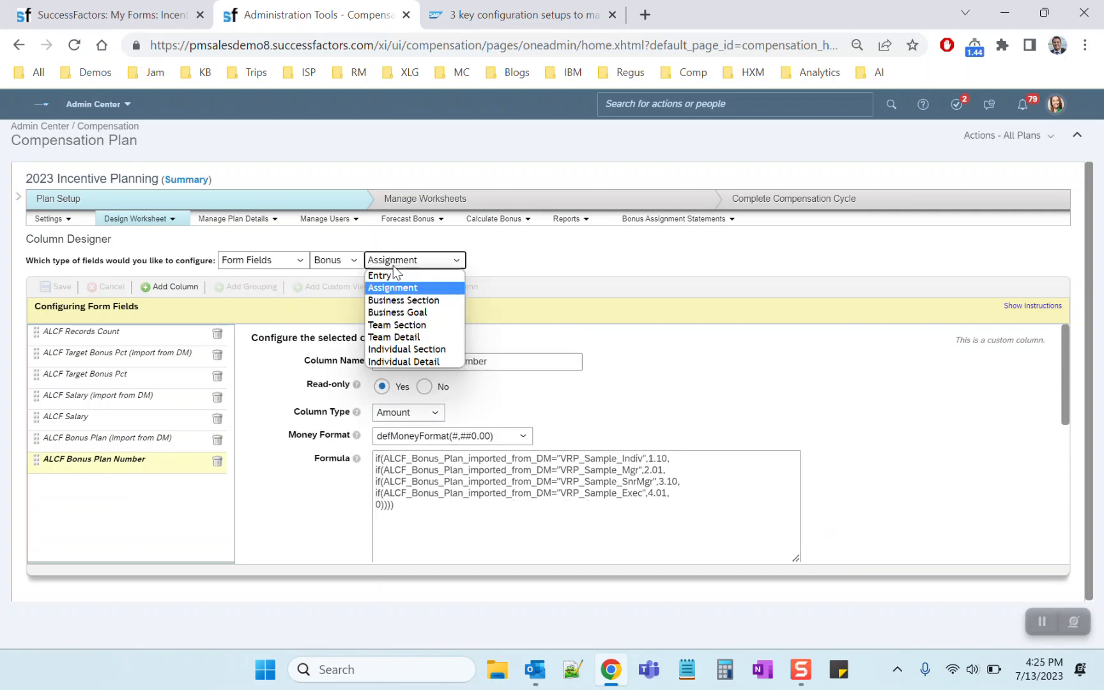
{"action": "left_click", "coordinate": [393, 274]}
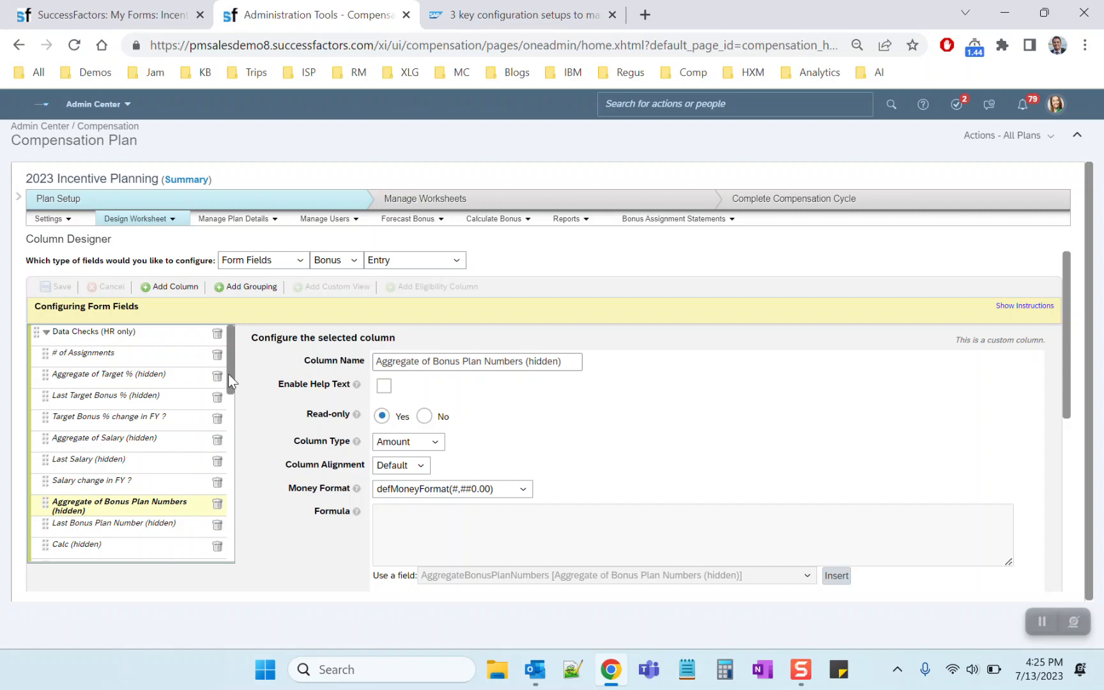
{"action": "left_click_drag", "start_coordinate": [227, 374], "coordinate": [225, 399]}
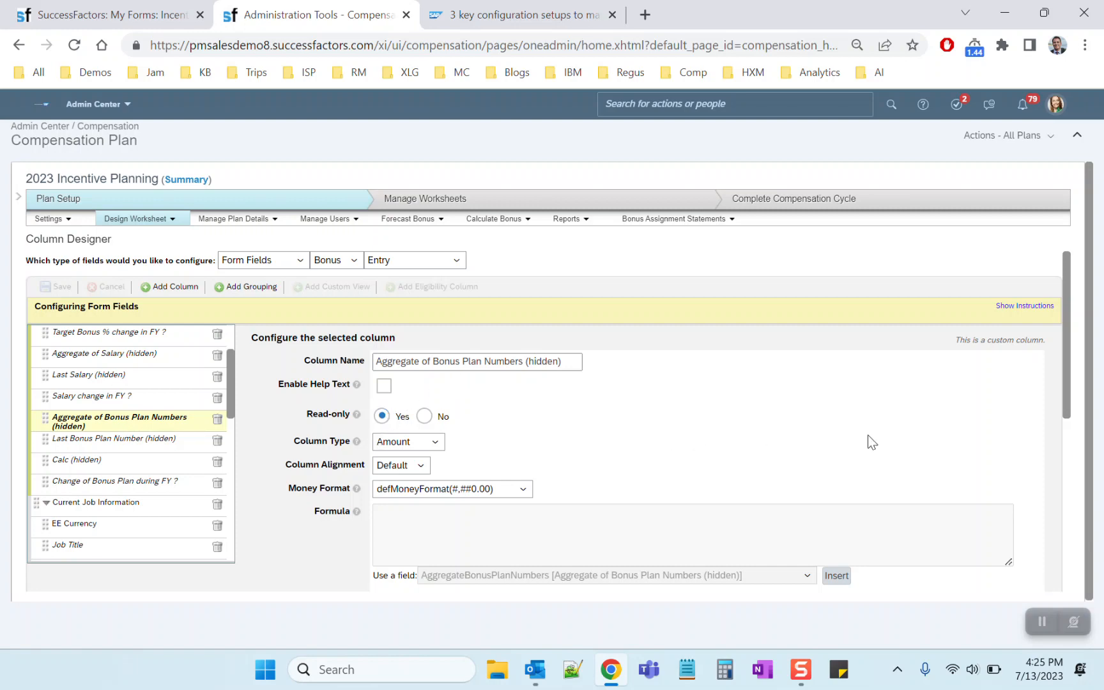
{"action": "left_click_drag", "start_coordinate": [1069, 402], "coordinate": [1065, 554]}
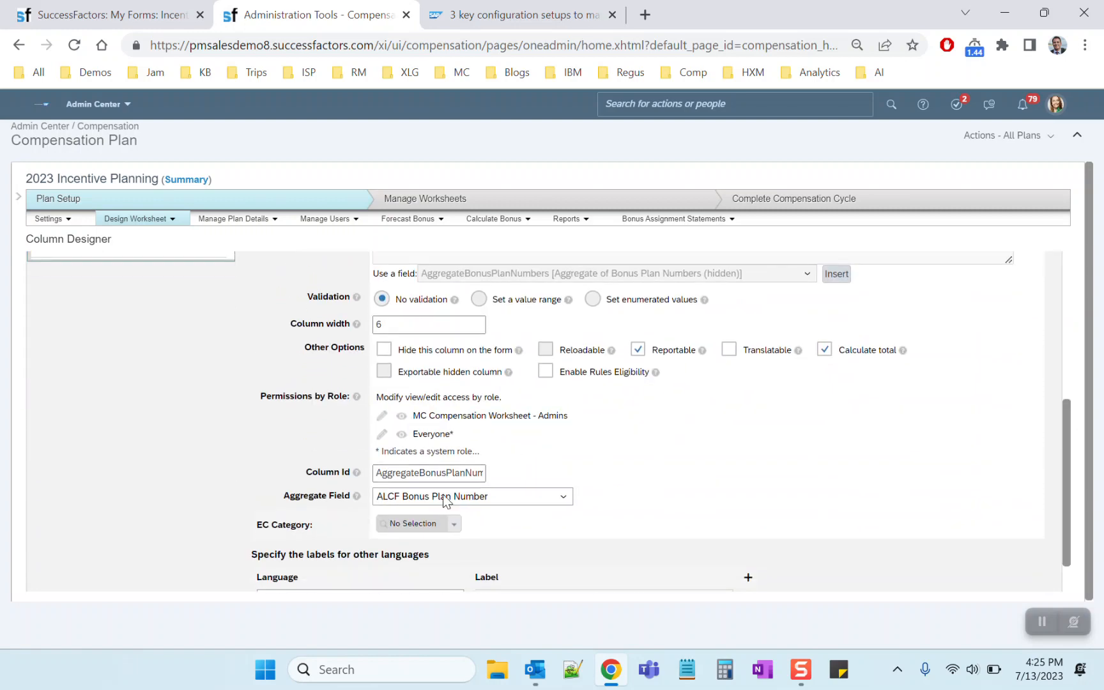
{"action": "scroll", "coordinate": [106, 423], "scroll_direction": "up", "scroll_amount": 3}
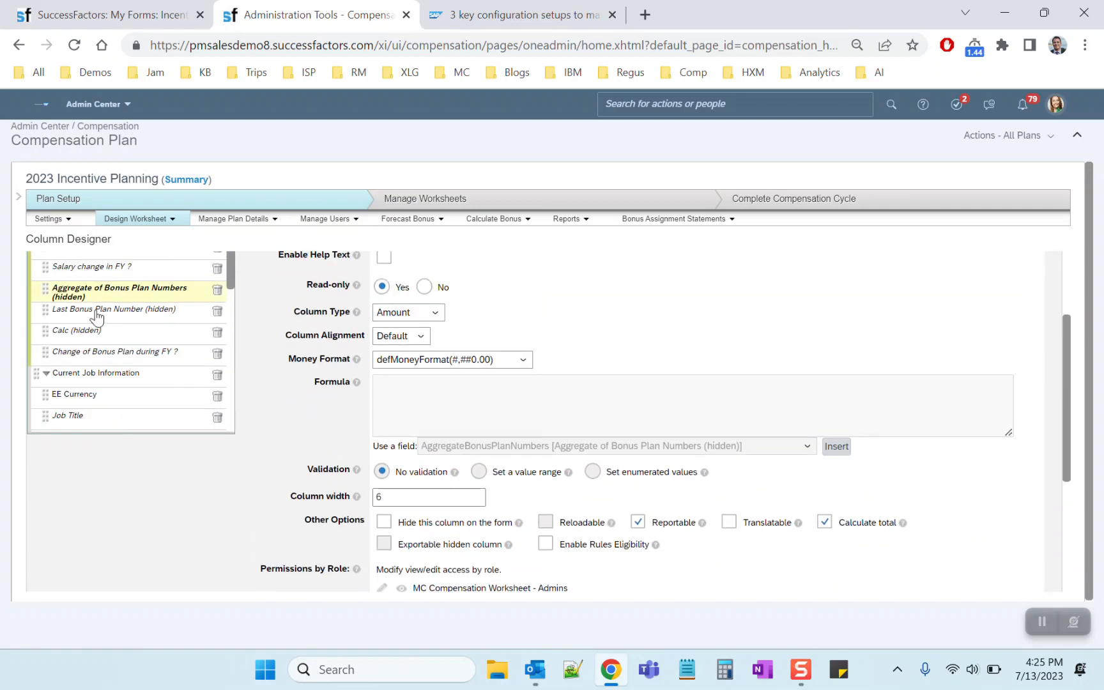
Examine and compare the formulas of the Last Bonus Plan Number (hidden), Calc (hidden) and Change of Bonus Plan during FY ? columns
{"action": "left_click", "coordinate": [97, 313]}
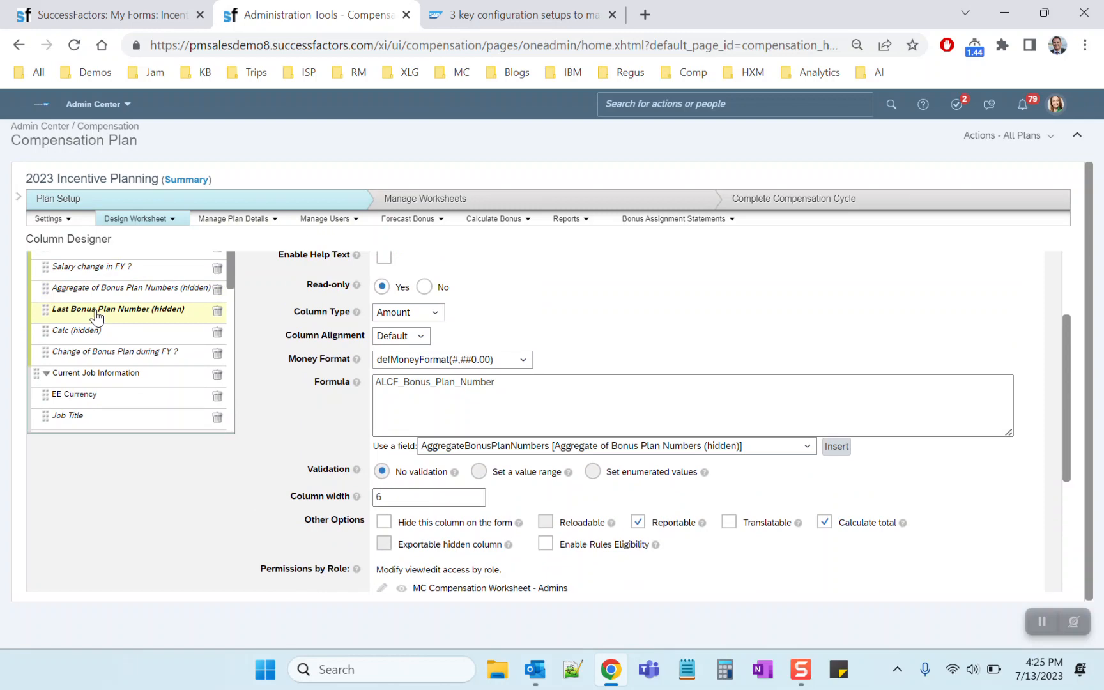
{"action": "double_click", "coordinate": [449, 383]}
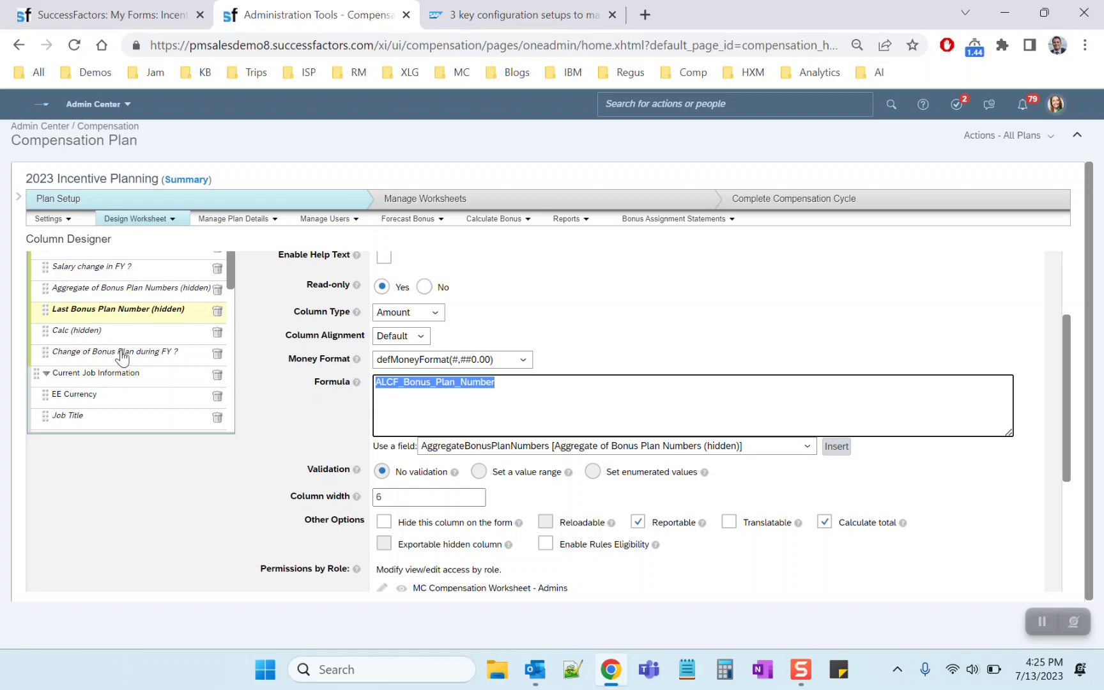
{"action": "left_click", "coordinate": [135, 331]}
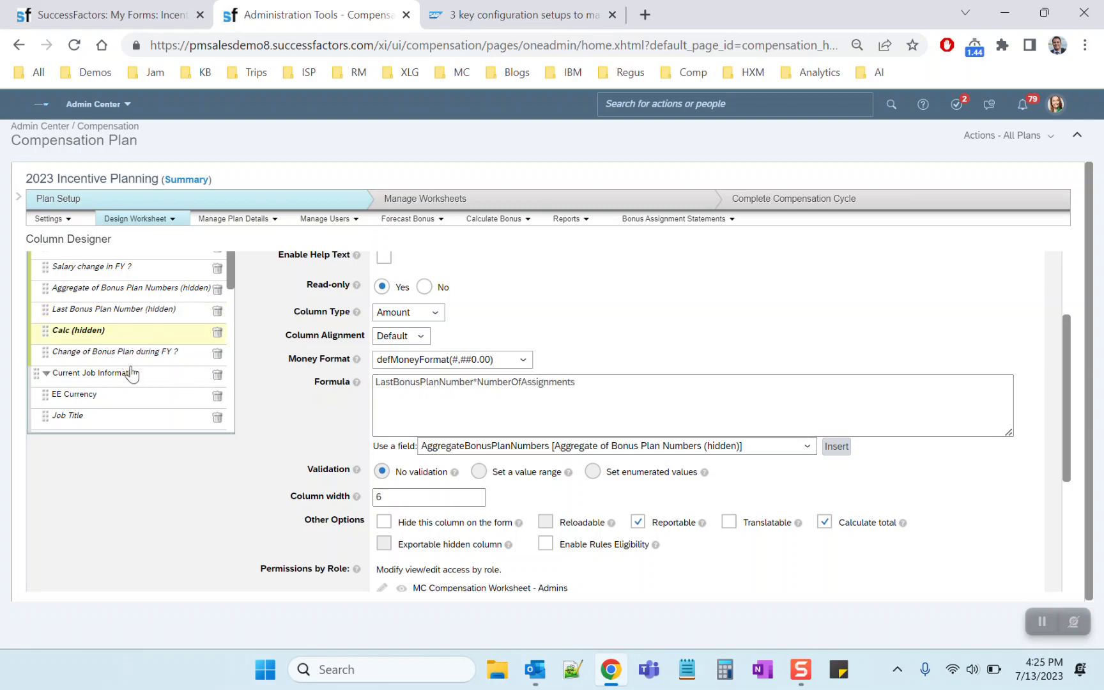
{"action": "left_click", "coordinate": [119, 354]}
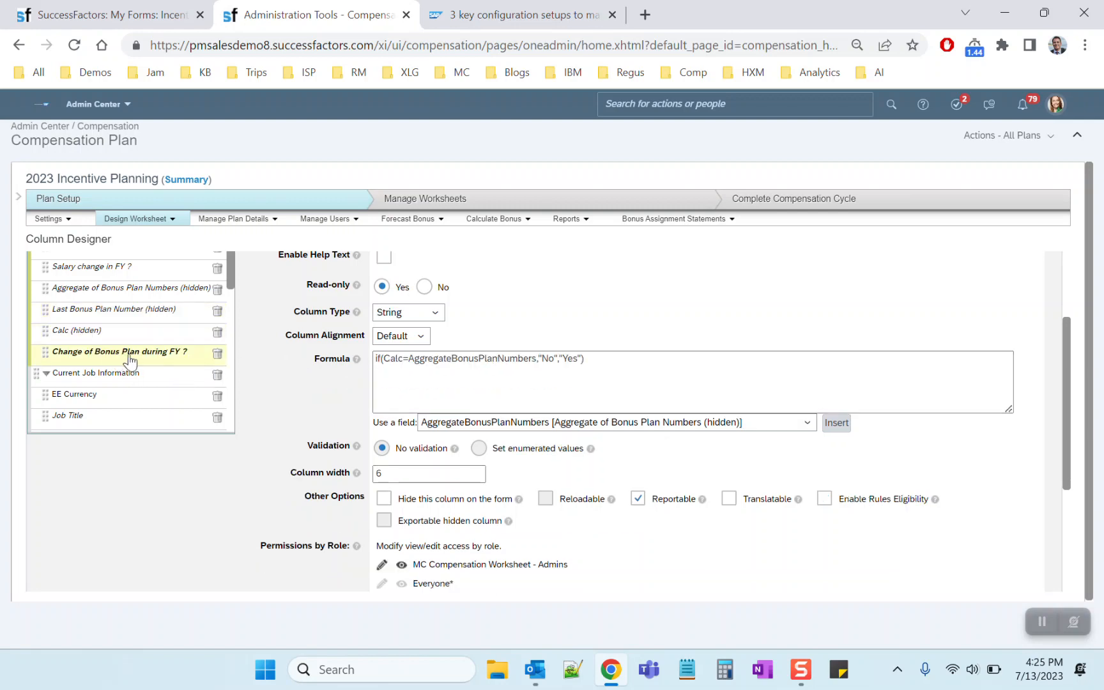
{"action": "left_click", "coordinate": [93, 330]}
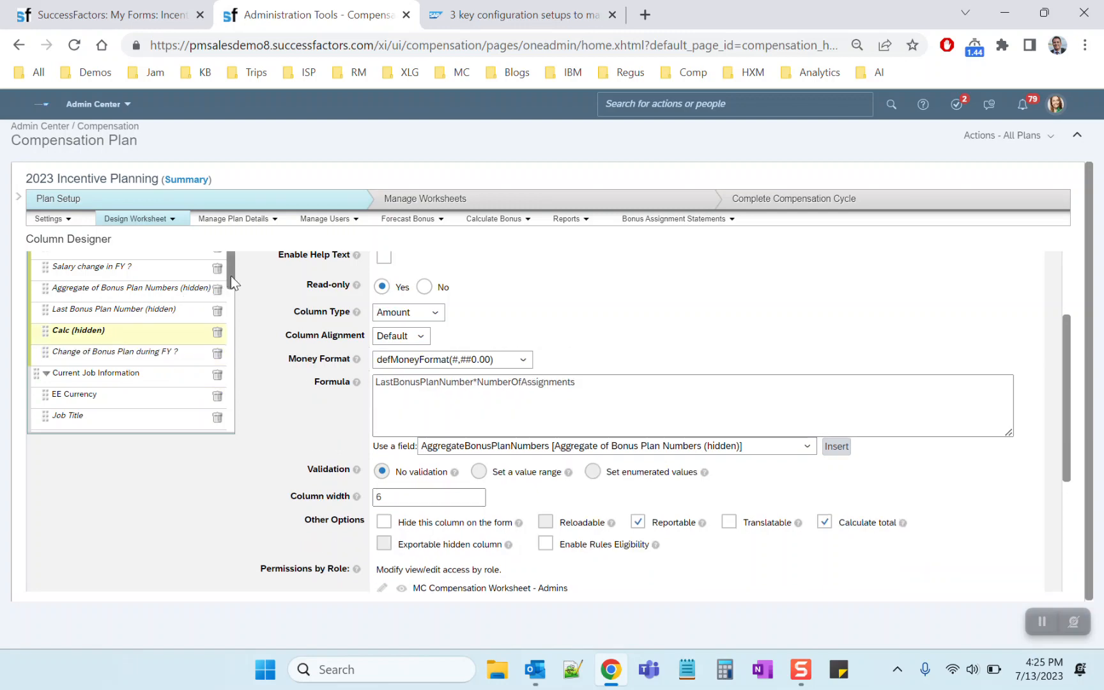
{"action": "scroll", "coordinate": [230, 276], "scroll_direction": "up", "scroll_amount": 2}
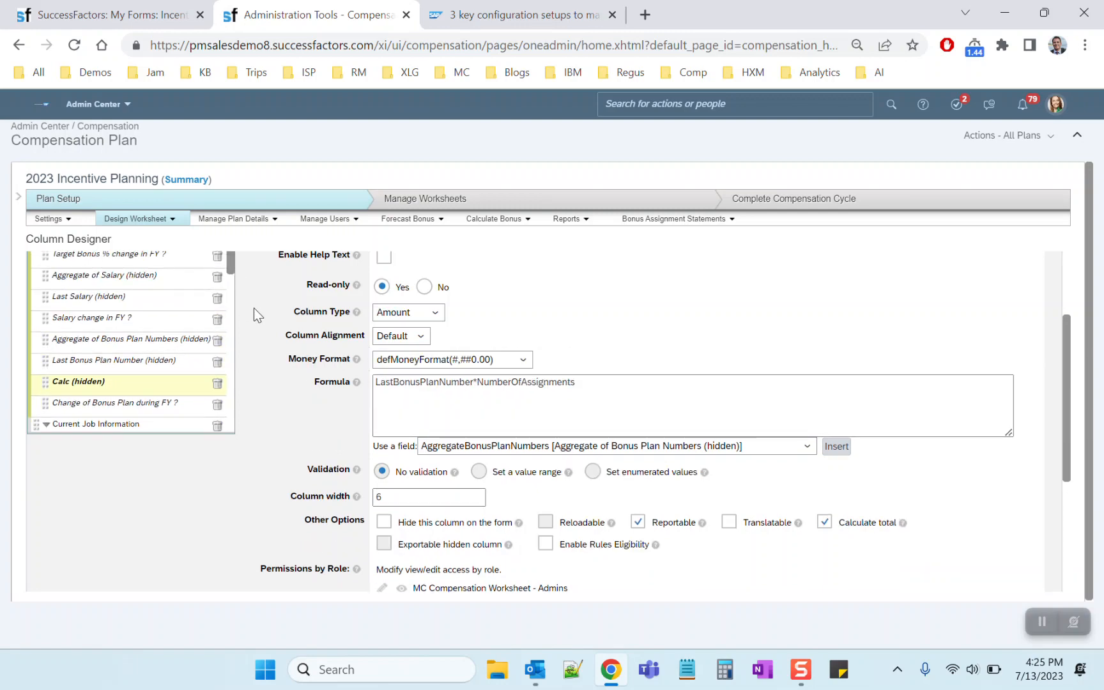
Compare the formula of the Salary change in FY ? column with that of the Calc (hidden) column
{"action": "left_click", "coordinate": [83, 320]}
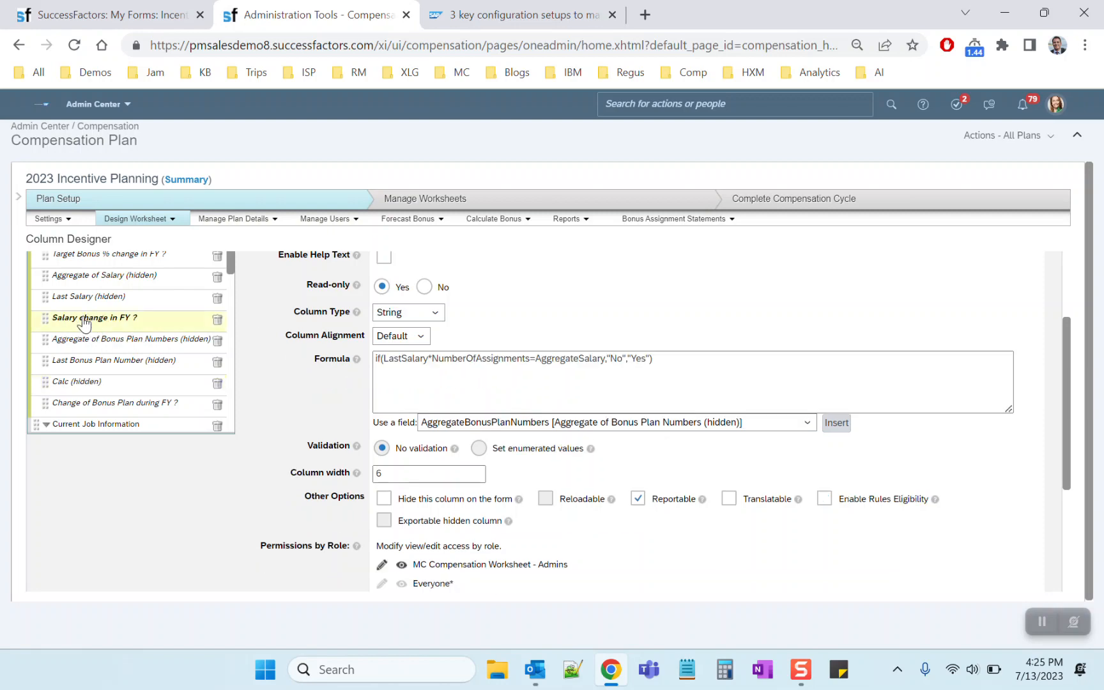
{"action": "triple_click", "coordinate": [391, 357]}
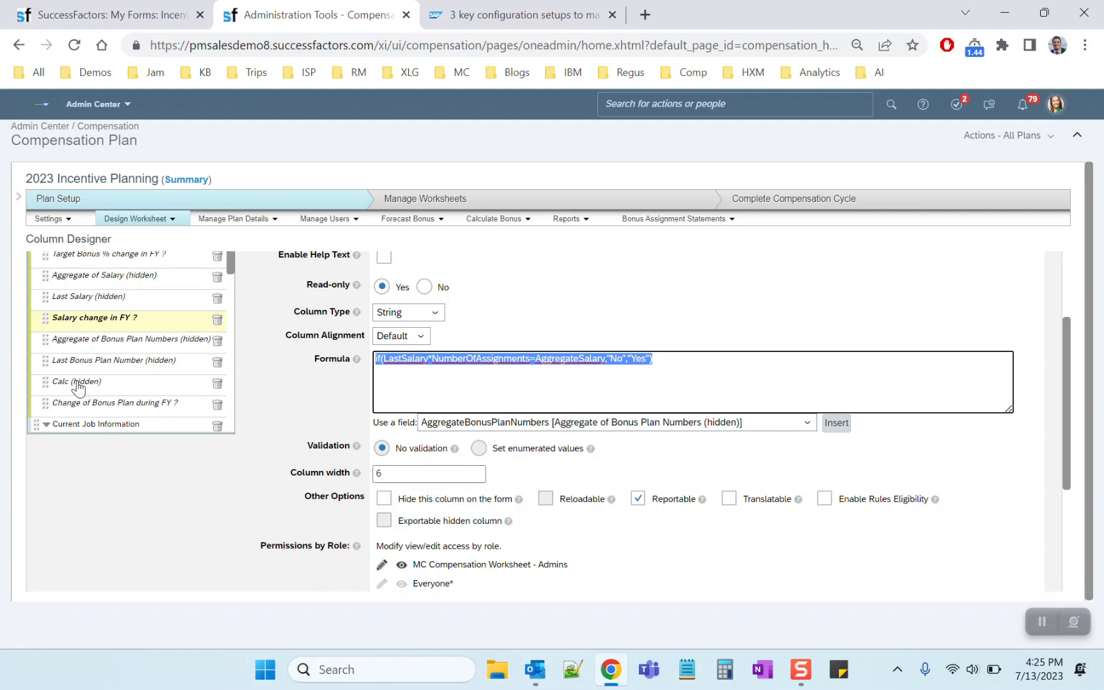
{"action": "left_click", "coordinate": [77, 383]}
{"action": "triple_click", "coordinate": [452, 381]}
{"action": "left_click", "coordinate": [716, 330]}
{"action": "left_click_drag", "start_coordinate": [375, 382], "coordinate": [569, 383]}
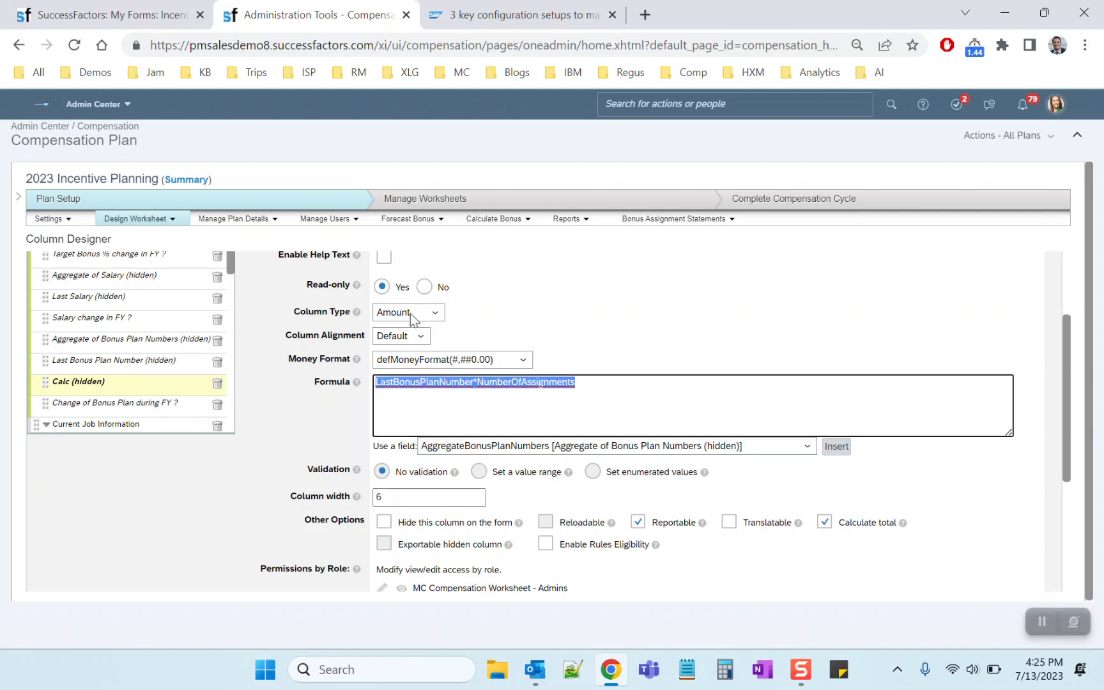
Check how the Change of Bonus Plan during FY ? formula uses the Calc (hidden) column and AggregateBonusPlanNumbers
{"action": "left_click", "coordinate": [89, 404]}
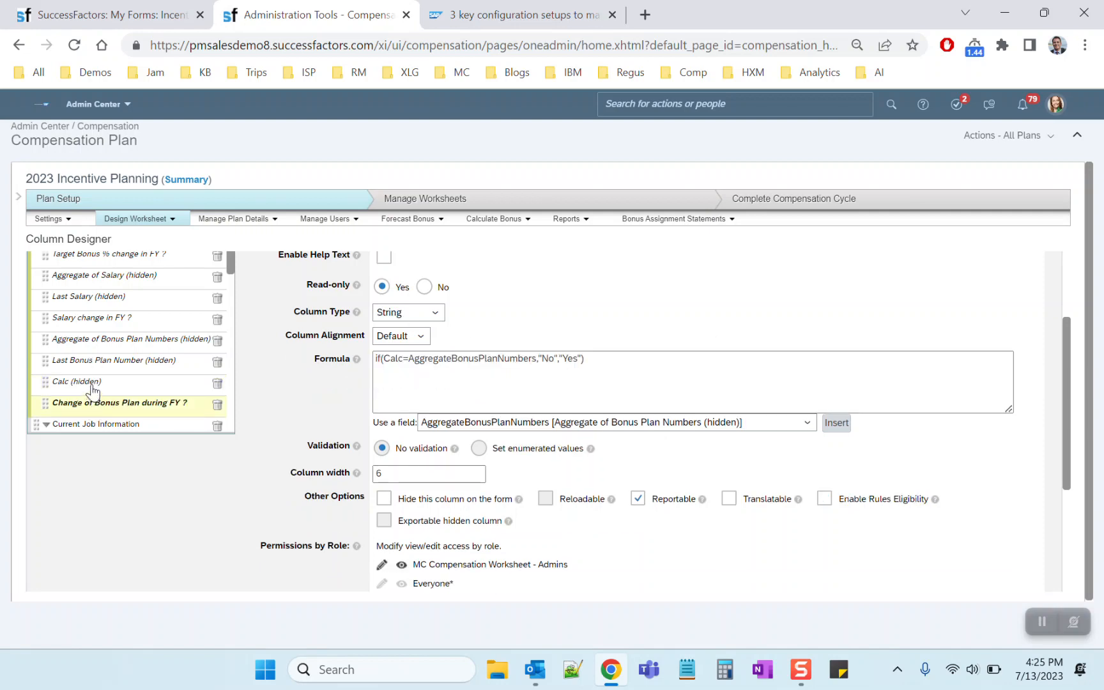
{"action": "left_click", "coordinate": [97, 383]}
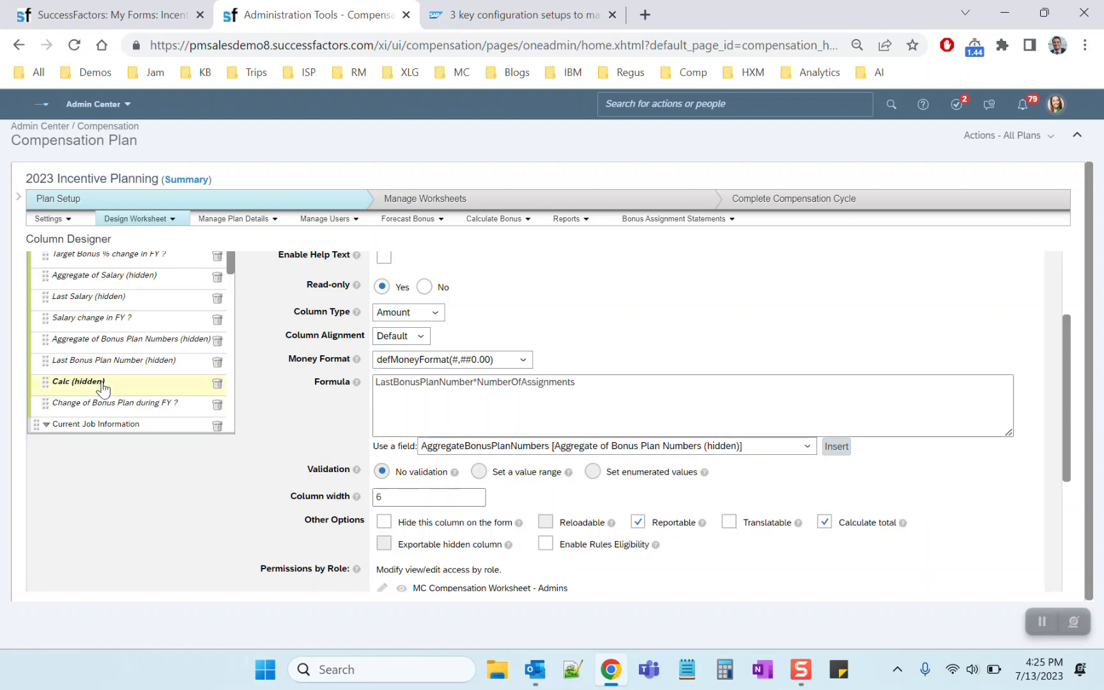
{"action": "left_click", "coordinate": [118, 408]}
{"action": "left_click_drag", "start_coordinate": [384, 359], "coordinate": [391, 360]}
{"action": "triple_click", "coordinate": [568, 359]}
{"action": "left_click", "coordinate": [627, 364]}
{"action": "left_click", "coordinate": [639, 304]}
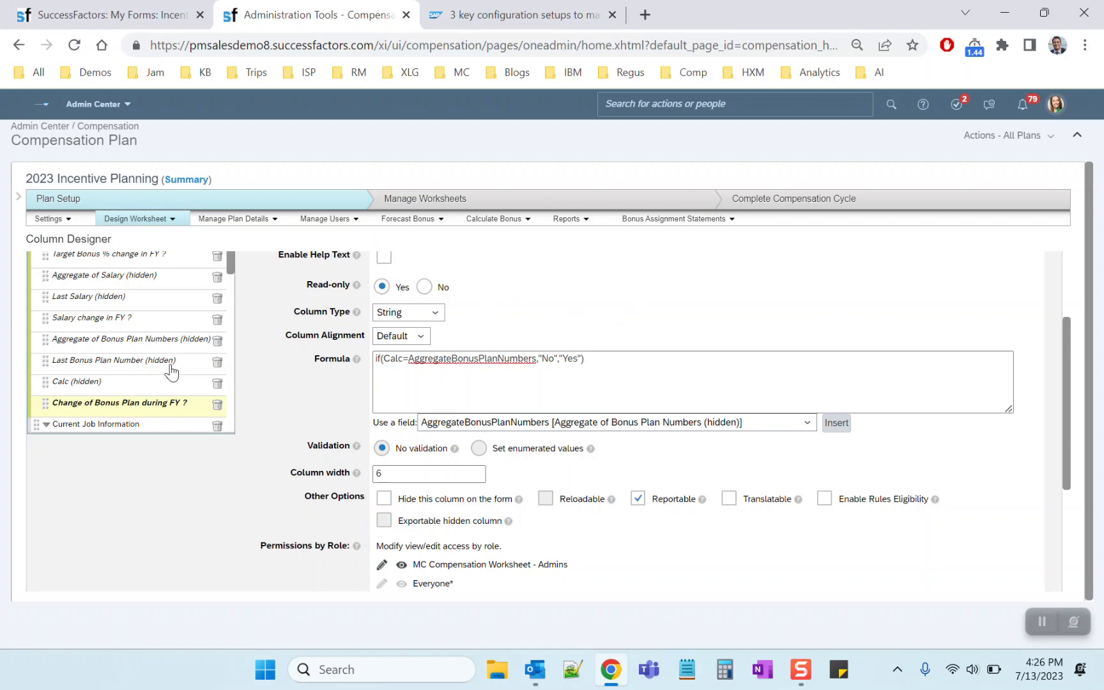
Review the bonus plan helper columns and compare the role permissions of Calc (hidden) and Change of Bonus Plan during FY ?
{"action": "left_click", "coordinate": [167, 342]}
{"action": "left_click", "coordinate": [162, 365]}
{"action": "left_click", "coordinate": [162, 381]}
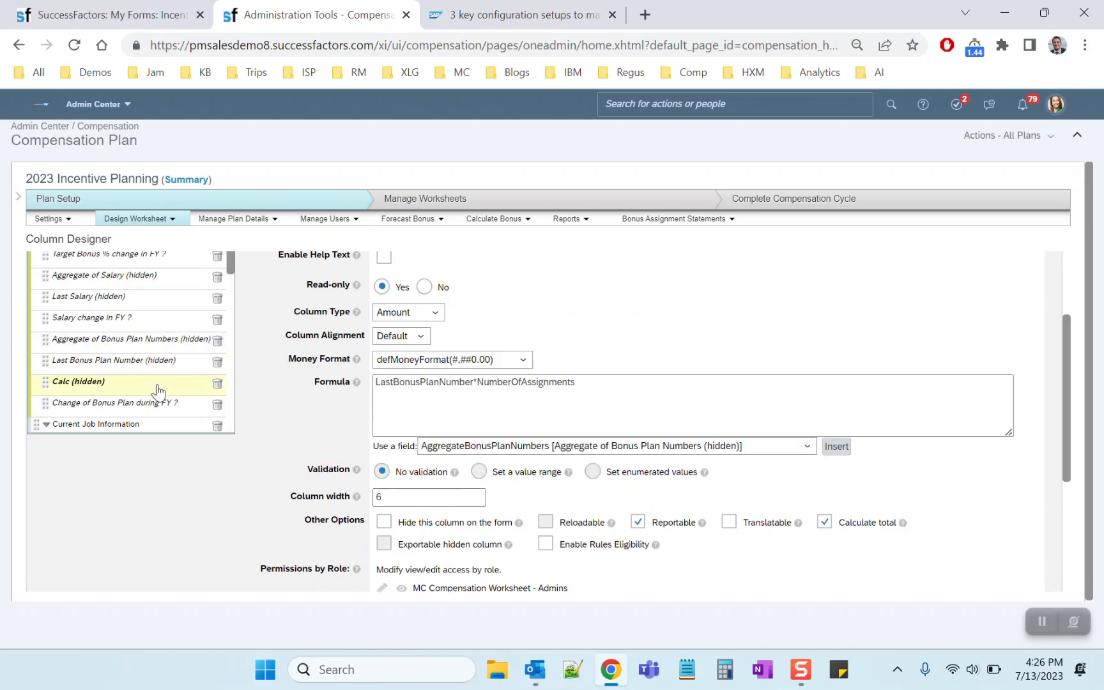
{"action": "scroll", "coordinate": [386, 559], "scroll_direction": "down", "scroll_amount": 3}
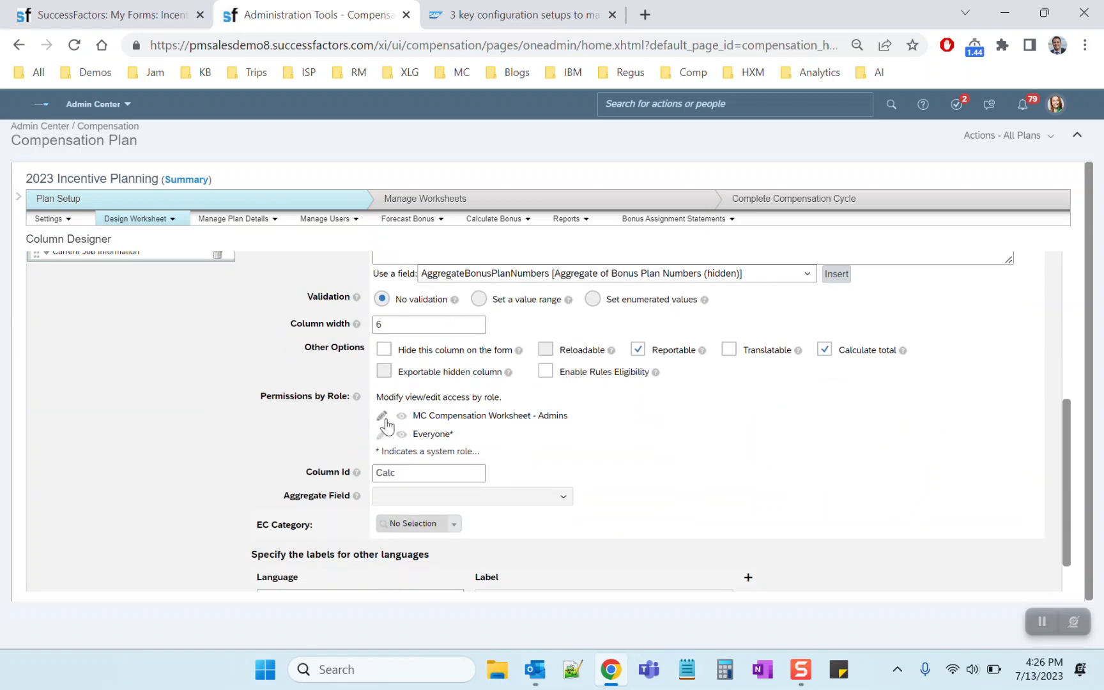
{"action": "scroll", "coordinate": [130, 402], "scroll_direction": "up", "scroll_amount": 3}
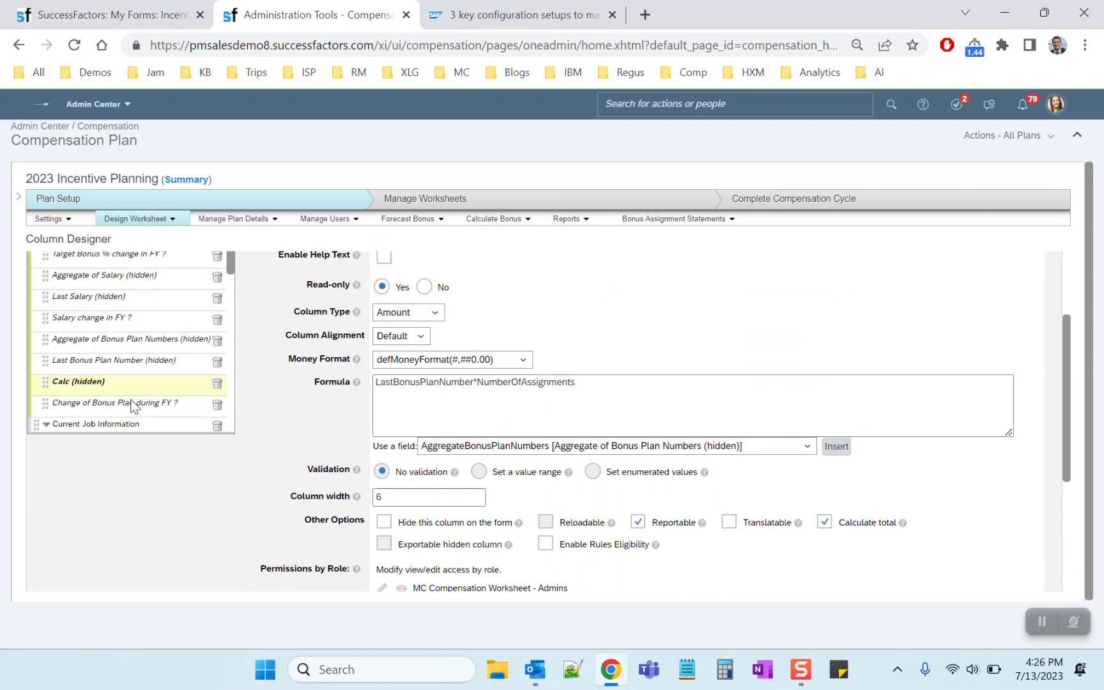
{"action": "left_click", "coordinate": [92, 403]}
{"action": "scroll", "coordinate": [409, 479], "scroll_direction": "down", "scroll_amount": 2}
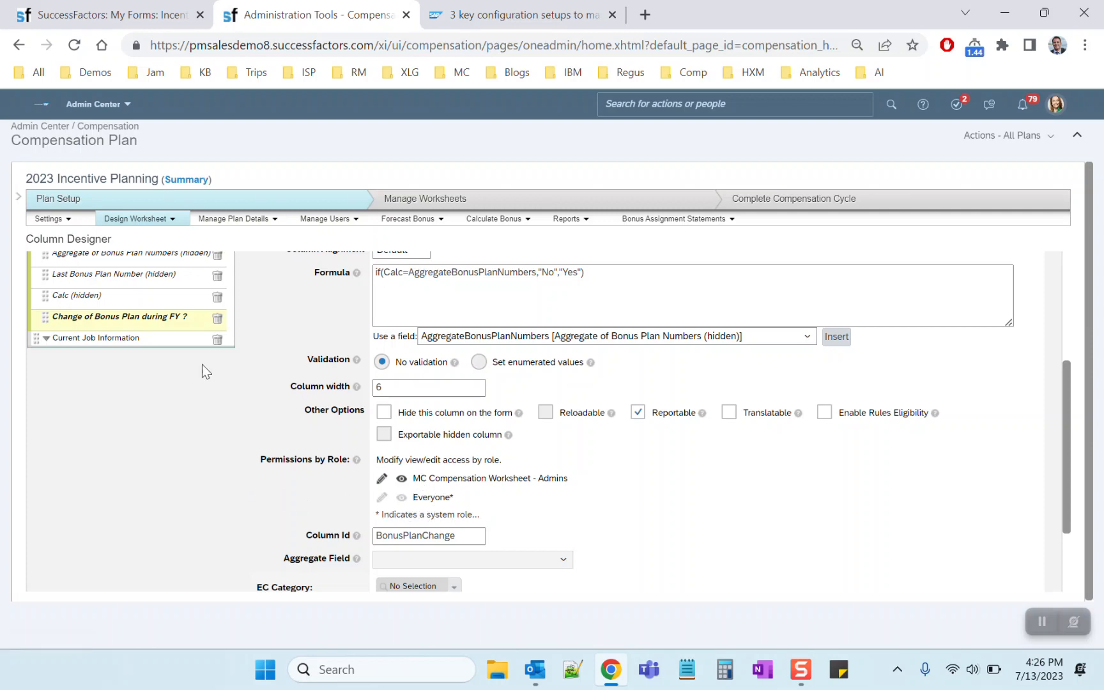
Add HR Managers to the Field Permission Groups in the plan's settings and save the settings
{"action": "left_click", "coordinate": [49, 219]}
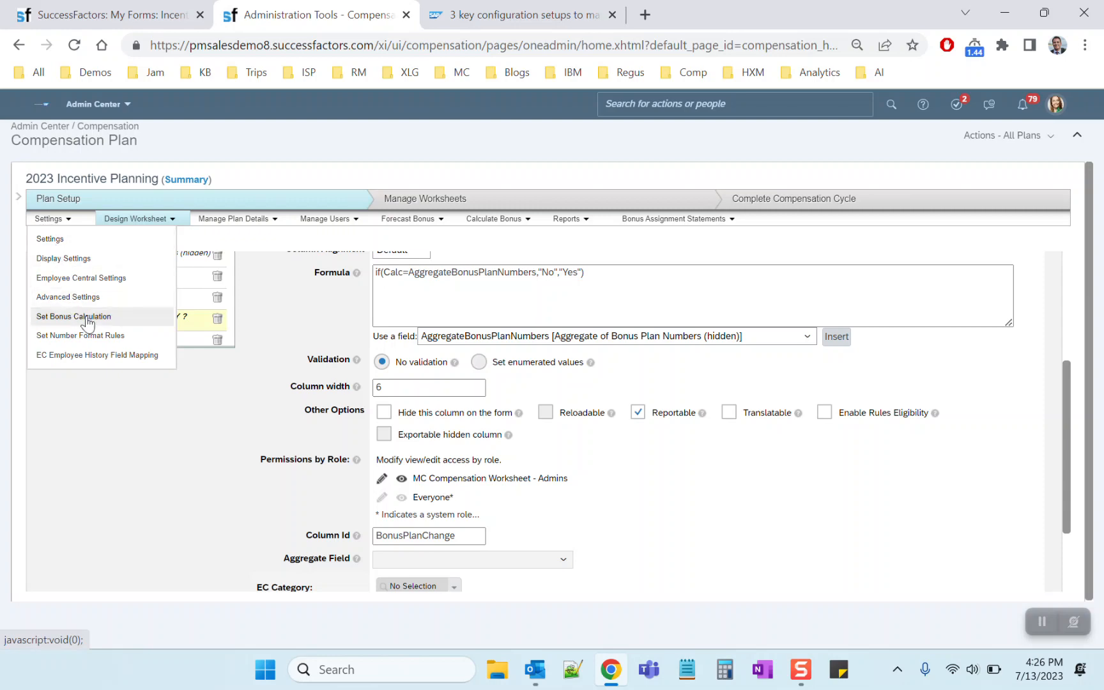
{"action": "left_click", "coordinate": [66, 240]}
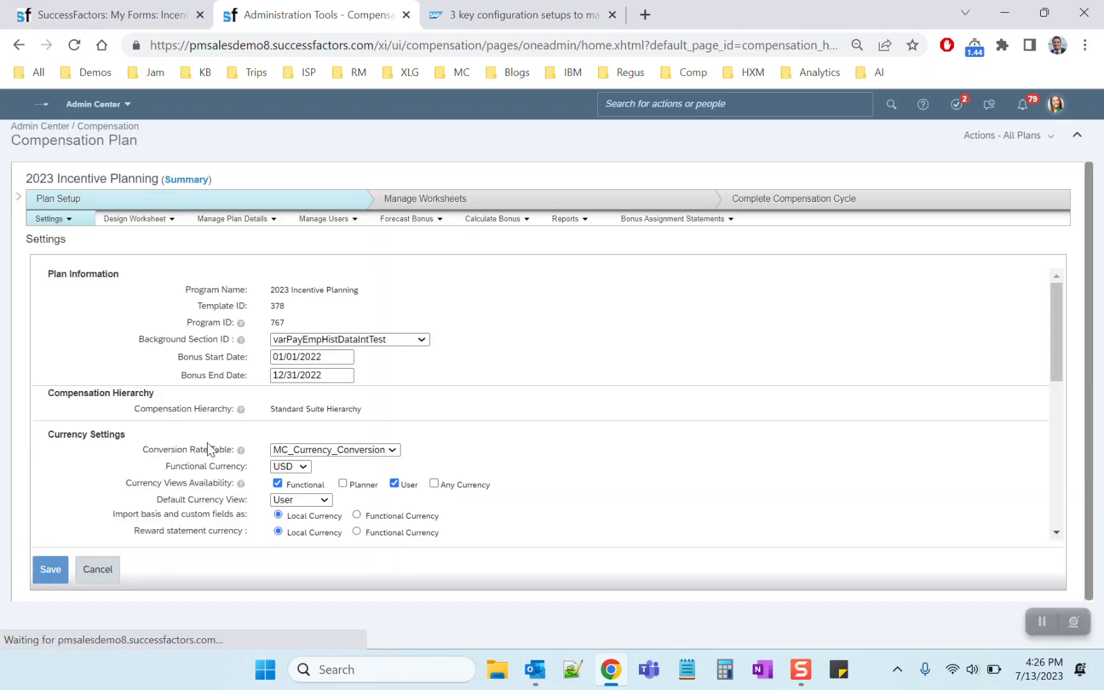
{"action": "scroll", "coordinate": [207, 443], "scroll_direction": "down", "scroll_amount": 10}
{"action": "left_click", "coordinate": [389, 352]}
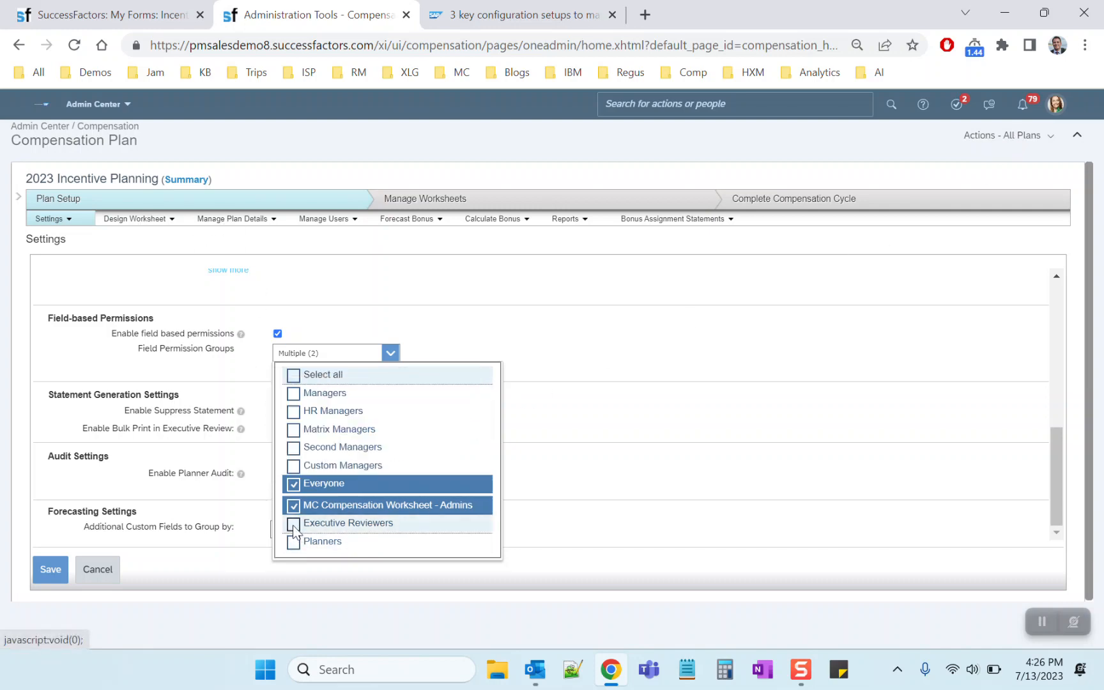
{"action": "left_click", "coordinate": [145, 221]}
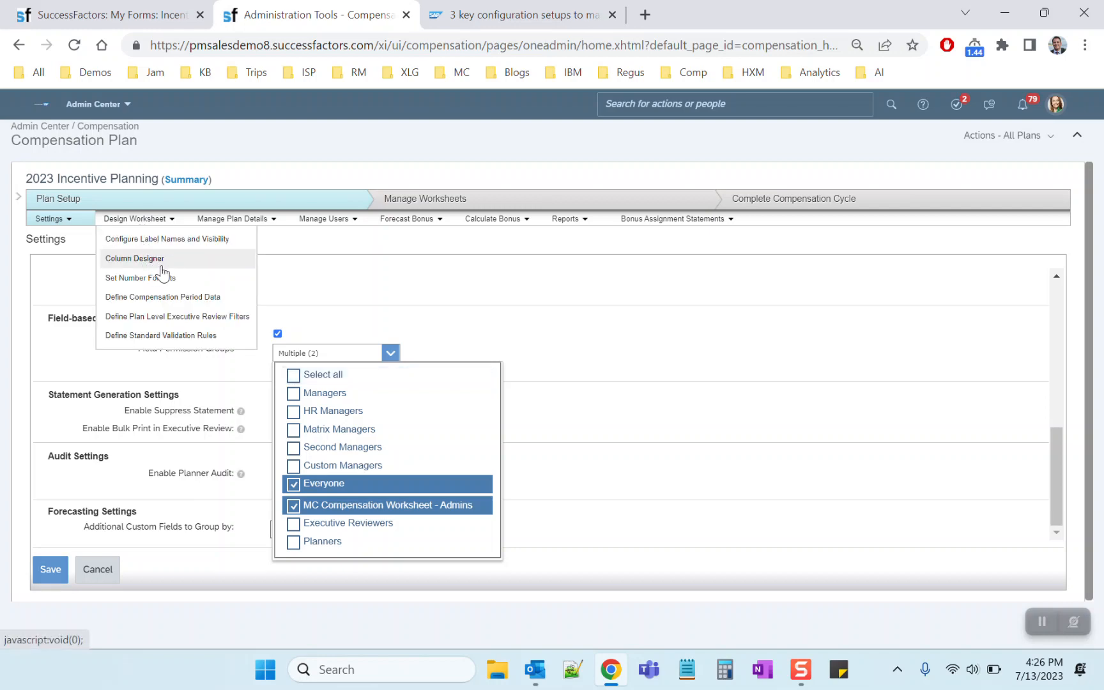
{"action": "mouse_move", "coordinate": [240, 428]}
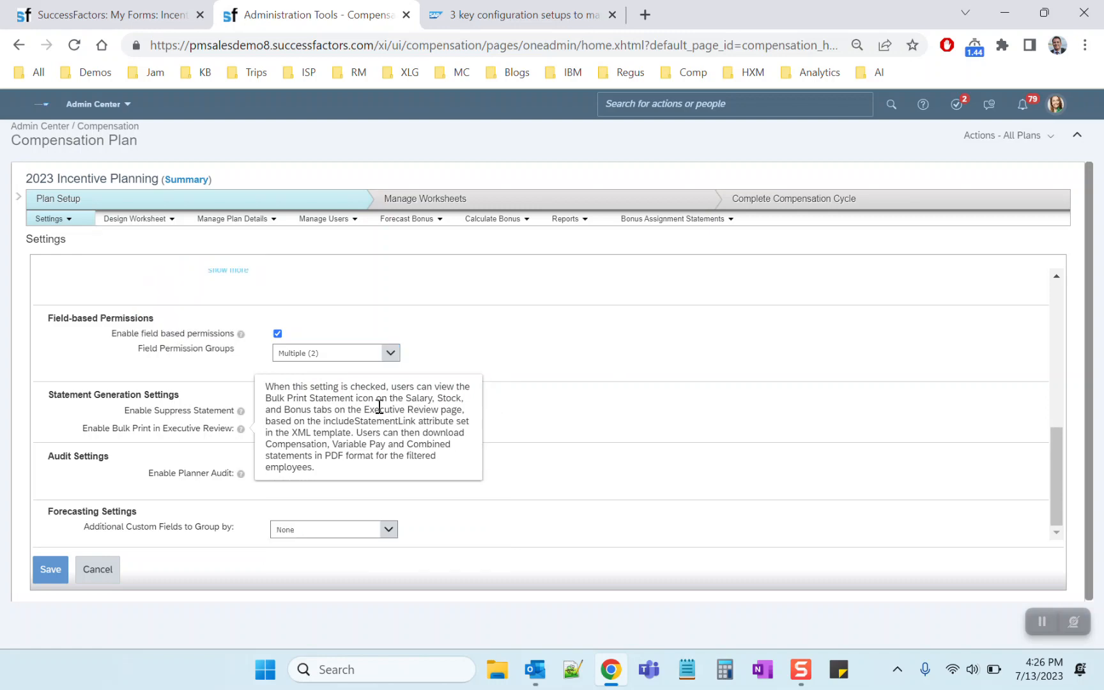
{"action": "left_click", "coordinate": [390, 353]}
{"action": "left_click", "coordinate": [329, 411]}
{"action": "left_click", "coordinate": [51, 569]}
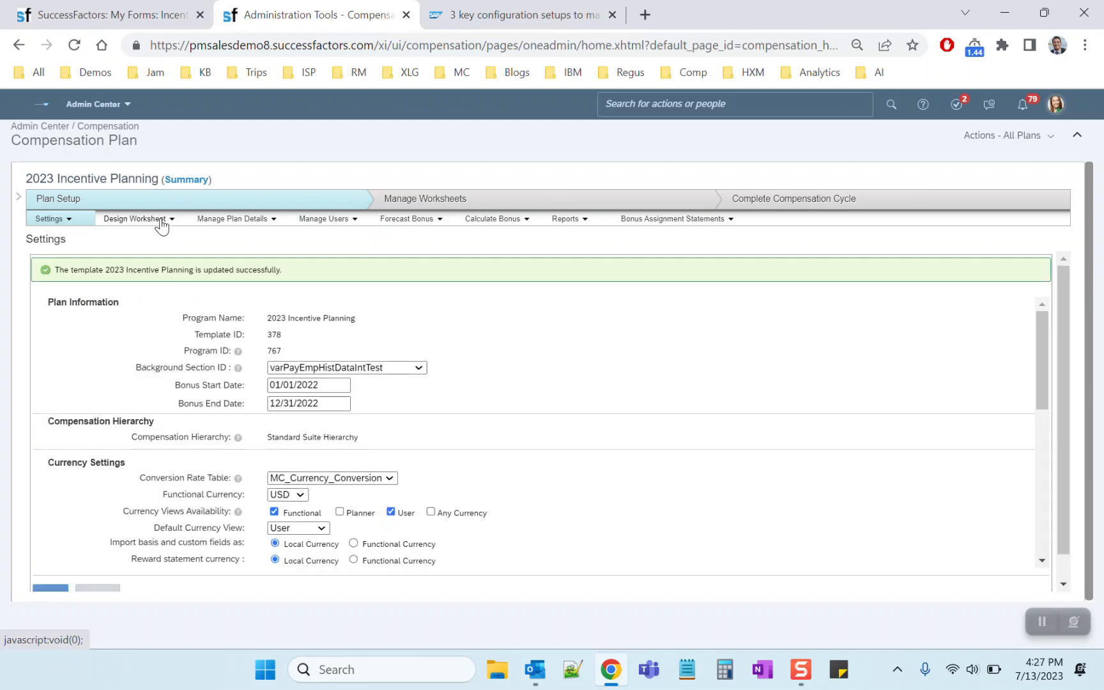
Return to the Column Designer and compare role permissions of the # of Assignments, Aggregate of Target %, Last Target Bonus % and Target Bonus % change columns
{"action": "left_click", "coordinate": [162, 220]}
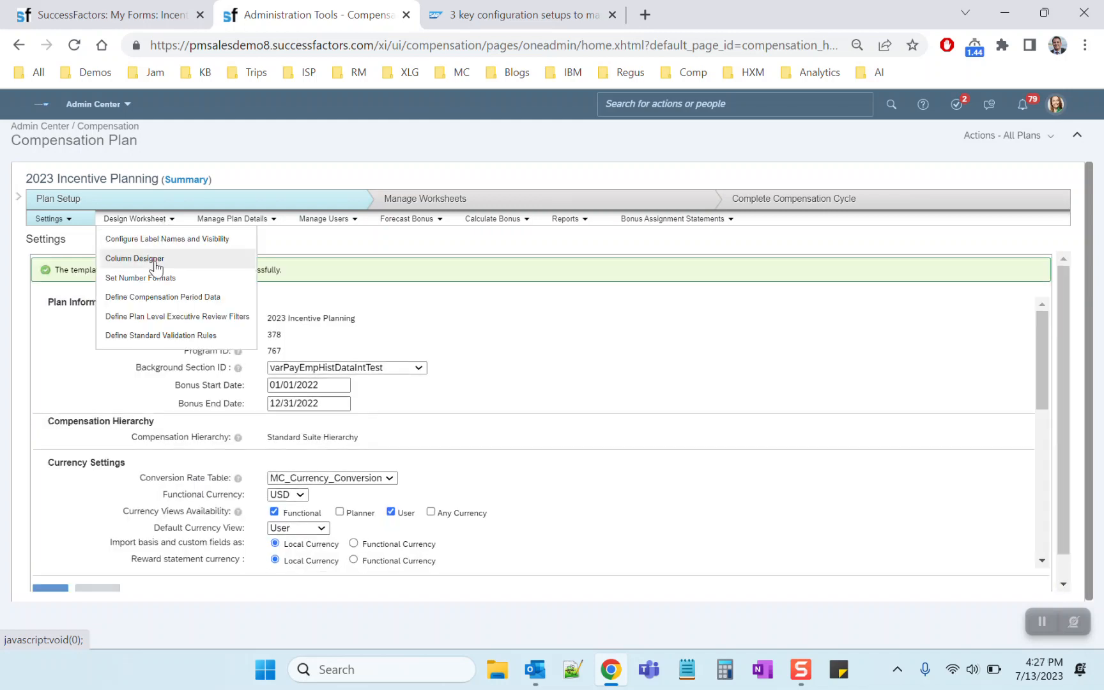
{"action": "left_click", "coordinate": [156, 259]}
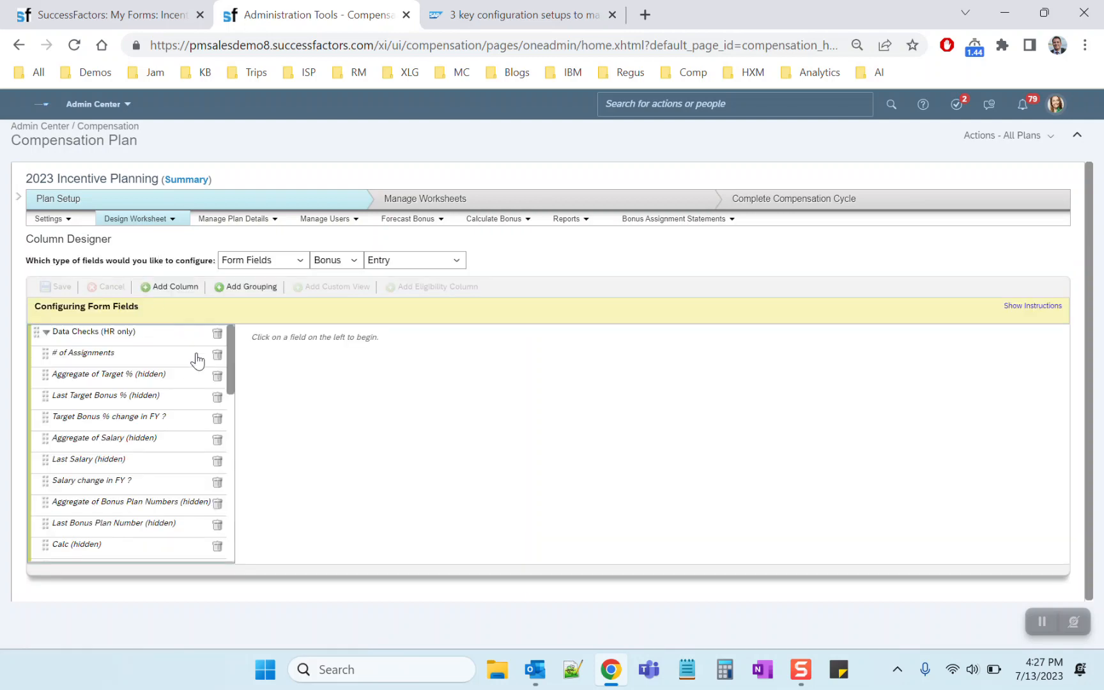
{"action": "left_click", "coordinate": [160, 357]}
{"action": "scroll", "coordinate": [396, 466], "scroll_direction": "down", "scroll_amount": 8}
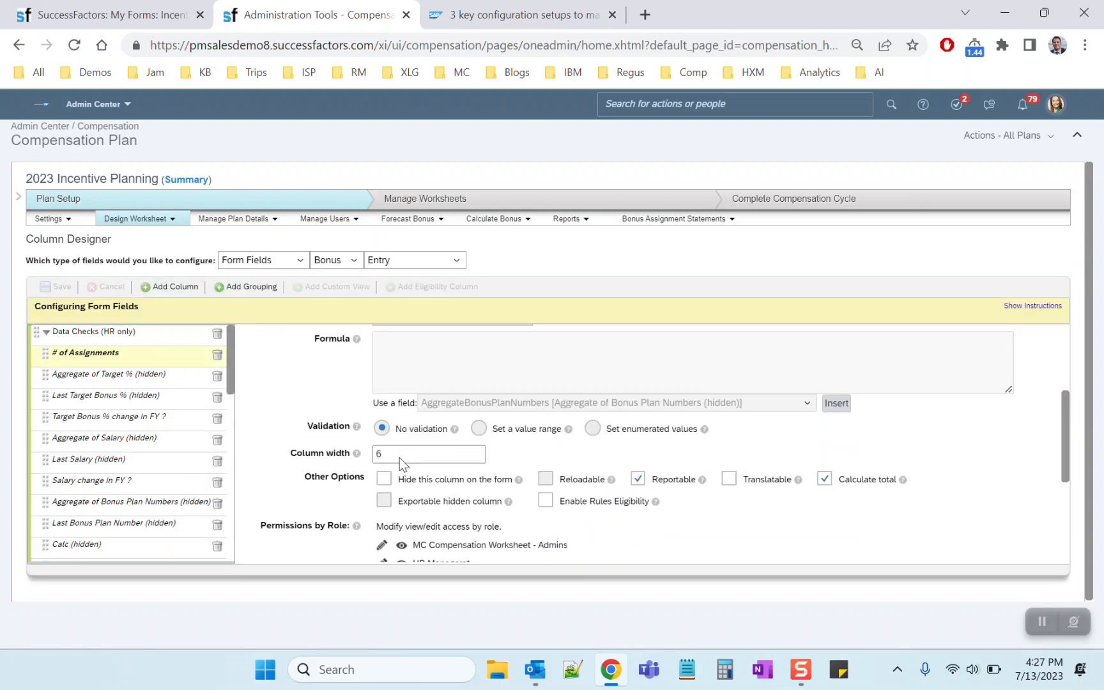
{"action": "left_click", "coordinate": [107, 376]}
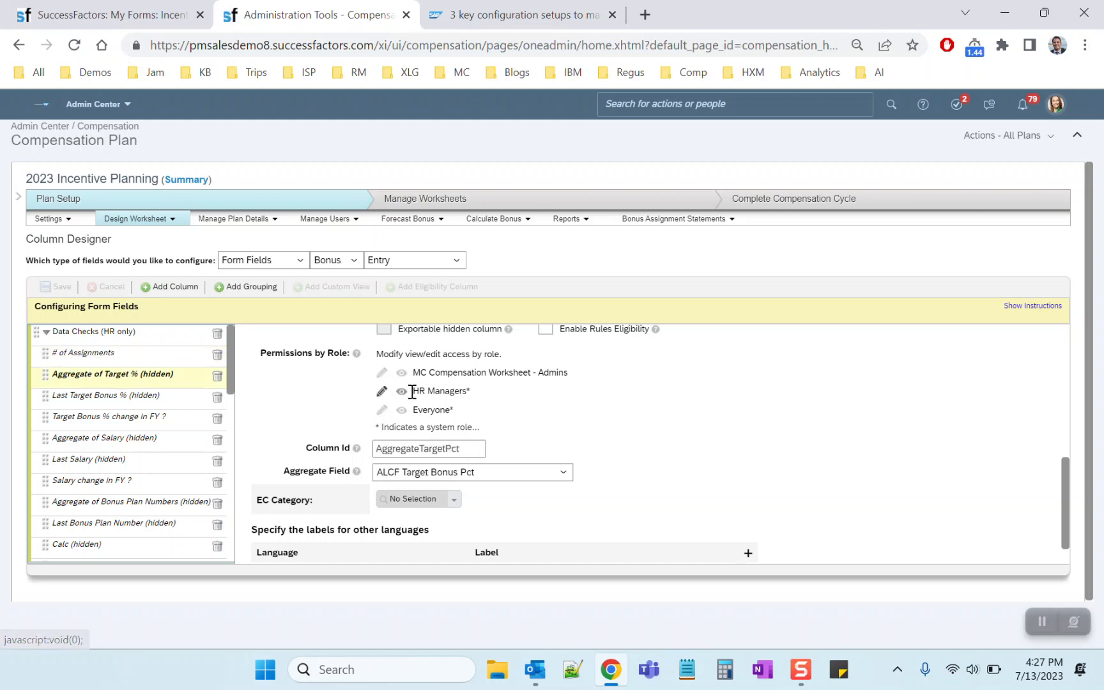
{"action": "left_click", "coordinate": [131, 396]}
{"action": "left_click", "coordinate": [136, 418]}
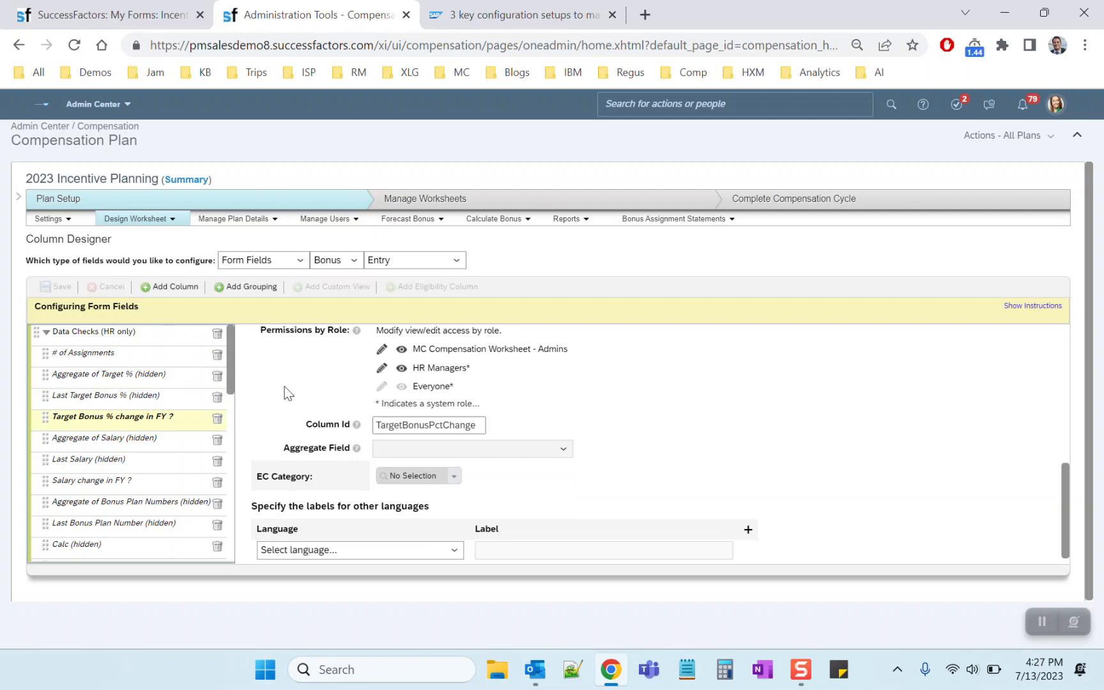
{"action": "left_click", "coordinate": [158, 378]}
{"action": "left_click", "coordinate": [161, 358]}
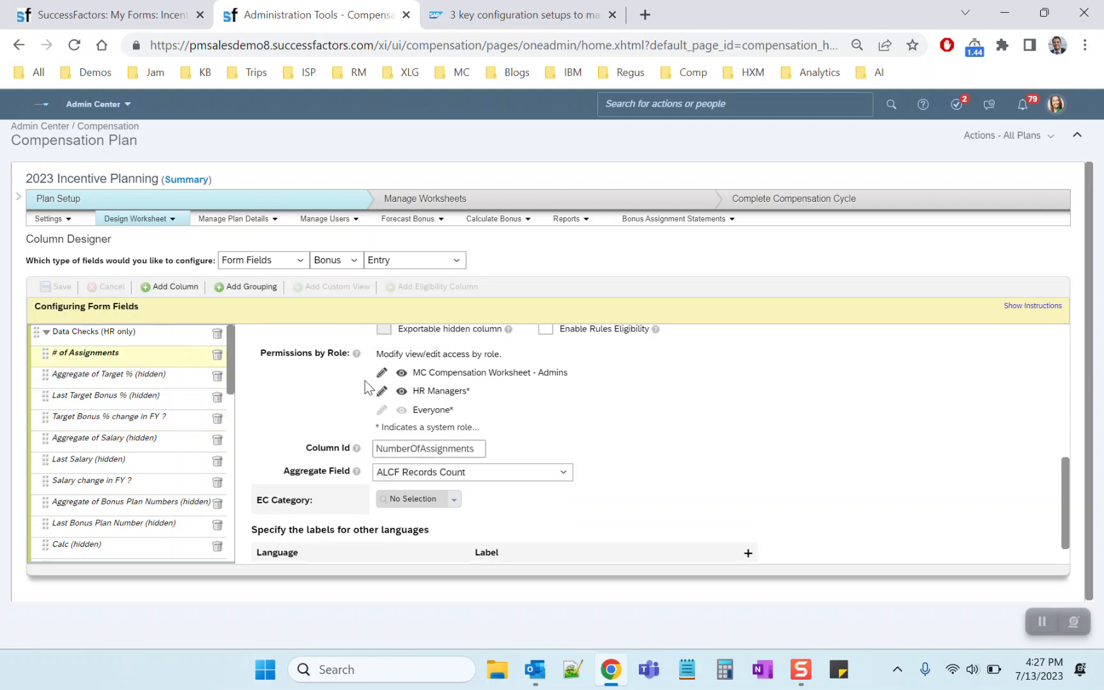
{"action": "left_click", "coordinate": [152, 375]}
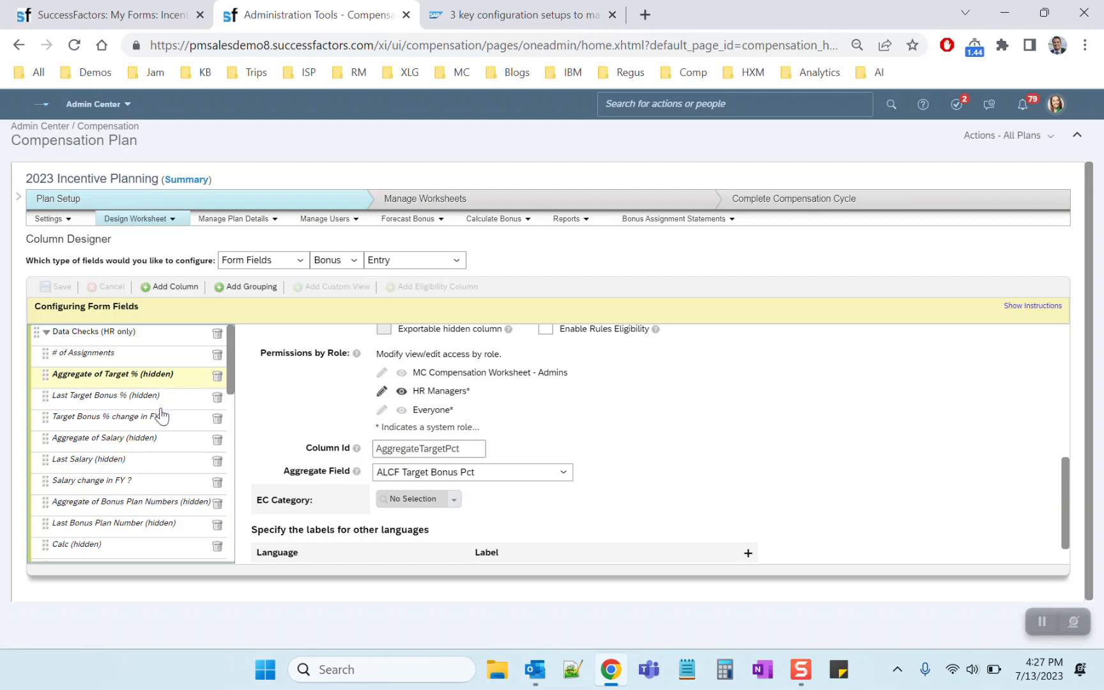
Remove the HR Managers' view and edit access from the Aggregate of Target % (hidden) column and save the change
{"action": "scroll", "coordinate": [302, 386], "scroll_direction": "up", "scroll_amount": 1}
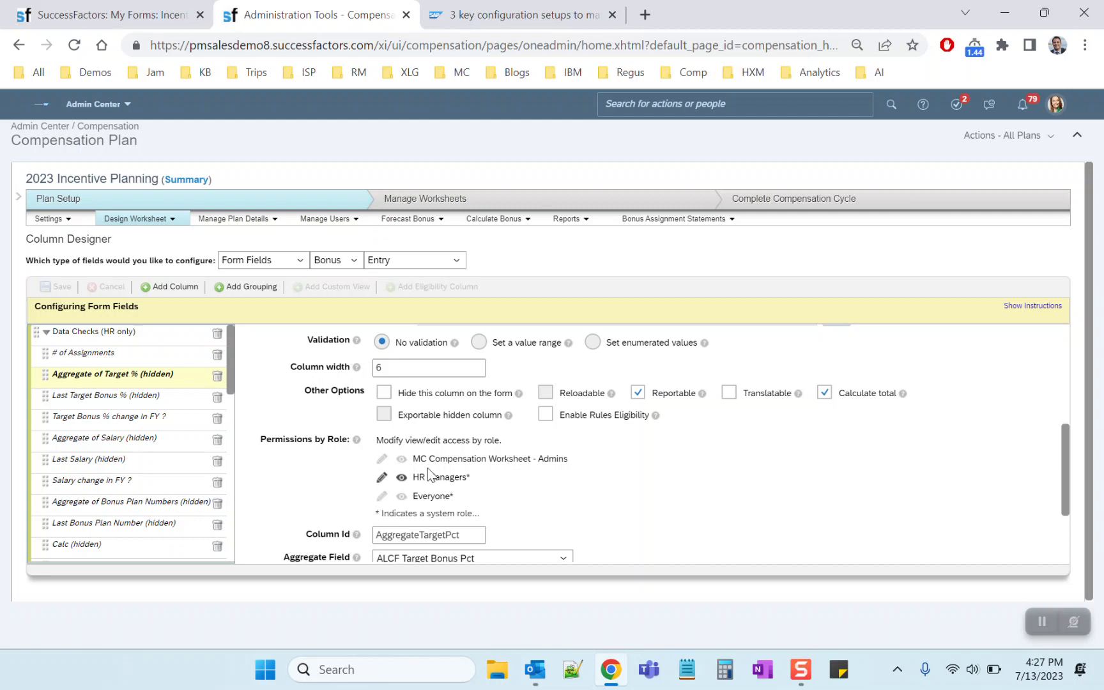
{"action": "left_click", "coordinate": [402, 479]}
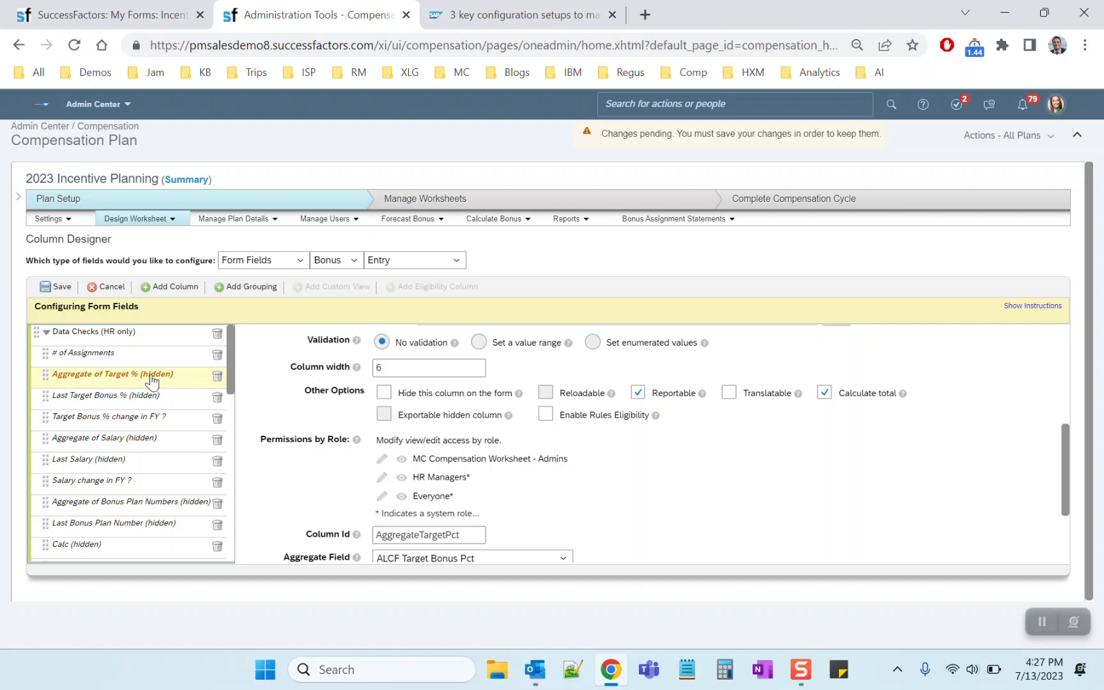
{"action": "left_click", "coordinate": [60, 287]}
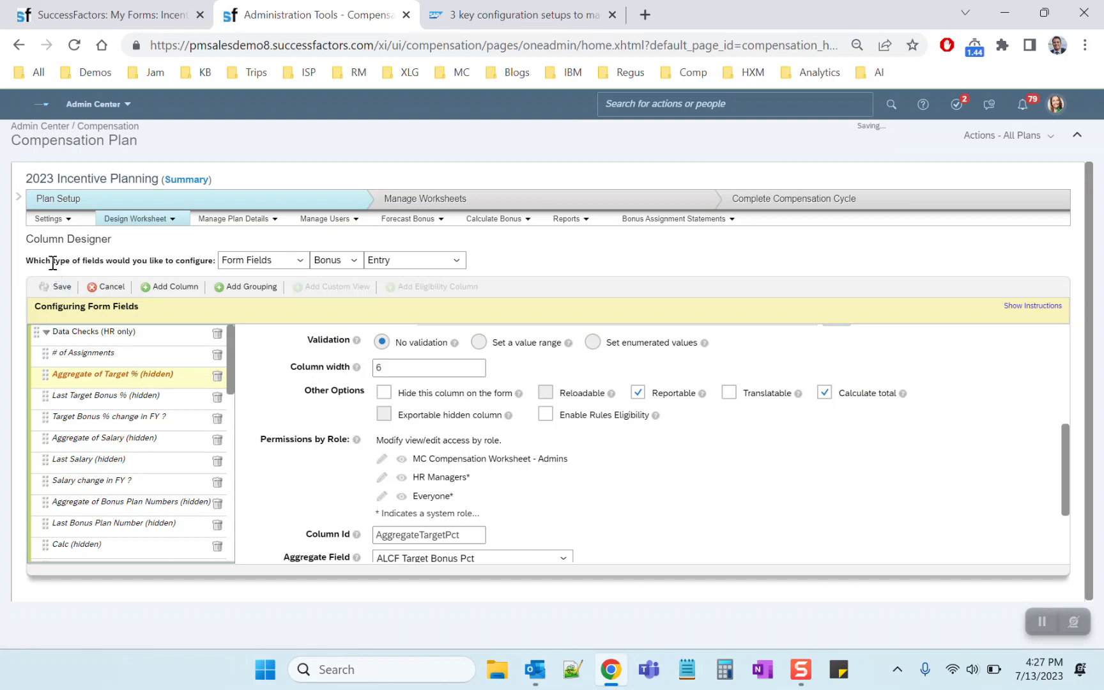
{"action": "left_click", "coordinate": [1028, 624]}
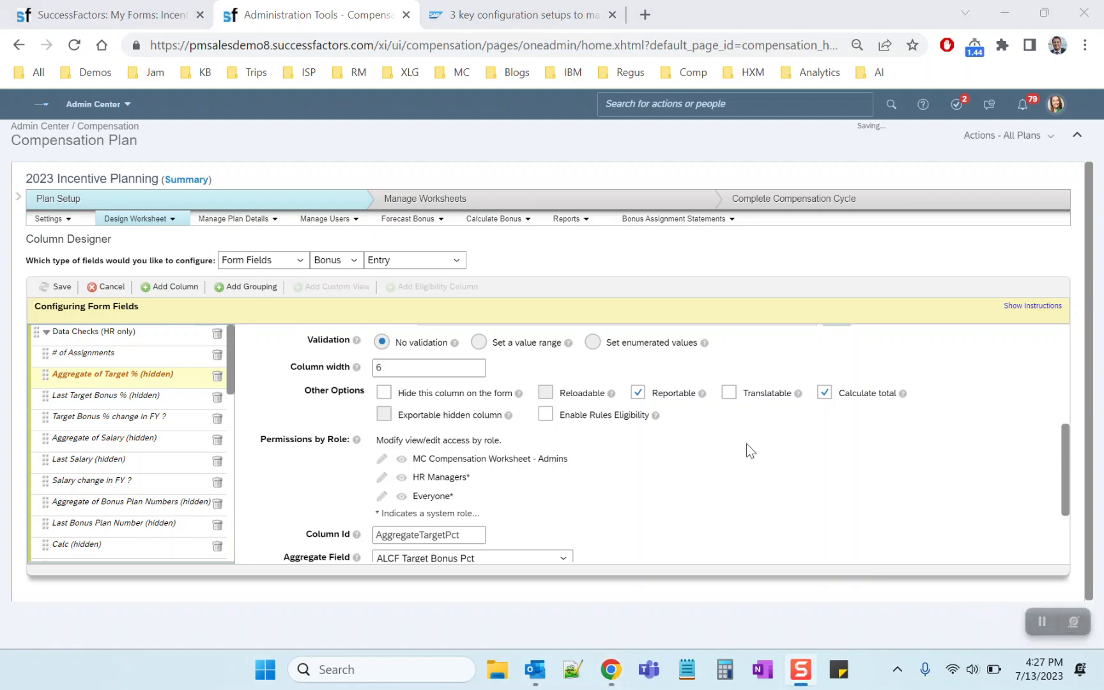